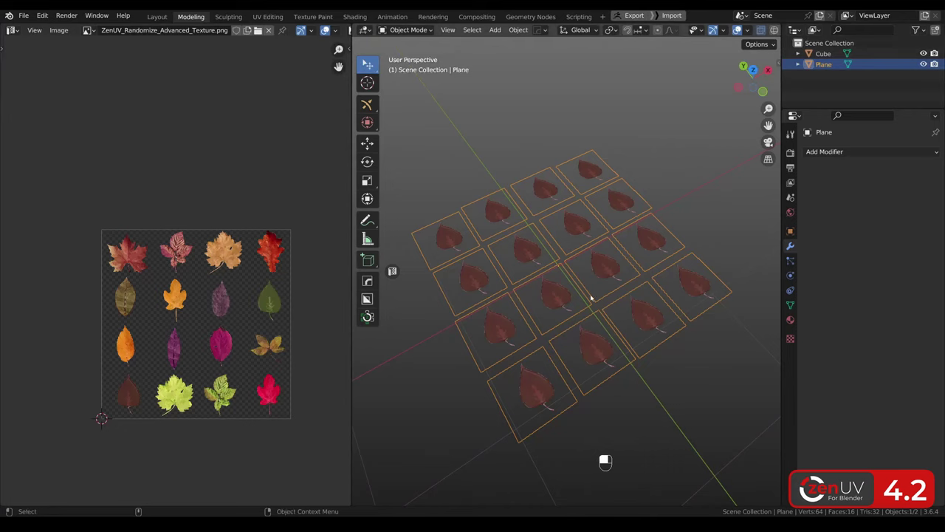
Randomize the UV islands of all the leaf planes by island in Advanced mode with a position limit of 1.00
{"action": "key", "text": "Tab"}
{"action": "scroll", "coordinate": [556, 273], "scroll_direction": "up", "scroll_amount": 2}
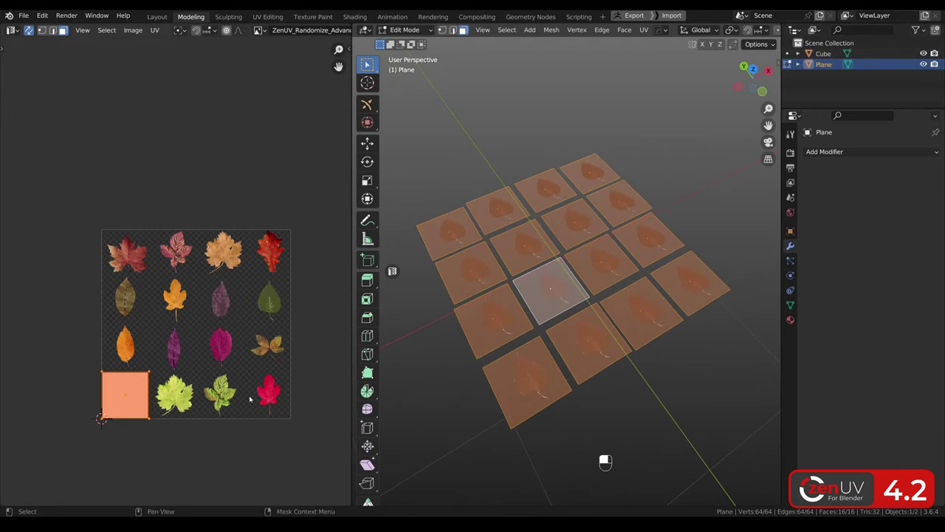
{"action": "key", "text": "shift+u"}
{"action": "left_click", "coordinate": [578, 335]}
{"action": "left_click", "coordinate": [488, 492]}
{"action": "left_click", "coordinate": [426, 332]}
{"action": "type", "text": "1"}
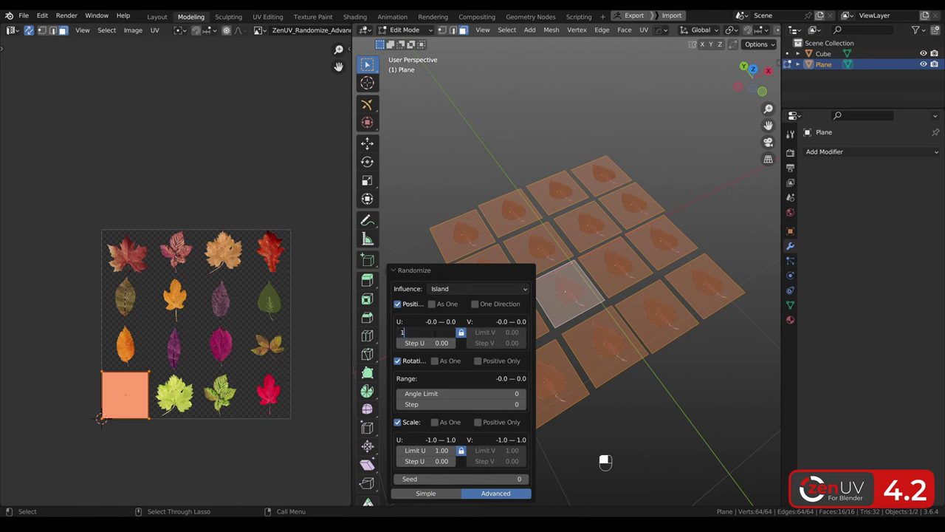
{"action": "key", "text": "Return"}
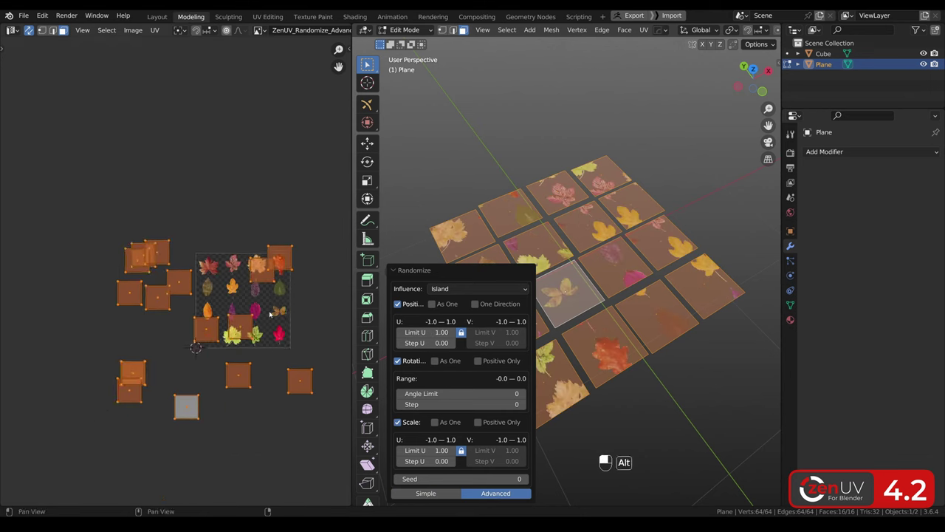
Set the Randomize seed to 36, restrict position to one direction, and set its U step to 0.25
{"action": "mouse_move", "coordinate": [462, 478]}
{"action": "left_mouse_down"}
{"action": "mouse_move", "coordinate": [528, 478]}
{"action": "mouse_move", "coordinate": [480, 479]}
{"action": "left_mouse_up"}
{"action": "left_click", "coordinate": [476, 304]}
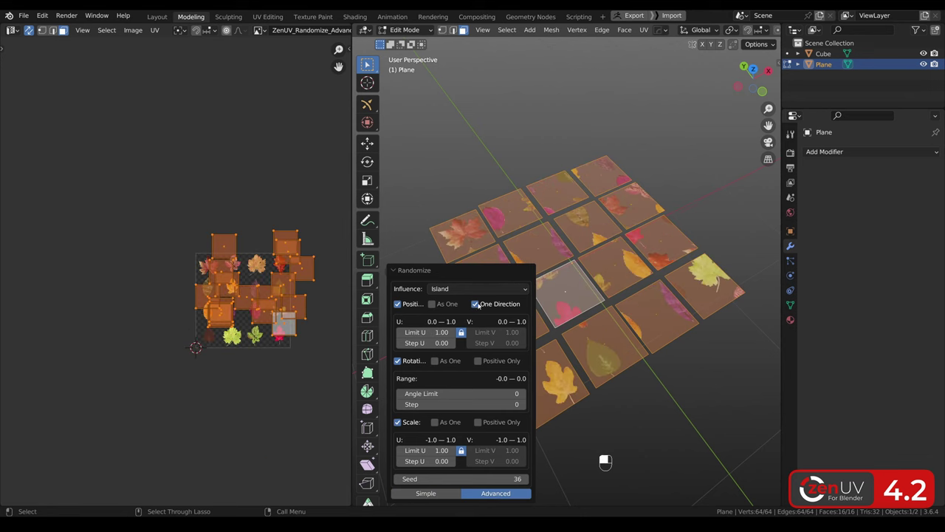
{"action": "scroll", "coordinate": [279, 297], "scroll_direction": "up", "scroll_amount": 4}
{"action": "left_click", "coordinate": [426, 343]}
{"action": "type", "text": "0.25"}
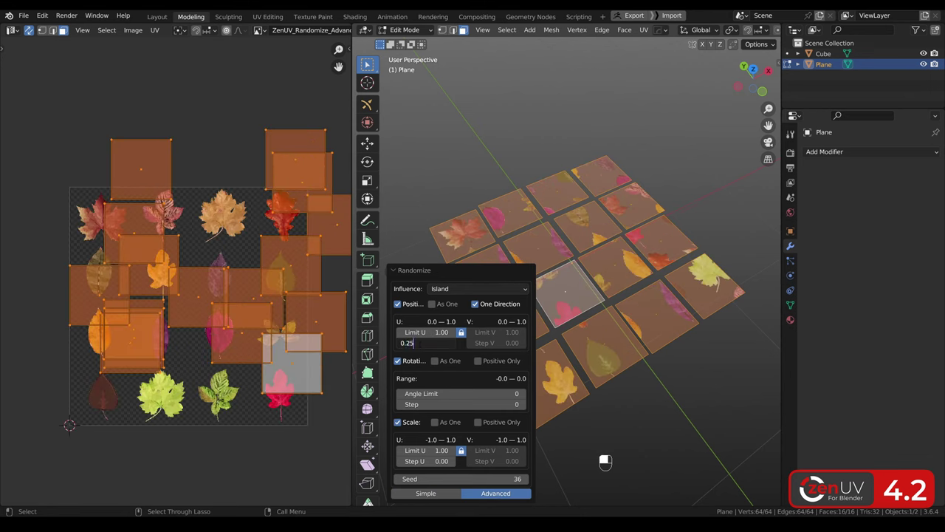
{"action": "key", "text": "Return"}
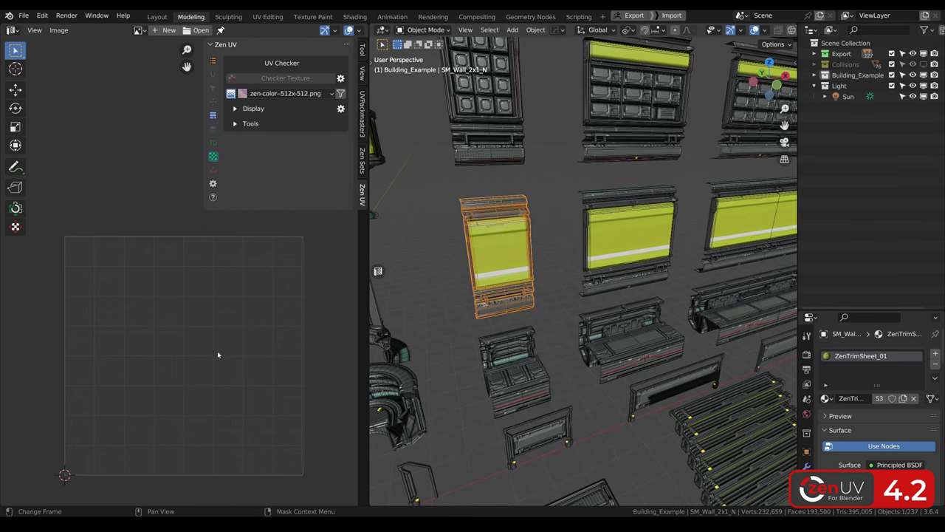
Turn on the UV Object display for the selected small yellow wall panel
{"action": "middle_click_drag", "start_coordinate": [480, 240], "coordinate": [531, 244]}
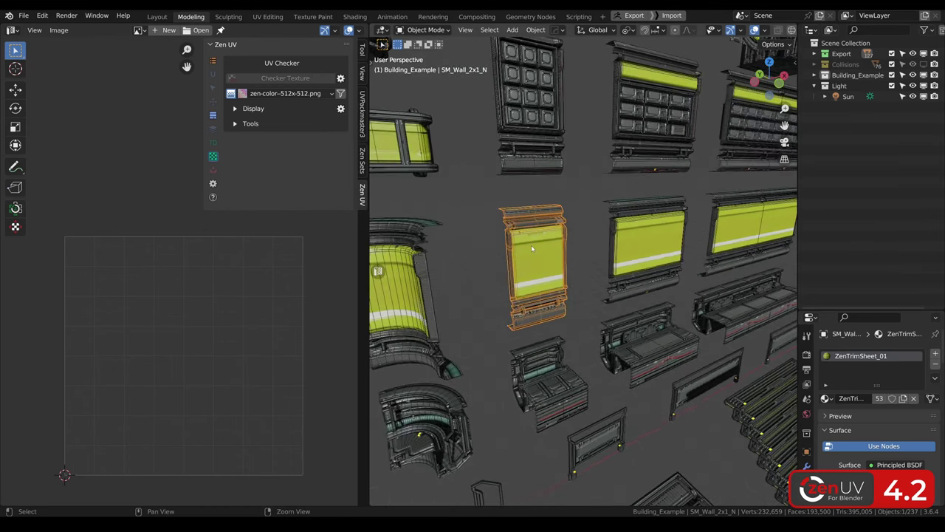
{"action": "scroll", "coordinate": [531, 244], "scroll_direction": "up", "scroll_amount": 1}
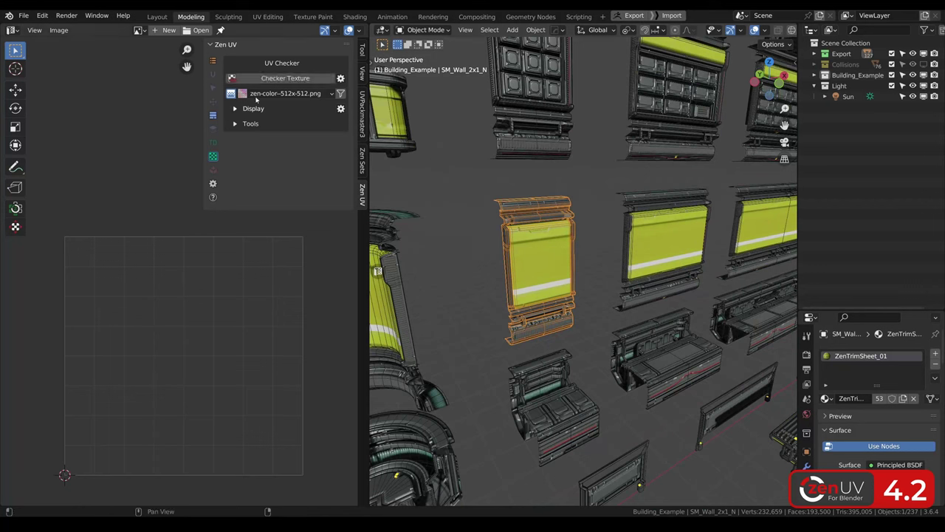
{"action": "left_click", "coordinate": [234, 109]}
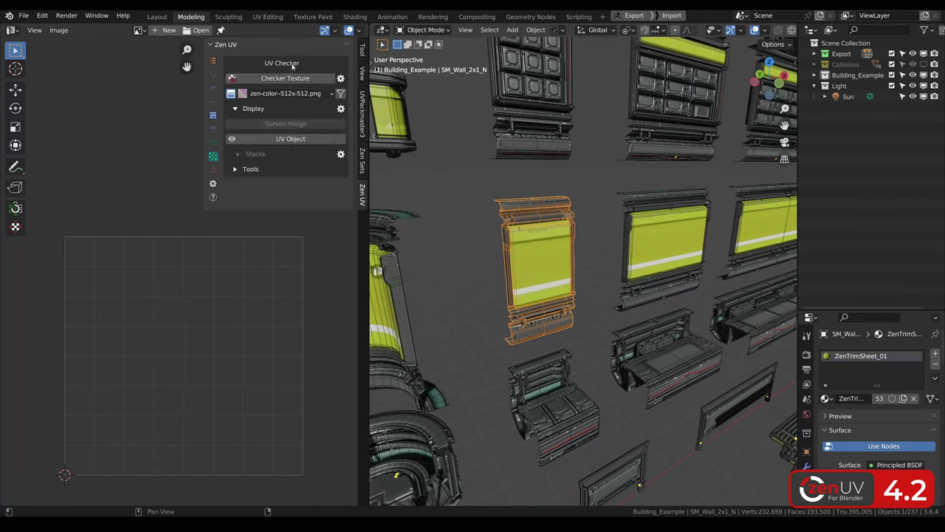
{"action": "left_click", "coordinate": [290, 139]}
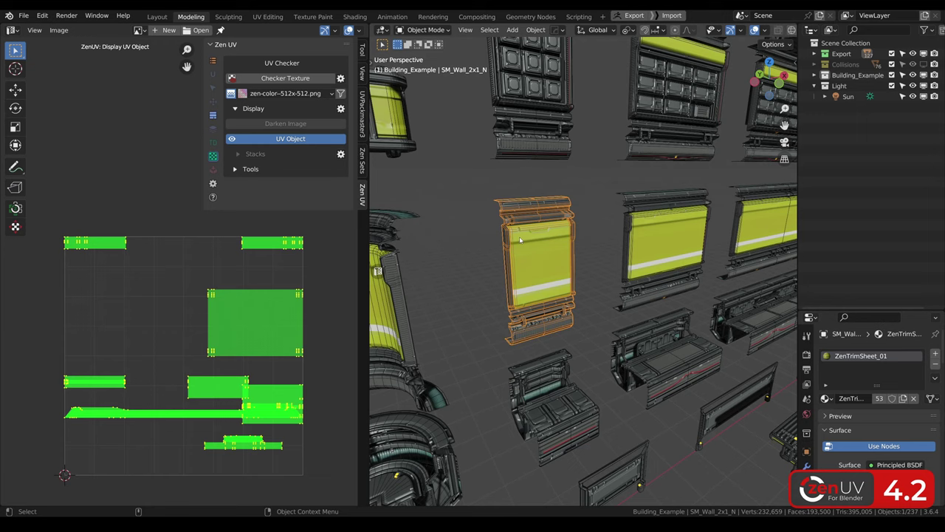
Compare the displayed UVs of the three yellow wall panels one by one, and select all three together
{"action": "left_click", "coordinate": [647, 229]}
{"action": "middle_click_drag", "start_coordinate": [647, 229], "coordinate": [586, 220], "text": "shift"}
{"action": "scroll", "coordinate": [586, 221], "scroll_direction": "down", "scroll_amount": 2}
{"action": "left_click", "coordinate": [673, 211]}
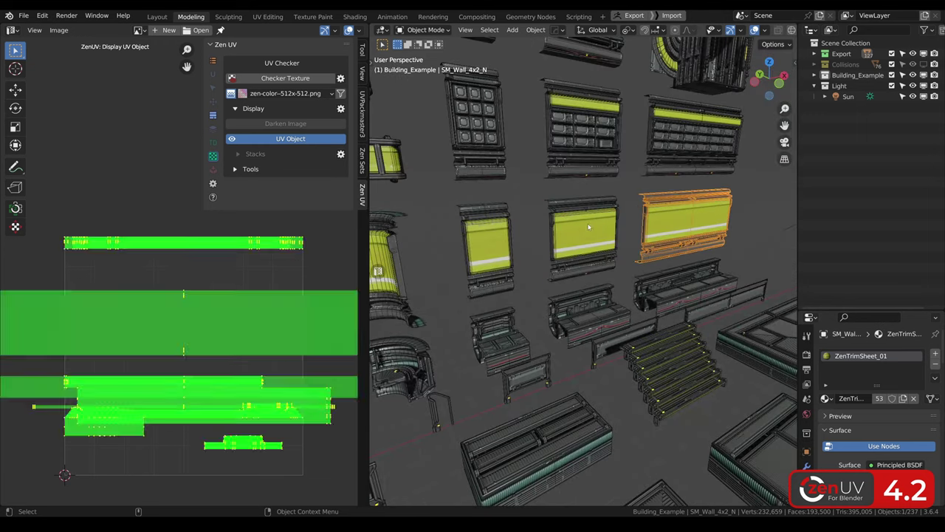
{"action": "left_click", "coordinate": [586, 224]}
{"action": "left_click", "coordinate": [497, 233]}
{"action": "left_click", "coordinate": [579, 226]}
{"action": "left_click", "coordinate": [676, 219]}
{"action": "left_click_drag", "start_coordinate": [755, 227], "coordinate": [480, 226]}
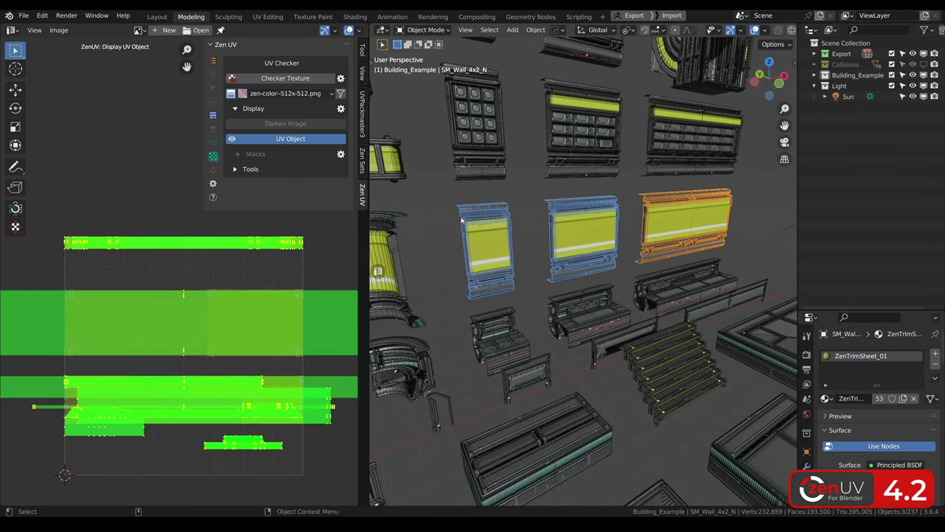
Make the second UV map active for the three selected wall panels and return to the UV checker settings
{"action": "left_click", "coordinate": [213, 62]}
{"action": "left_click", "coordinate": [251, 106]}
{"action": "left_click", "coordinate": [212, 155]}
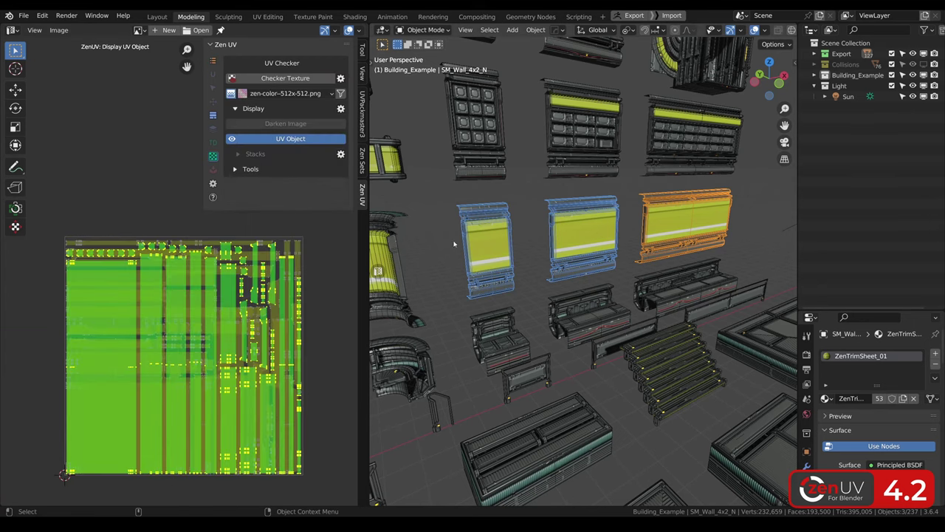
Examine the second UV map on each yellow wall panel, and select the small and medium panels together
{"action": "left_click", "coordinate": [496, 234]}
{"action": "scroll", "coordinate": [495, 233], "scroll_direction": "up", "scroll_amount": 2}
{"action": "middle_click_drag", "start_coordinate": [496, 233], "coordinate": [466, 225]}
{"action": "middle_click_drag", "start_coordinate": [593, 224], "coordinate": [531, 224], "text": "shift"}
{"action": "scroll", "coordinate": [531, 224], "scroll_direction": "down", "scroll_amount": 2}
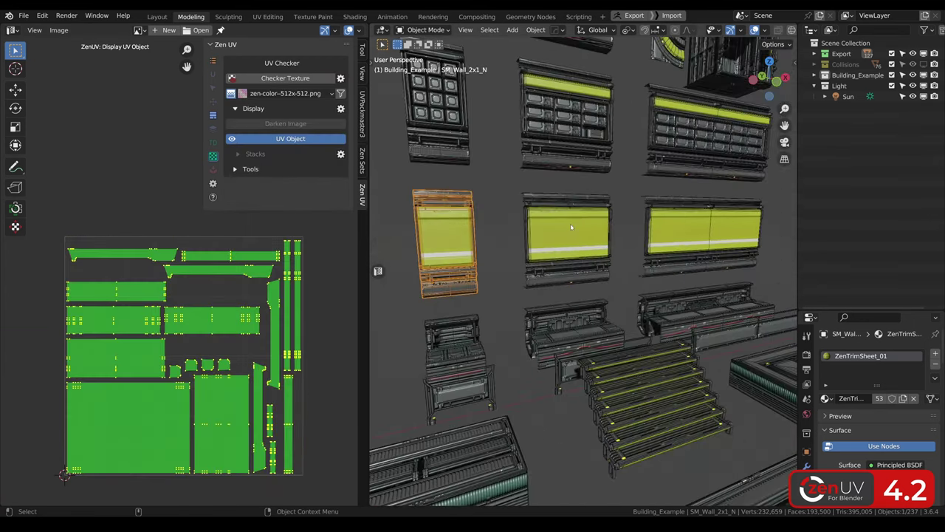
{"action": "left_click", "coordinate": [571, 224]}
{"action": "left_click", "coordinate": [662, 223]}
{"action": "left_click", "coordinate": [559, 229]}
{"action": "left_click", "coordinate": [431, 230], "text": "shift"}
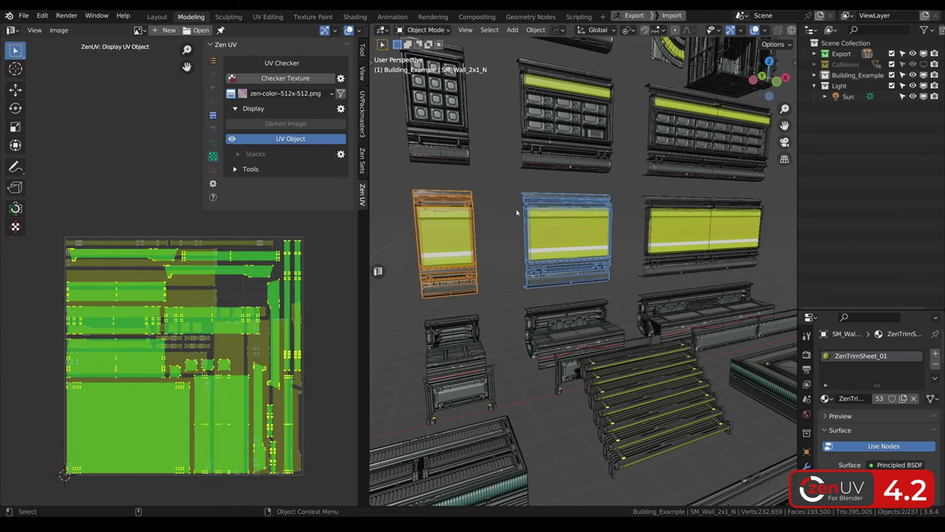
Switch the active object between the small and medium wall panels to compare their displayed UVs
{"action": "scroll", "coordinate": [431, 230], "scroll_direction": "up", "scroll_amount": 2}
{"action": "middle_click_drag", "start_coordinate": [431, 229], "coordinate": [465, 215]}
{"action": "scroll", "coordinate": [209, 314], "scroll_direction": "up", "scroll_amount": 3}
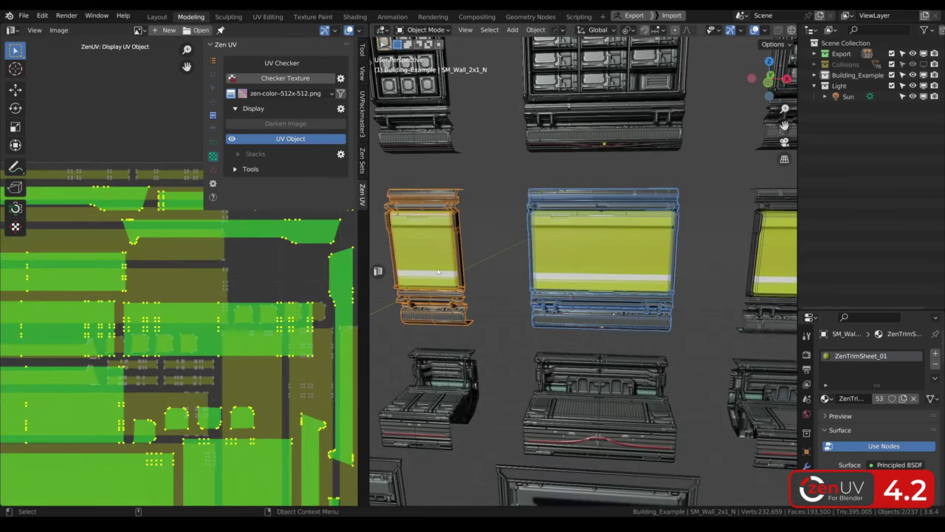
{"action": "left_click", "coordinate": [580, 251], "text": "shift"}
{"action": "scroll", "coordinate": [438, 246], "scroll_direction": "down", "scroll_amount": 2}
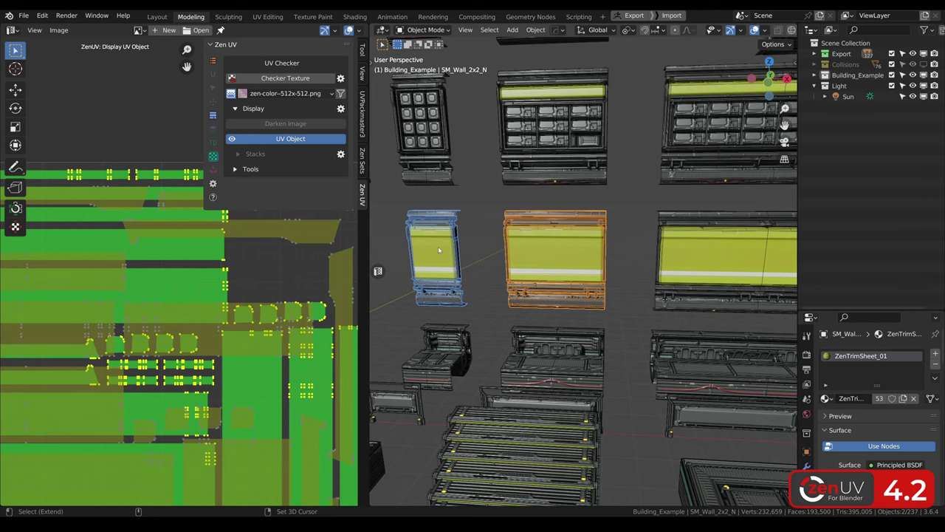
{"action": "left_click", "coordinate": [438, 246], "text": "shift"}
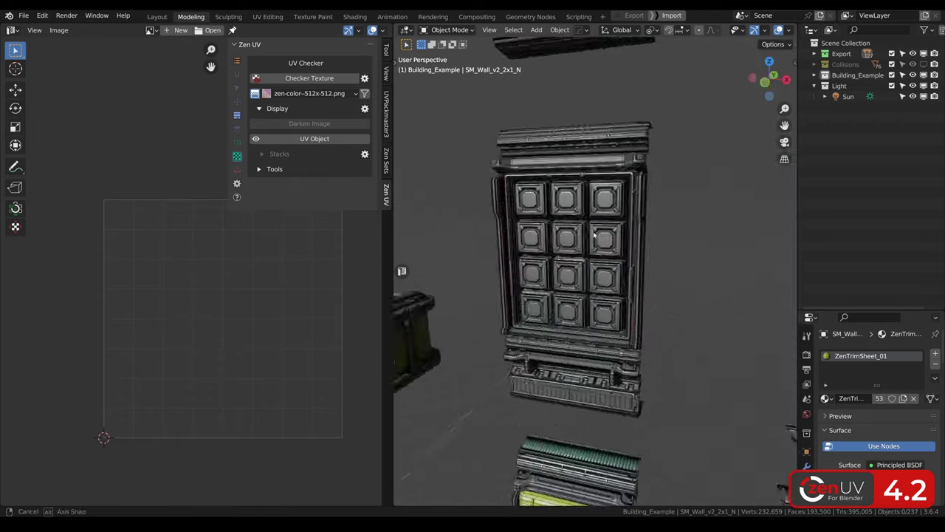
Put the twelve-tile wall SM_Wall_v2_2x1_N into Edit Mode and display its overlapped UVs
{"action": "left_click", "coordinate": [572, 249]}
{"action": "key", "text": "Tab"}
{"action": "middle_click_drag", "start_coordinate": [572, 249], "coordinate": [546, 196]}
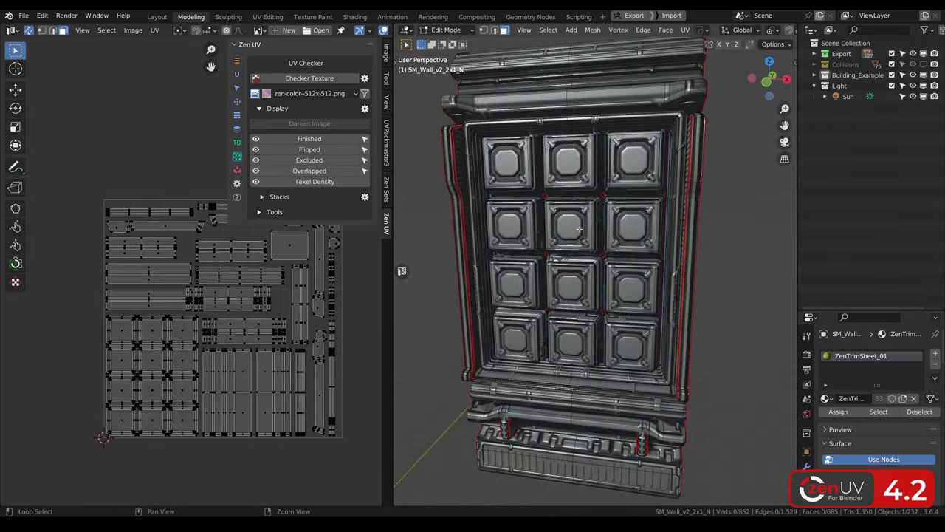
{"action": "left_click", "coordinate": [302, 171]}
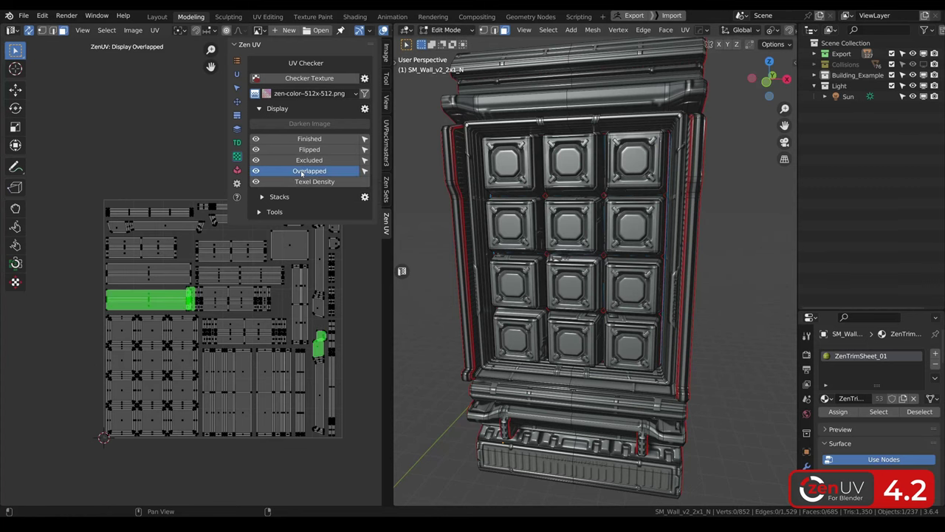
Inspect the highlighted UV overlaps and move the small overlapping bracket face up off the island below it
{"action": "scroll", "coordinate": [230, 280], "scroll_direction": "up", "scroll_amount": 8}
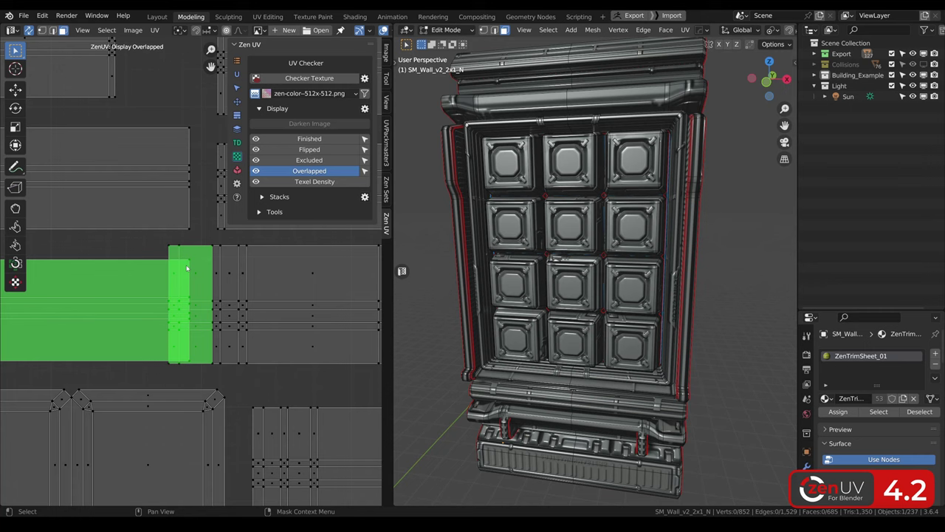
{"action": "scroll", "coordinate": [225, 309], "scroll_direction": "down", "scroll_amount": 4}
{"action": "middle_click_drag", "start_coordinate": [305, 299], "coordinate": [100, 200]}
{"action": "scroll", "coordinate": [257, 258], "scroll_direction": "up", "scroll_amount": 2}
{"action": "middle_click_drag", "start_coordinate": [258, 262], "coordinate": [252, 297]}
{"action": "scroll", "coordinate": [252, 299], "scroll_direction": "up", "scroll_amount": 4}
{"action": "left_click", "coordinate": [254, 299]}
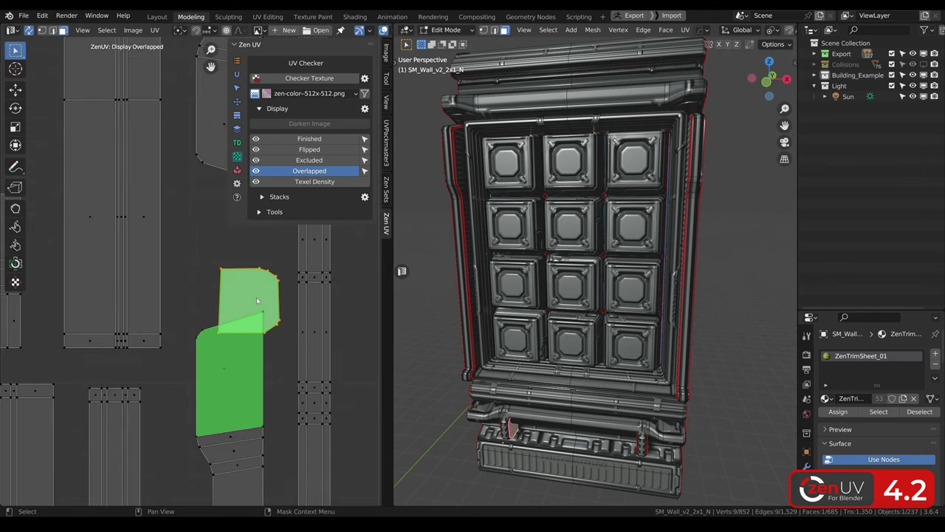
{"action": "key", "text": "g"}
{"action": "left_click", "coordinate": [240, 258]}
{"action": "scroll", "coordinate": [246, 268], "scroll_direction": "down", "scroll_amount": 7}
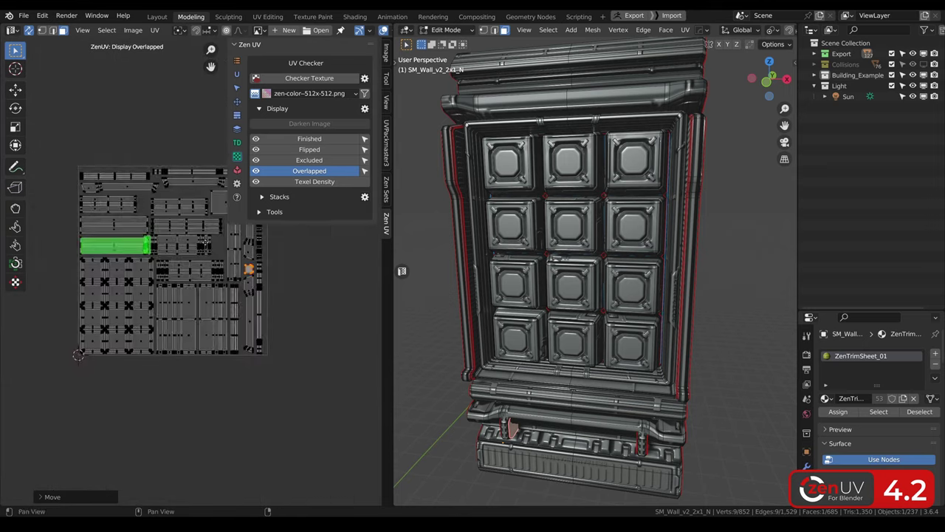
Select the whole horizontal UV island overlapping the highlighted strip and shift it sideways clear of the strip
{"action": "middle_click_drag", "start_coordinate": [181, 245], "coordinate": [251, 265]}
{"action": "scroll", "coordinate": [251, 265], "scroll_direction": "up", "scroll_amount": 4}
{"action": "left_click", "coordinate": [247, 260]}
{"action": "key", "text": "l"}
{"action": "key", "text": "g"}
{"action": "left_click", "coordinate": [263, 262]}
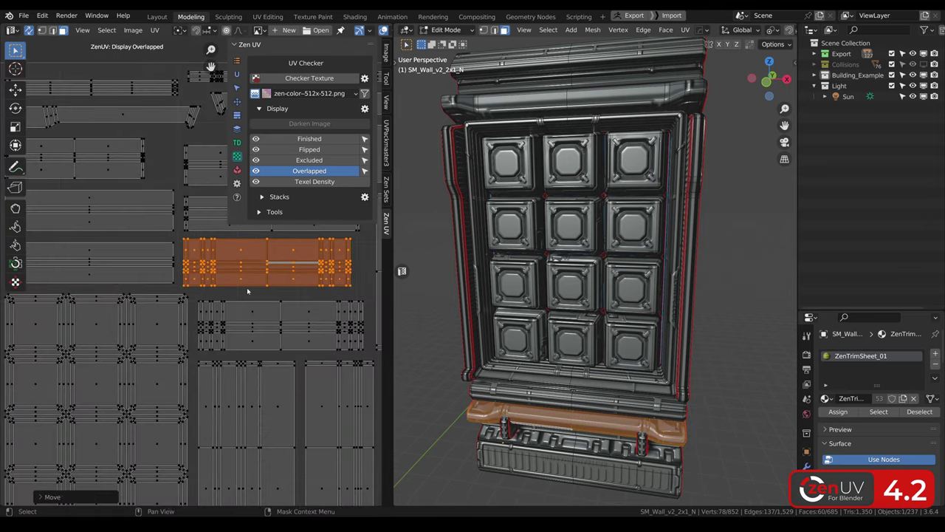
Move the tall UV island of the wall's base strip onto the edge of the tile grid island, and deselect it
{"action": "scroll", "coordinate": [240, 301], "scroll_direction": "down", "scroll_amount": 5}
{"action": "middle_click_drag", "start_coordinate": [246, 340], "coordinate": [258, 291]}
{"action": "scroll", "coordinate": [249, 315], "scroll_direction": "up", "scroll_amount": 5}
{"action": "left_click", "coordinate": [253, 316]}
{"action": "key", "text": "l"}
{"action": "key", "text": "g"}
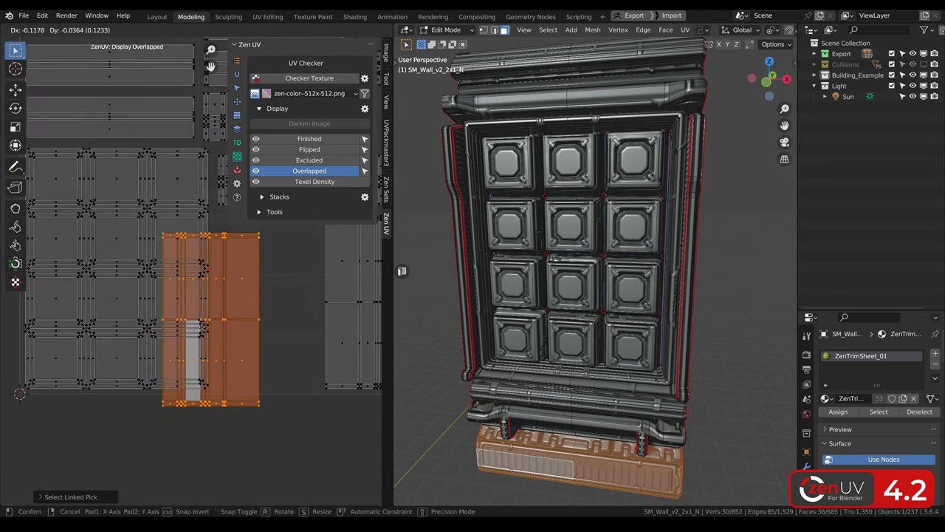
{"action": "left_click", "coordinate": [198, 332]}
{"action": "left_click", "coordinate": [288, 313]}
Open the Zen UV checker in the 3D viewport and turn on its Overlapped display for the wall
{"action": "scroll", "coordinate": [295, 315], "scroll_direction": "down", "scroll_amount": 4}
{"action": "scroll", "coordinate": [294, 314], "scroll_direction": "down", "scroll_amount": 1}
{"action": "scroll", "coordinate": [603, 285], "scroll_direction": "down", "scroll_amount": 4}
{"action": "middle_click_drag", "start_coordinate": [603, 285], "coordinate": [571, 287]}
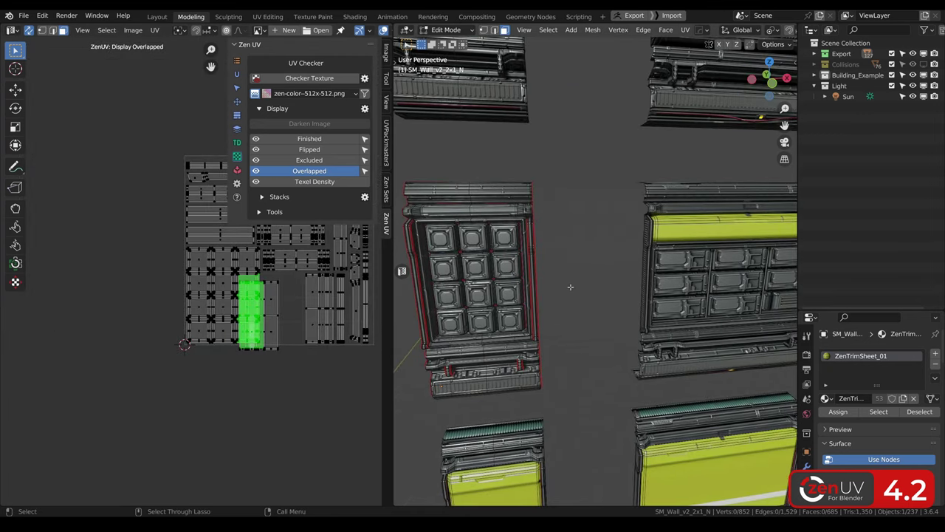
{"action": "key", "text": "n"}
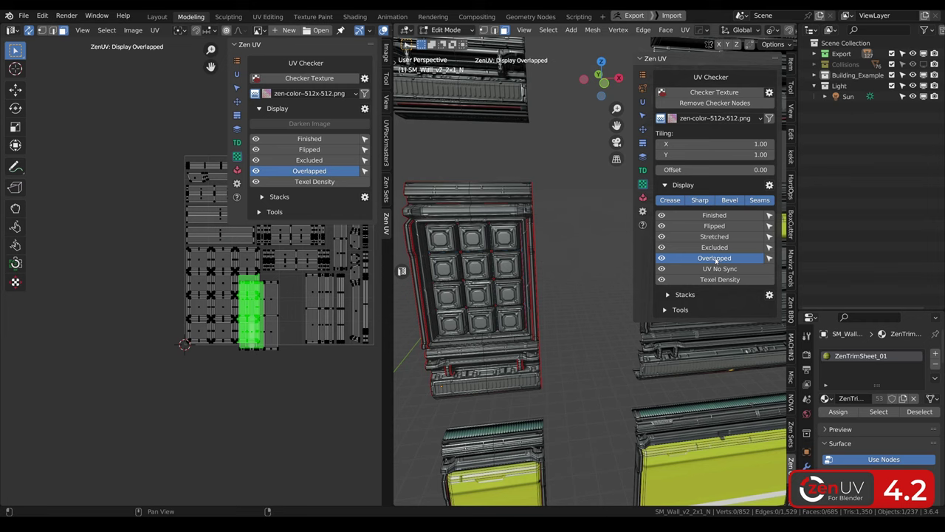
{"action": "middle_click_drag", "start_coordinate": [519, 358], "coordinate": [510, 340]}
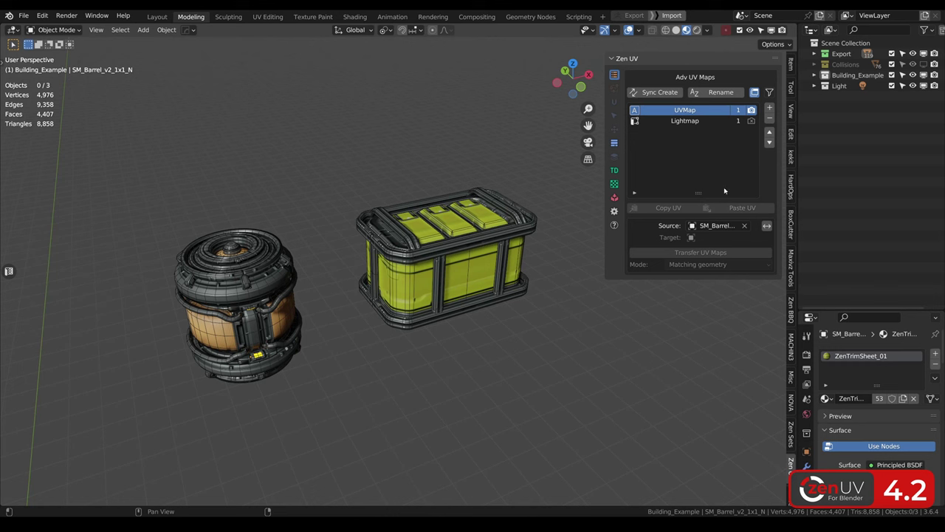
Select the box and barrel together and run Sync Create by name to add the missing Lightmap UV map
{"action": "left_click", "coordinate": [244, 277]}
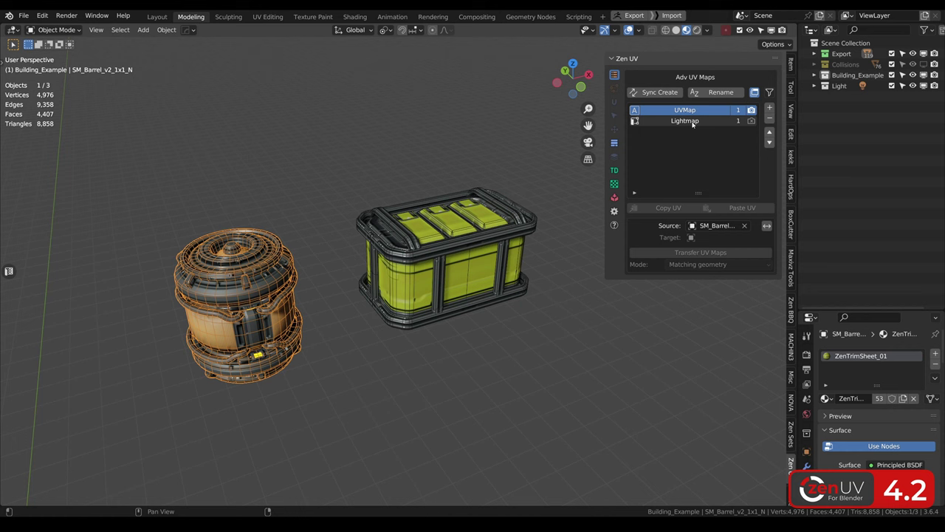
{"action": "left_click", "coordinate": [476, 236]}
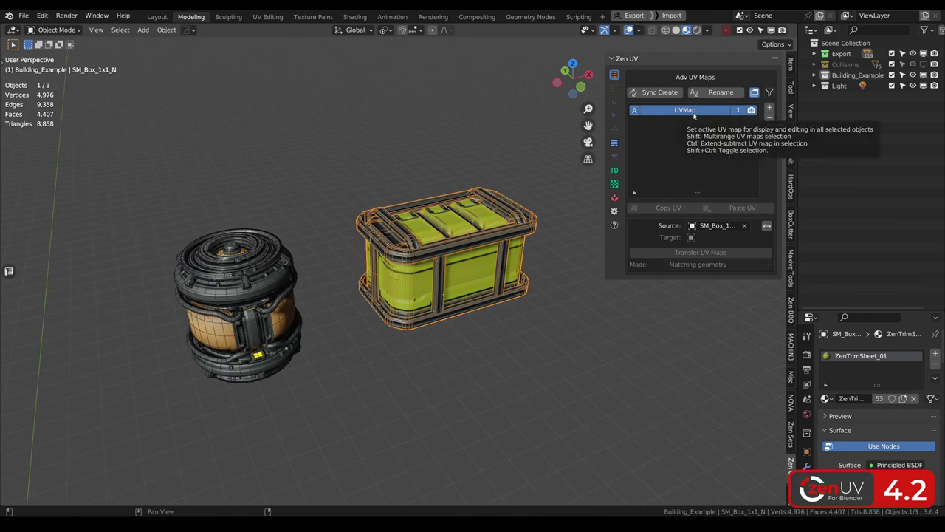
{"action": "left_click", "coordinate": [237, 300], "text": "shift"}
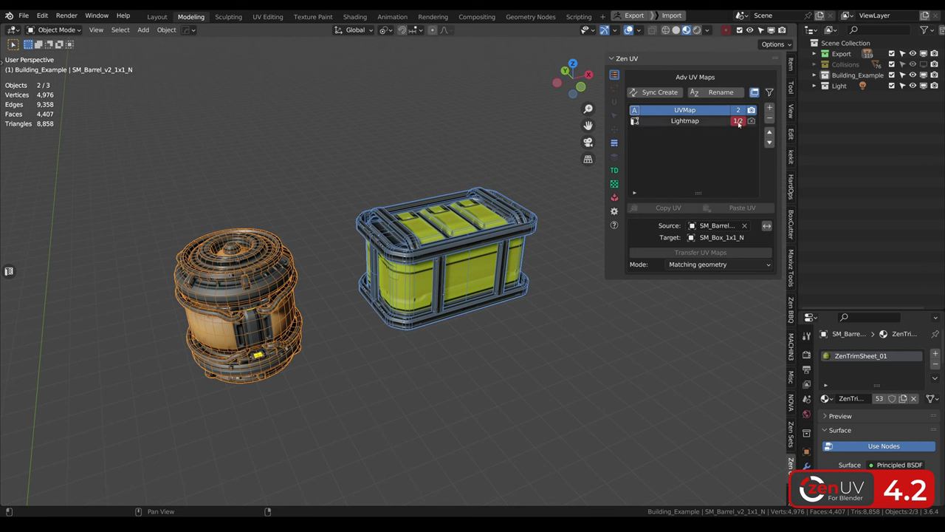
{"action": "left_click", "coordinate": [738, 121]}
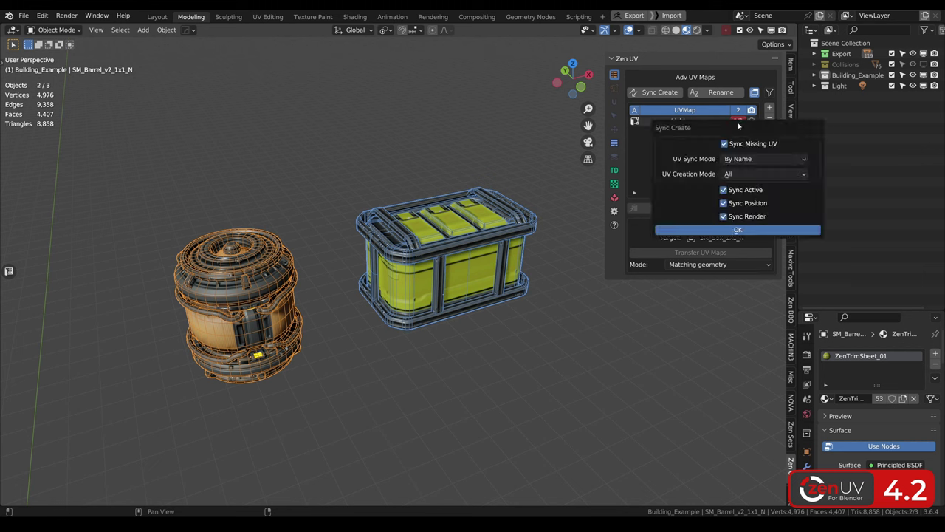
{"action": "left_click", "coordinate": [739, 231]}
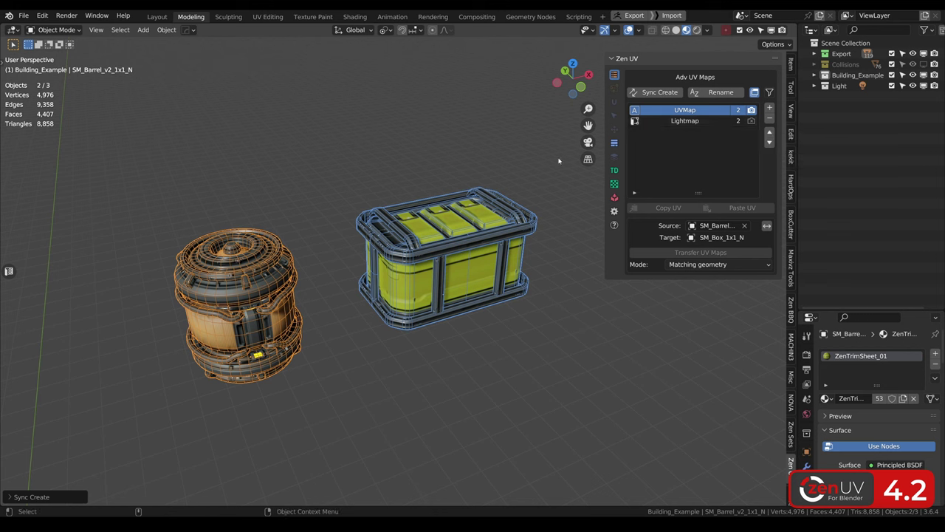
Select only the box and move its UVMap entry below Lightmap in the UV map list
{"action": "left_click", "coordinate": [392, 158]}
{"action": "left_click", "coordinate": [434, 230]}
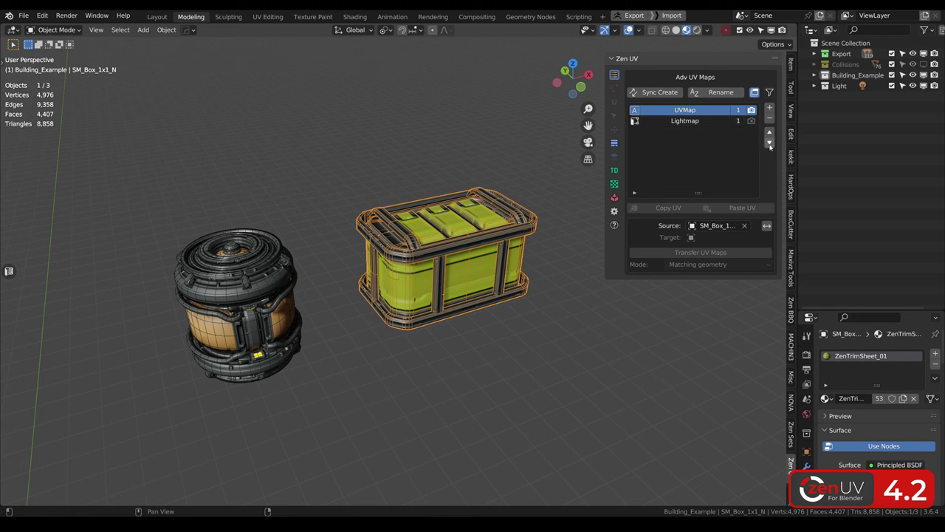
{"action": "left_click", "coordinate": [769, 143]}
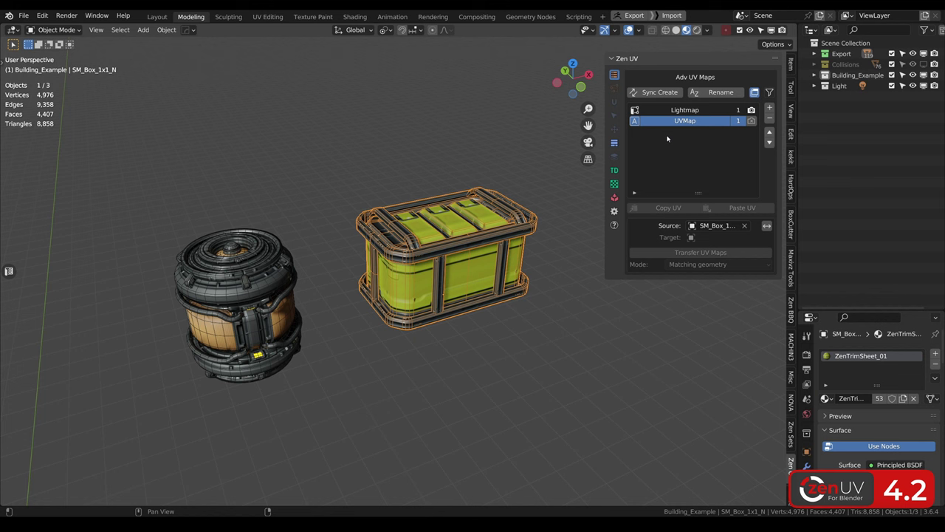
Compare the UV map lists of the barrel and the box, and make Lightmap the box's active UV map
{"action": "left_click", "coordinate": [257, 270]}
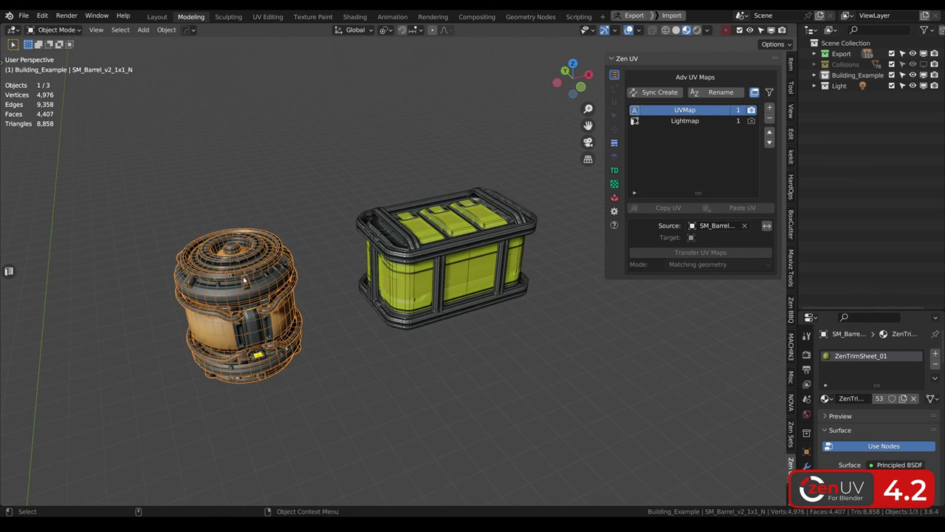
{"action": "left_click", "coordinate": [431, 249]}
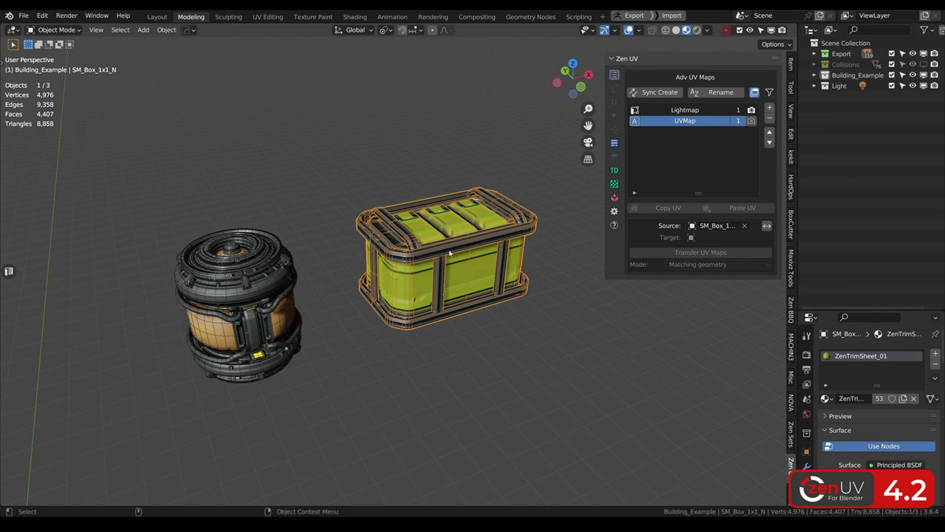
{"action": "left_click", "coordinate": [685, 111]}
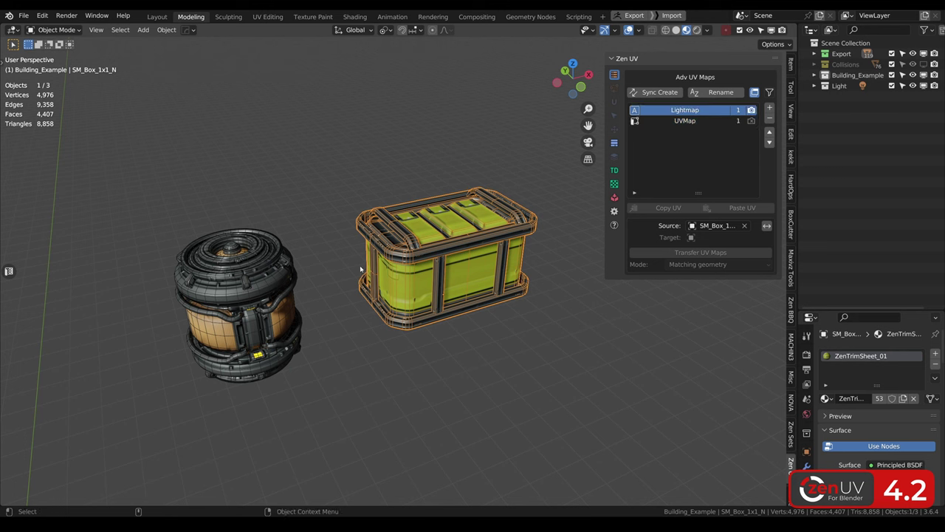
Compare the active UV maps of the barrel and the box, and select both with the barrel as active object
{"action": "left_click", "coordinate": [249, 288], "text": "shift"}
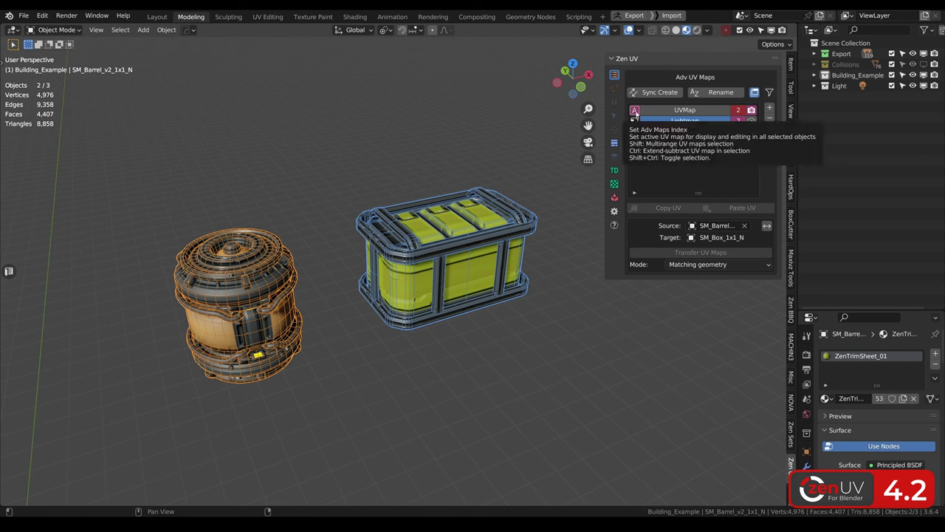
{"action": "left_click", "coordinate": [266, 279]}
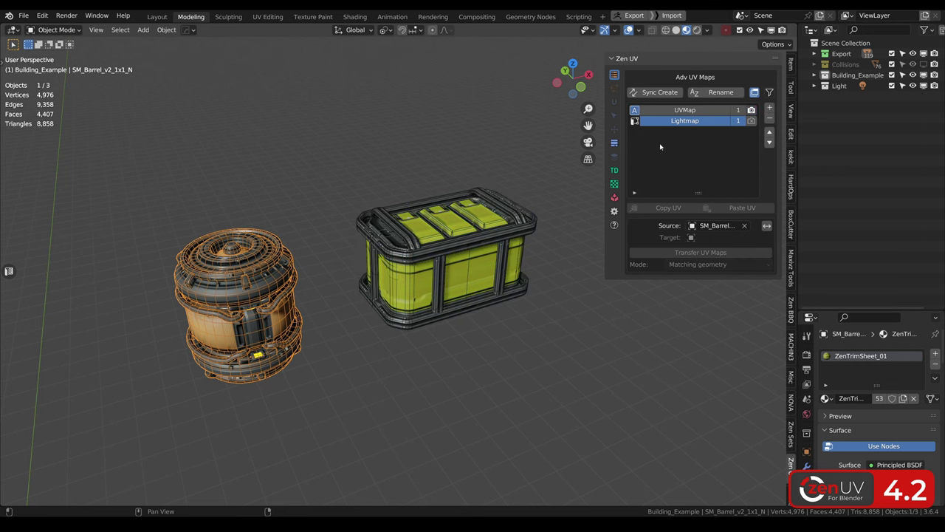
{"action": "left_click", "coordinate": [458, 248]}
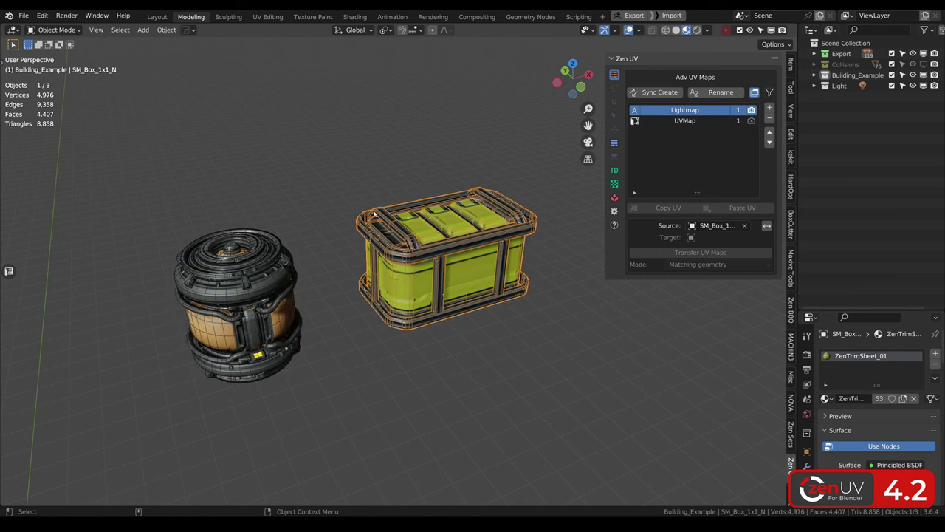
{"action": "left_click", "coordinate": [241, 274], "text": "shift"}
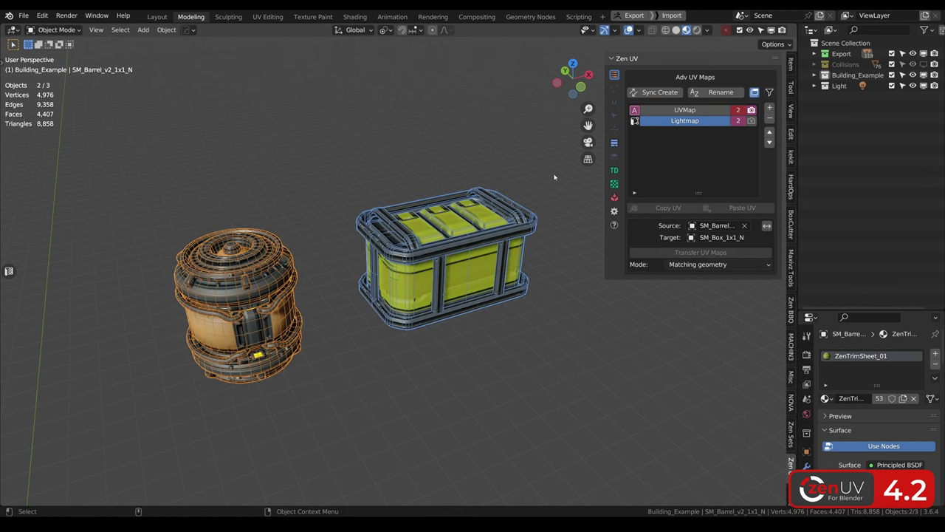
Switch the active UV map of both selected objects between UVMap and Lightmap, ending on Lightmap
{"action": "left_click", "coordinate": [635, 111]}
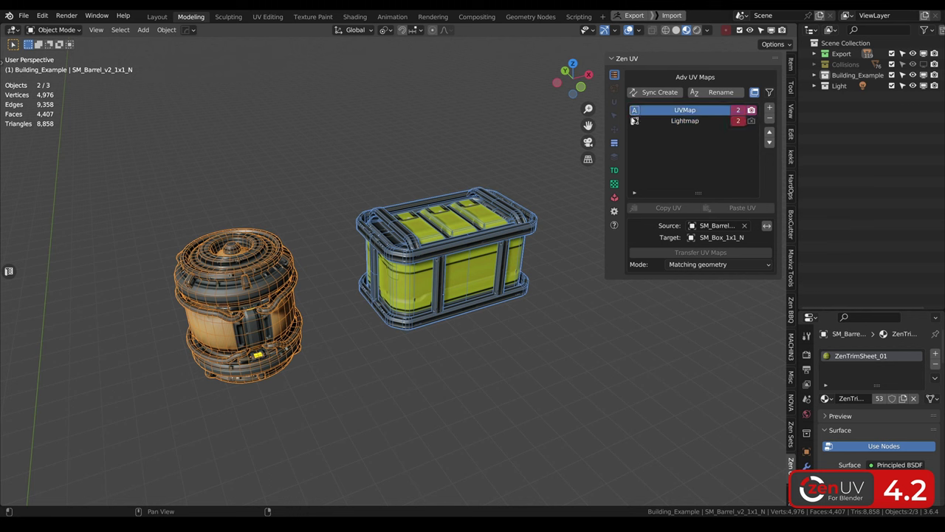
{"action": "left_click", "coordinate": [635, 121]}
{"action": "left_click", "coordinate": [636, 111]}
{"action": "left_click", "coordinate": [636, 122]}
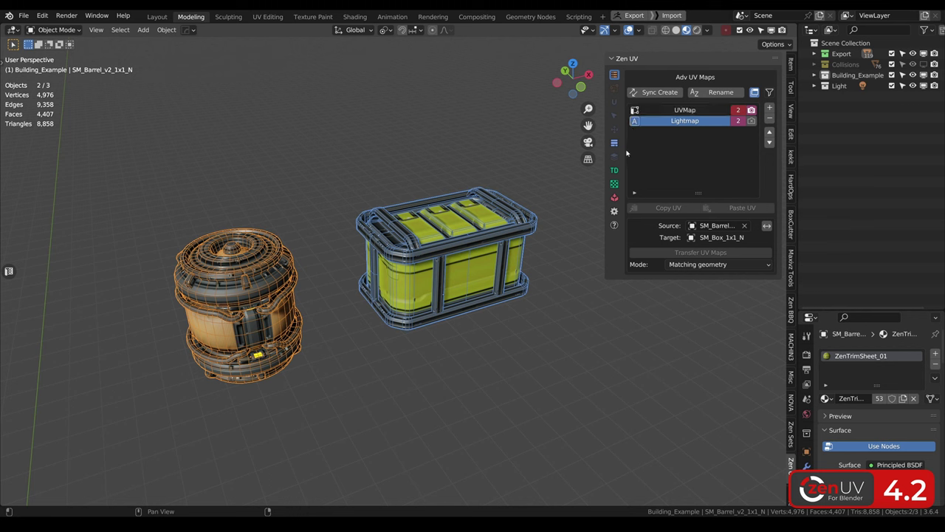
Check the active UV map of the box and the barrel individually, and reselect both with the barrel active
{"action": "left_click", "coordinate": [497, 232]}
{"action": "left_click", "coordinate": [249, 292]}
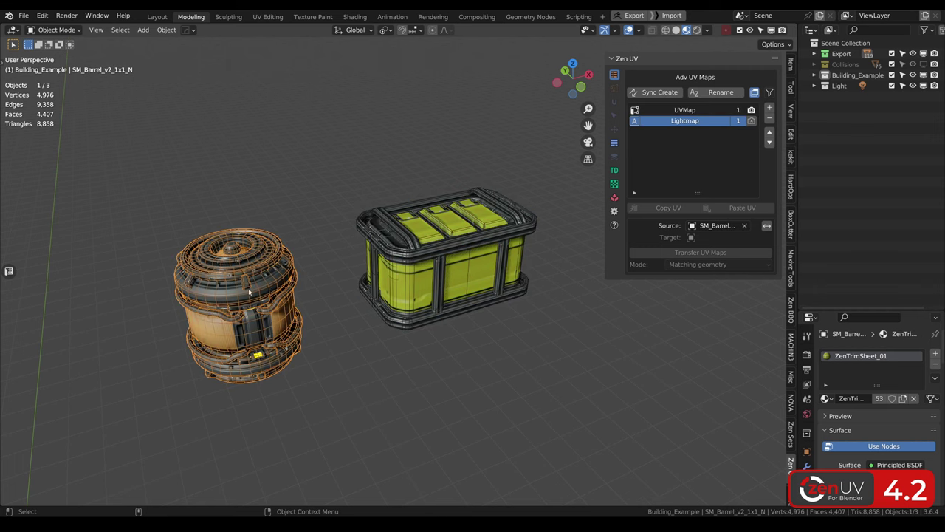
{"action": "left_click", "coordinate": [427, 258]}
{"action": "left_click", "coordinate": [243, 296], "text": "shift"}
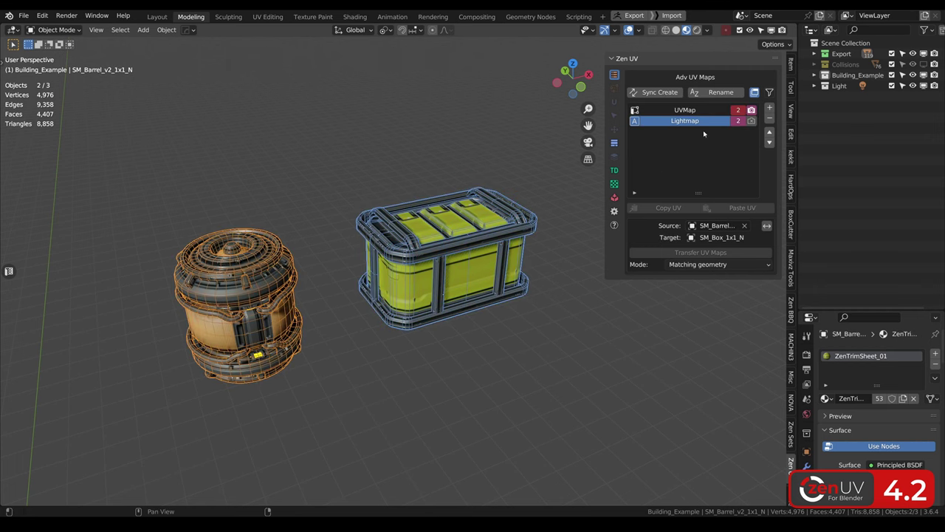
Run Sync Create by name on the barrel and box with active, position and render syncing, and check each object's UV map order
{"action": "left_click", "coordinate": [739, 112]}
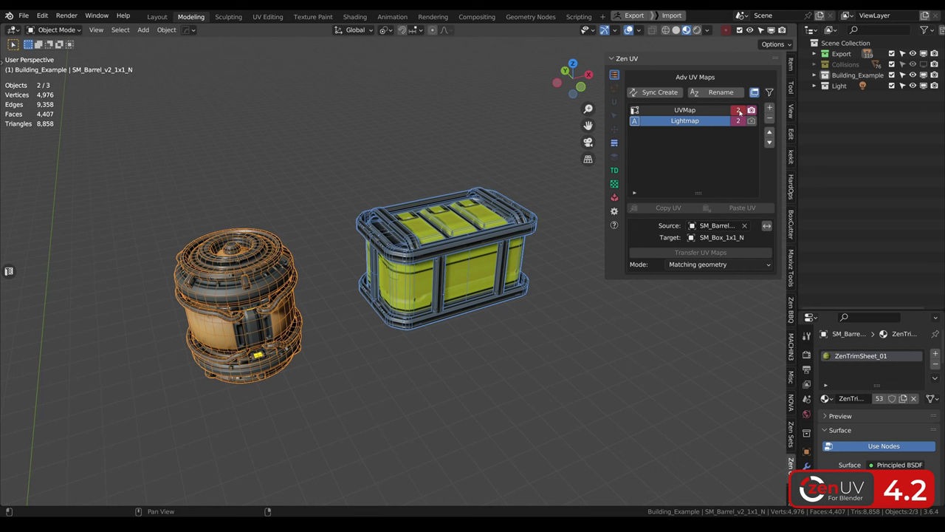
{"action": "left_click", "coordinate": [738, 112]}
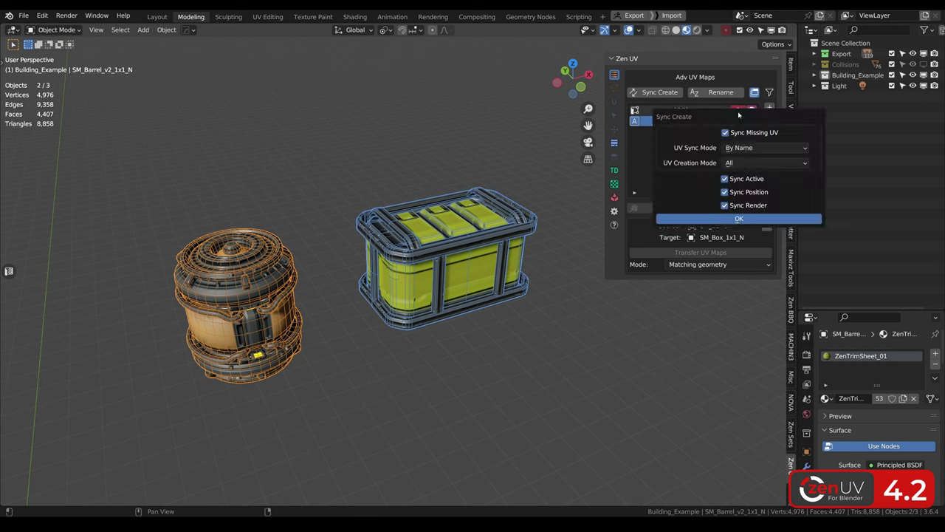
{"action": "left_click", "coordinate": [730, 220]}
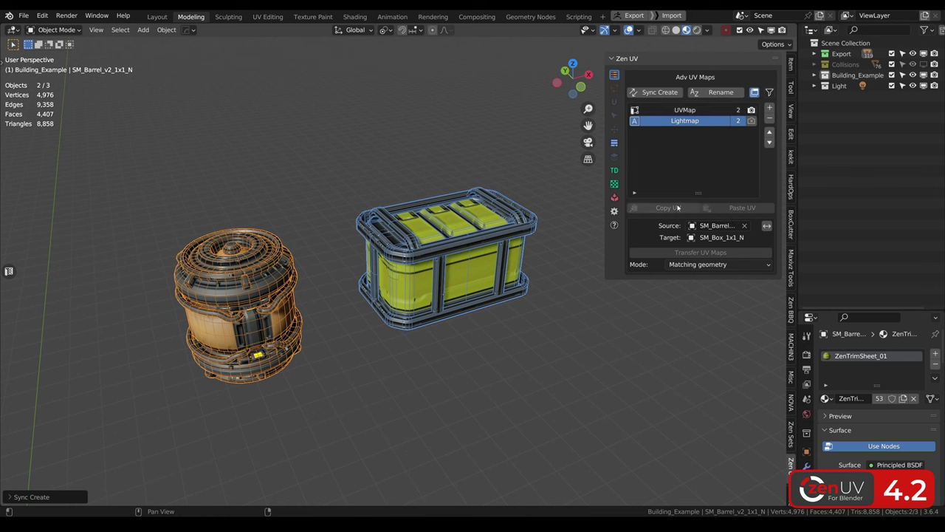
{"action": "left_click", "coordinate": [414, 256]}
{"action": "left_click", "coordinate": [273, 282]}
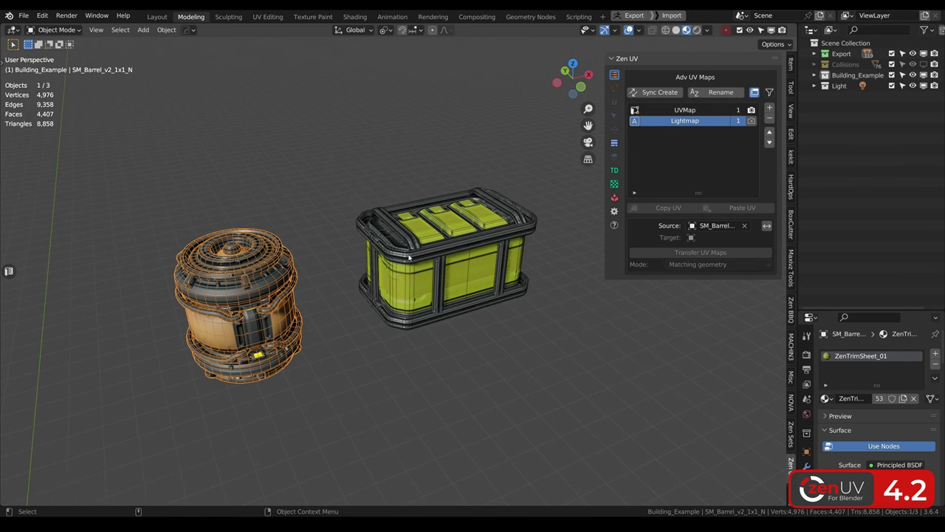
{"action": "left_click", "coordinate": [422, 254]}
Inspect the UV maps of the barrel and the wall individually, and select both with the barrel as active object
{"action": "key", "text": "shift+alt+z"}
{"action": "key", "text": "shift+alt+z"}
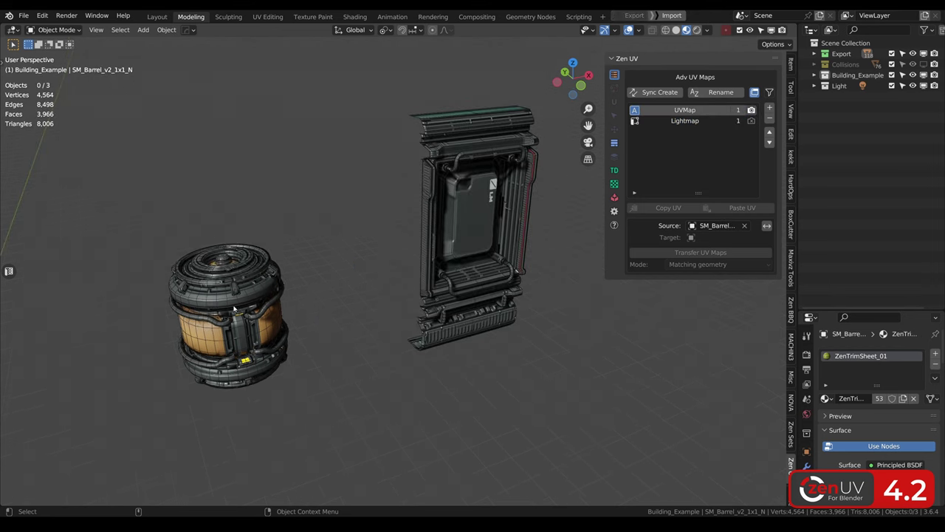
{"action": "left_click", "coordinate": [233, 309]}
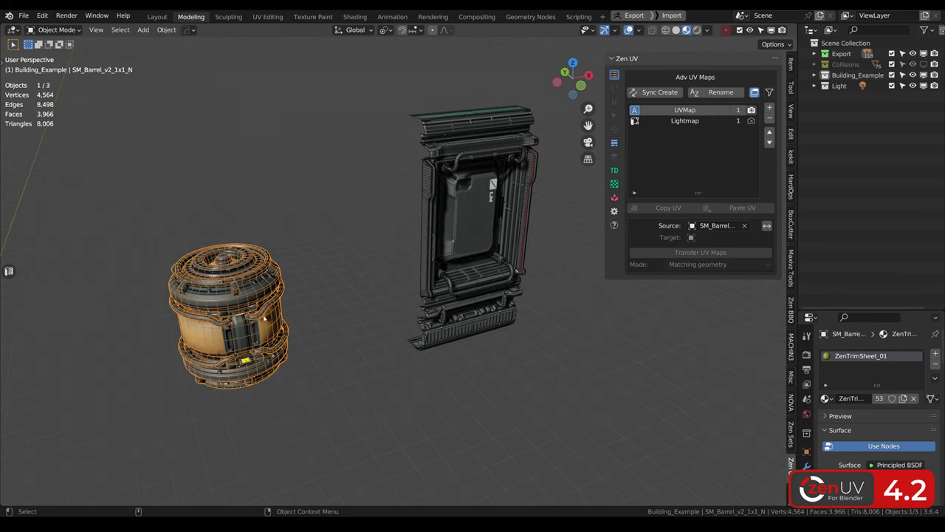
{"action": "key", "text": "shift+alt+z"}
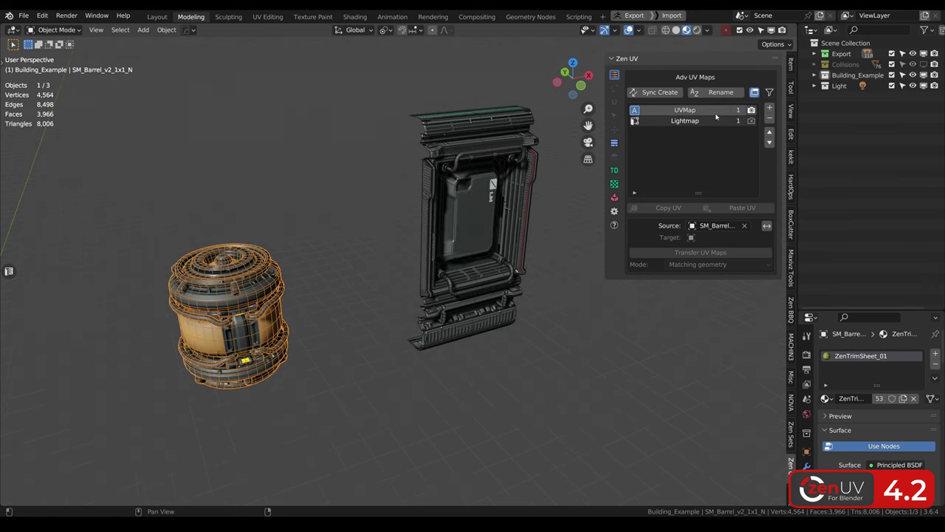
{"action": "key", "text": "shift+alt+z"}
{"action": "left_click", "coordinate": [448, 206]}
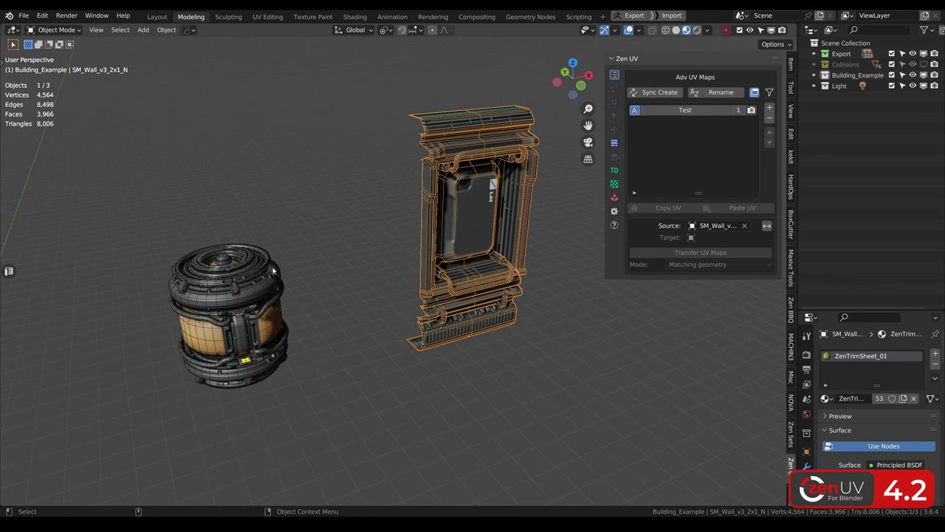
{"action": "left_click", "coordinate": [235, 293], "text": "shift"}
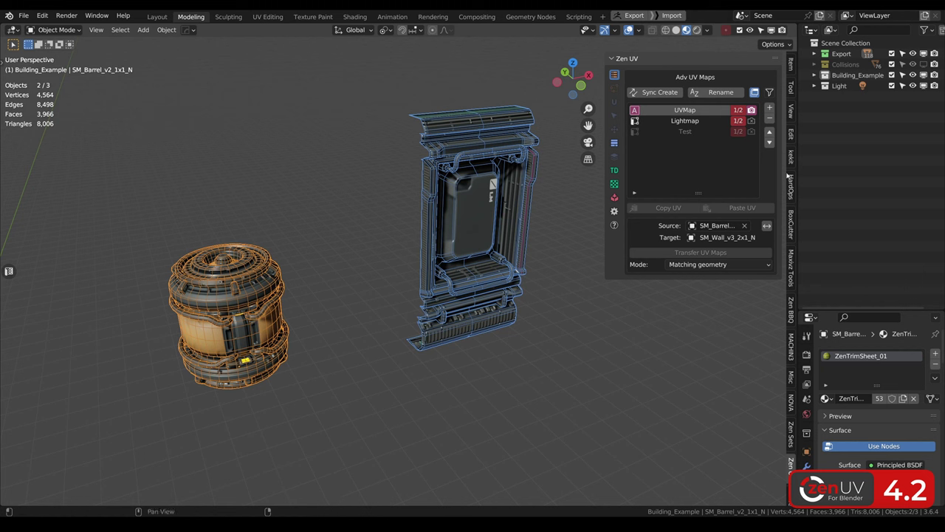
Run Sync Create by name with creation mode All on the barrel and wall, and check the UV maps on each
{"action": "left_click", "coordinate": [754, 93]}
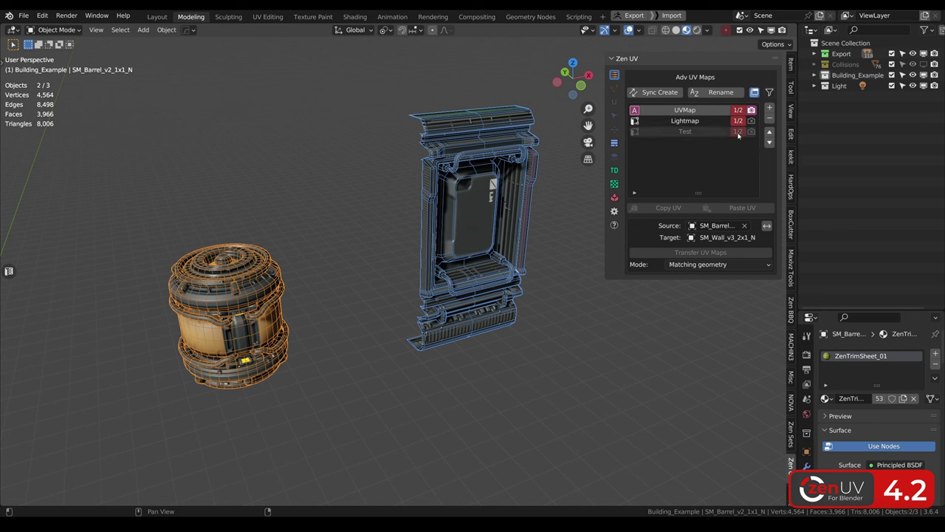
{"action": "left_click", "coordinate": [738, 112]}
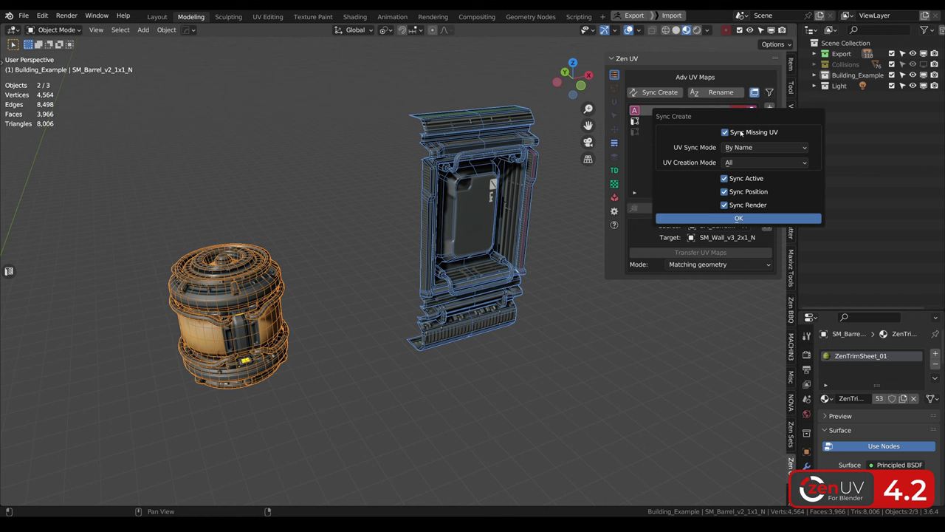
{"action": "left_click", "coordinate": [739, 219]}
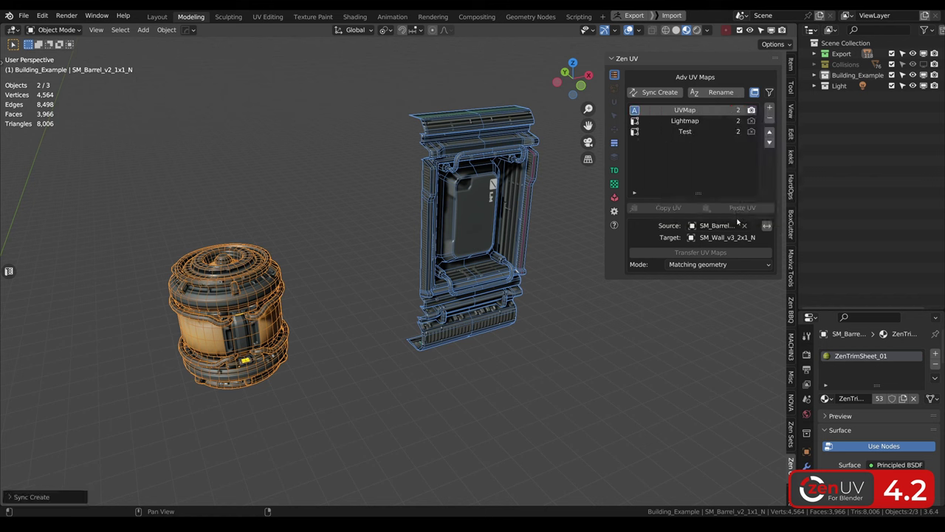
{"action": "left_click", "coordinate": [500, 209]}
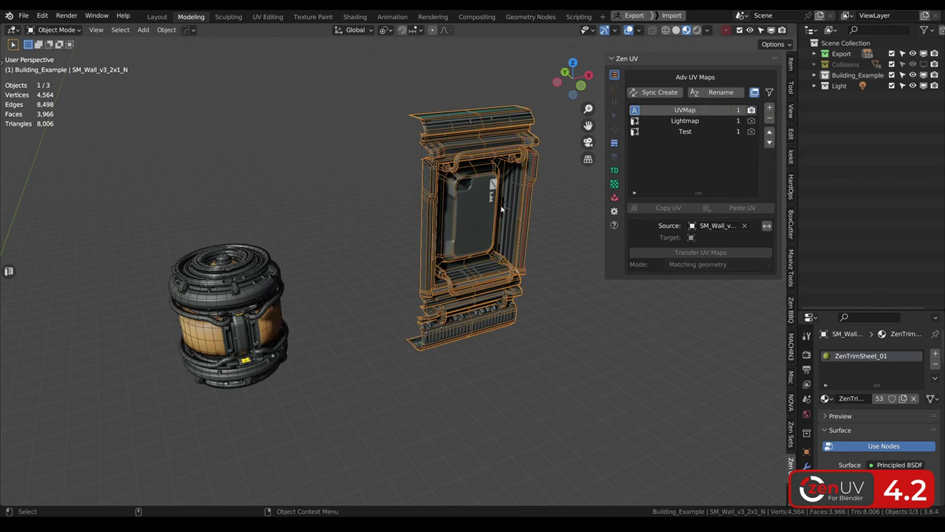
{"action": "left_click", "coordinate": [246, 285]}
{"action": "left_click", "coordinate": [455, 218], "text": "shift"}
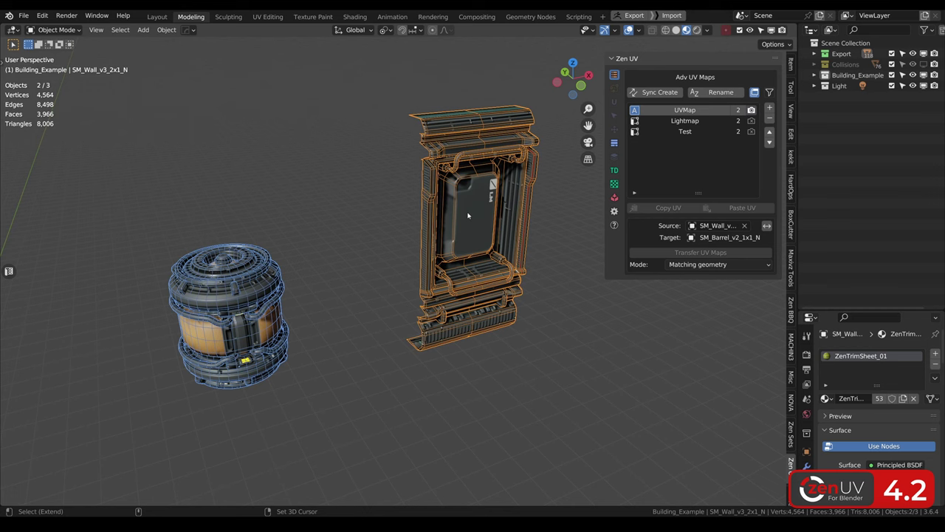
Undo back to before the by-name Sync Create, with the barrel and wall both selected
{"action": "left_click", "coordinate": [351, 147]}
{"action": "key", "text": "ctrl+z"}
{"action": "key", "text": "ctrl+z"}
{"action": "key", "text": "ctrl+z"}
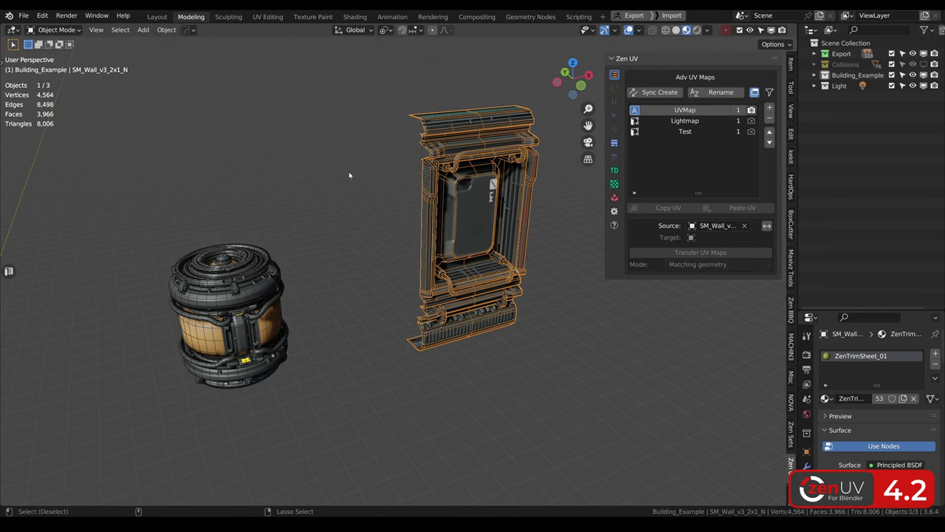
{"action": "key", "text": "ctrl+z"}
{"action": "key", "text": "ctrl+z"}
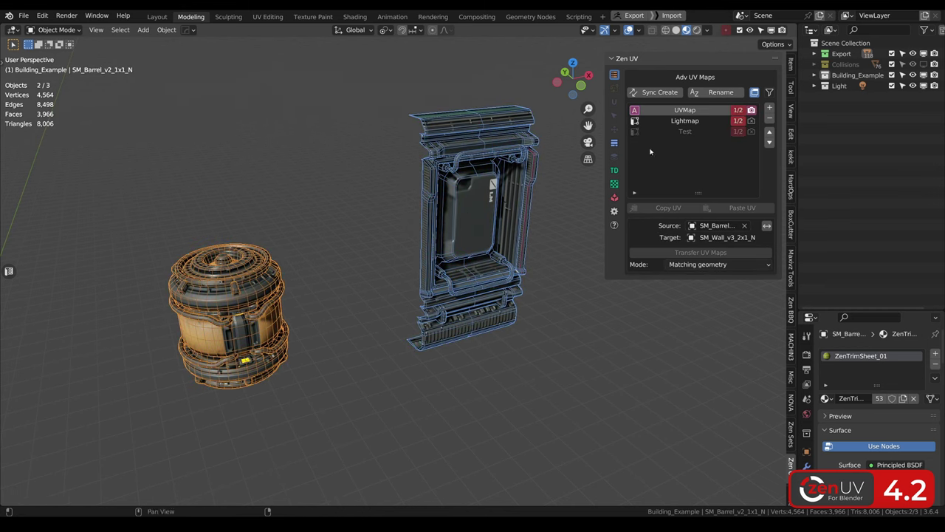
Run Sync Create on the barrel and wall with the UV sync mode set to By Order
{"action": "left_click", "coordinate": [739, 112]}
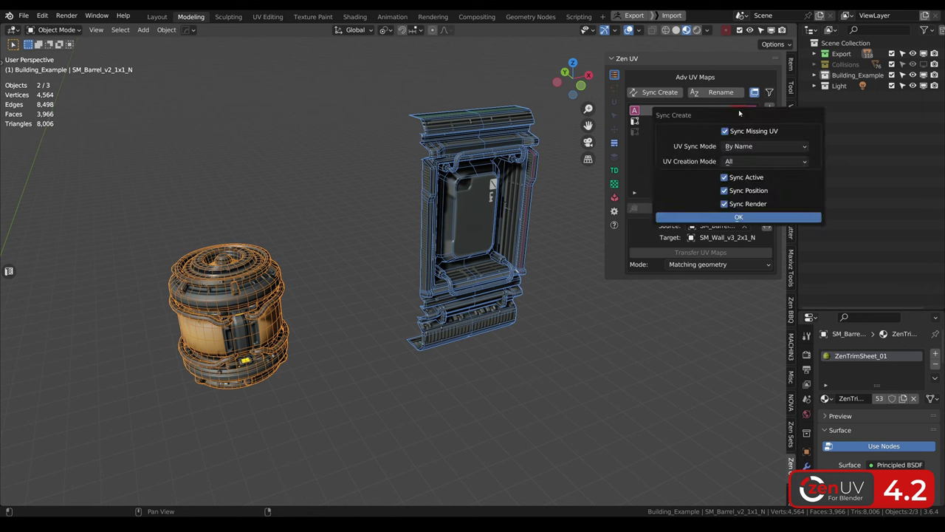
{"action": "left_click", "coordinate": [739, 147]}
{"action": "left_click", "coordinate": [743, 171]}
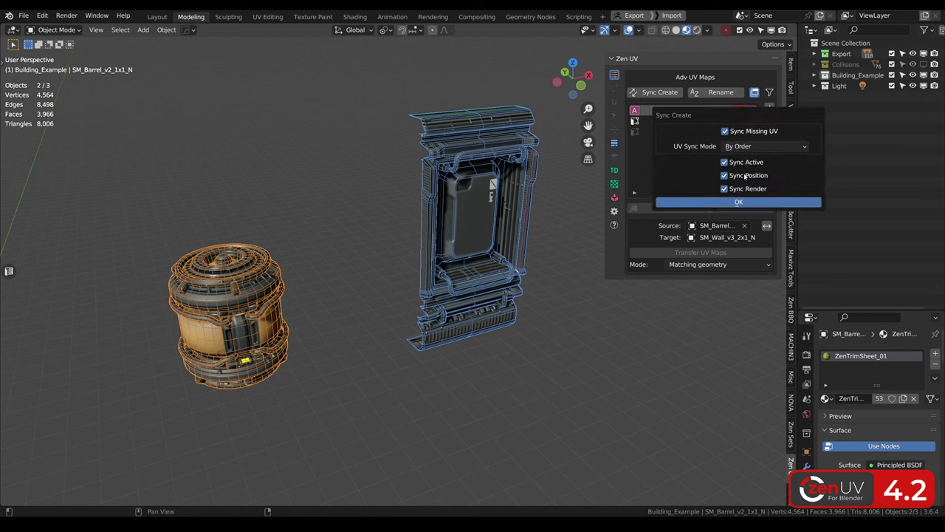
{"action": "left_click", "coordinate": [745, 204]}
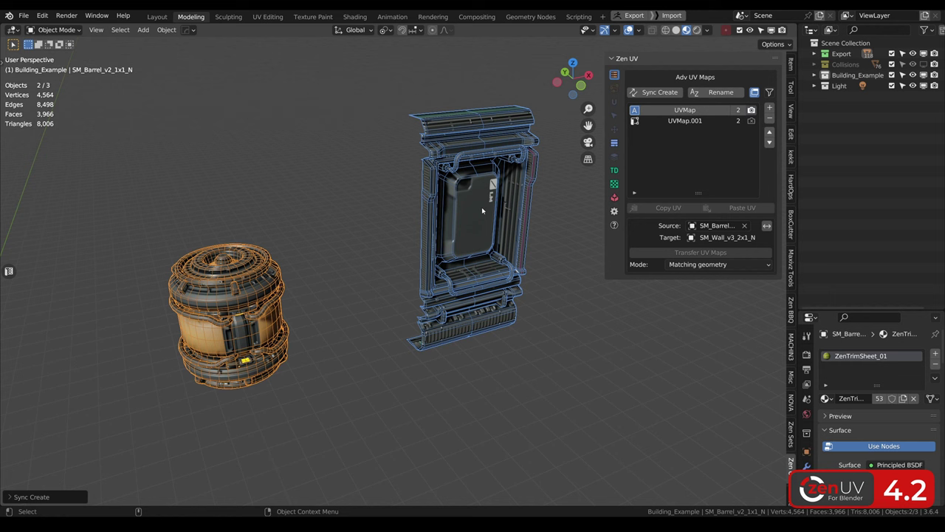
Check the UV map names on the wall and the barrel individually, and reselect both with the barrel active
{"action": "left_click", "coordinate": [474, 212]}
{"action": "left_click", "coordinate": [241, 305]}
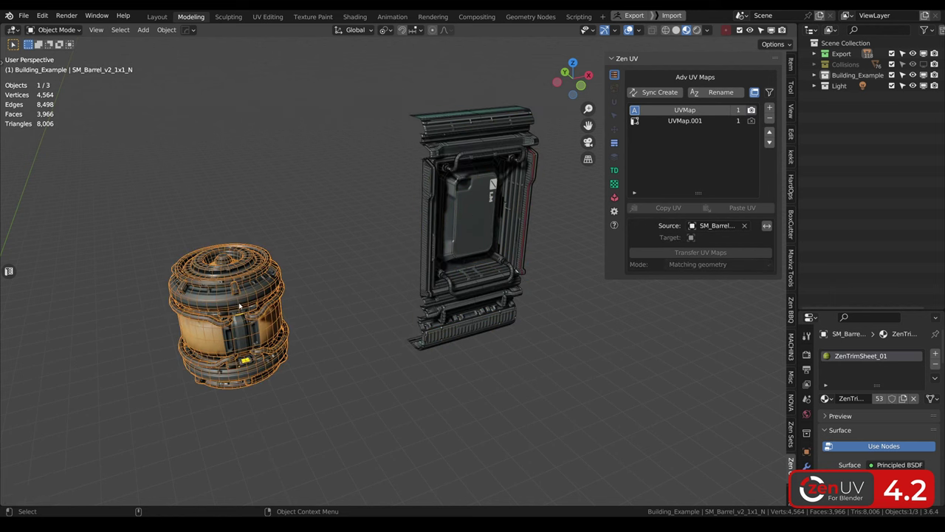
{"action": "left_click", "coordinate": [460, 236]}
{"action": "left_click", "coordinate": [216, 320], "text": "shift"}
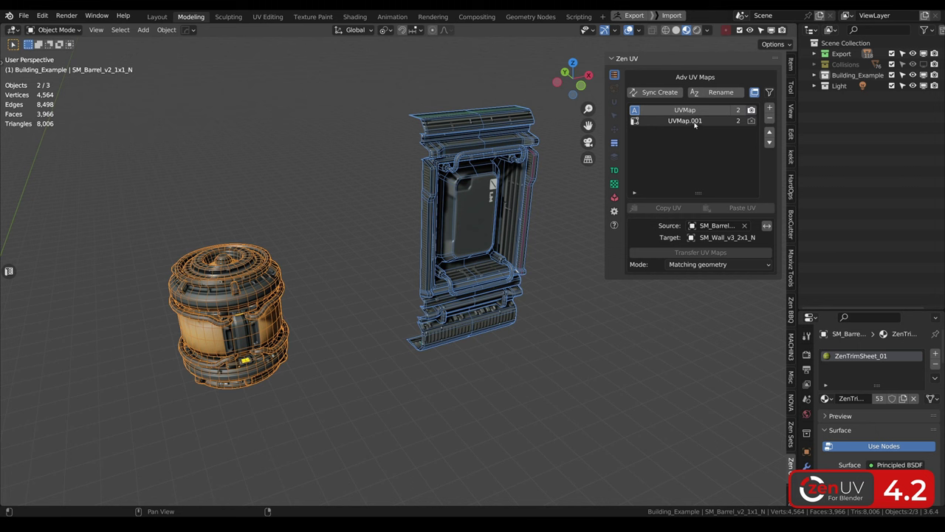
Batch-rename the UV map UVMap.001 to Lightmap on both selected objects, using All scope with Generate Template Names turned off
{"action": "double_click", "coordinate": [695, 123]}
{"action": "key", "text": "ctrl+c"}
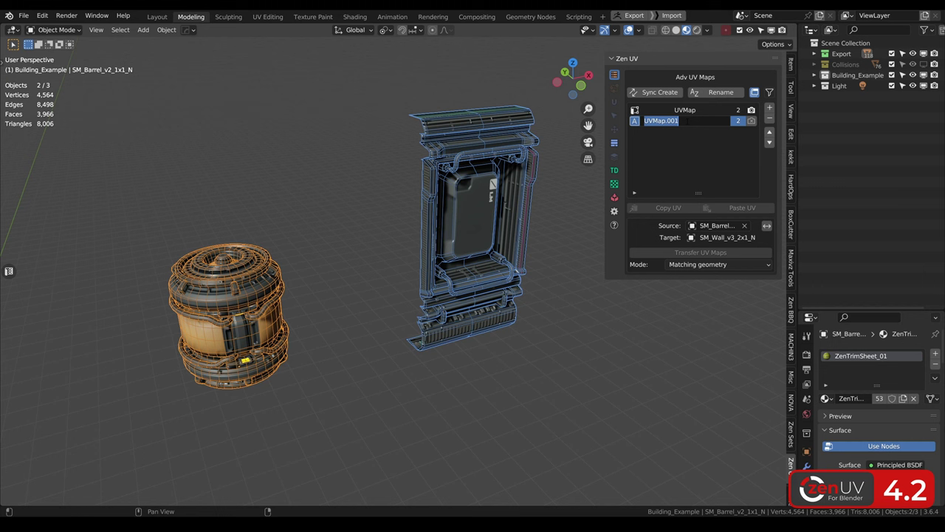
{"action": "left_click", "coordinate": [704, 142]}
{"action": "left_click", "coordinate": [721, 92]}
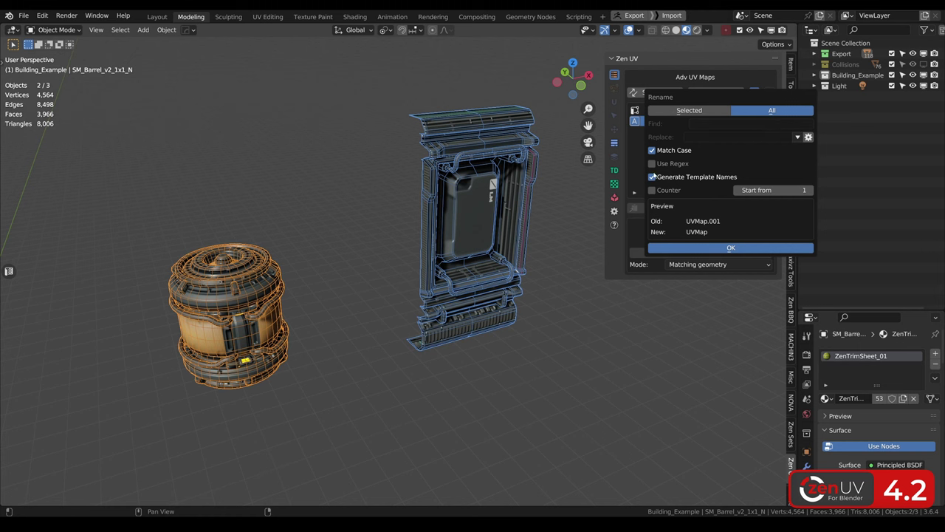
{"action": "left_click", "coordinate": [665, 177]}
{"action": "left_click", "coordinate": [701, 125]}
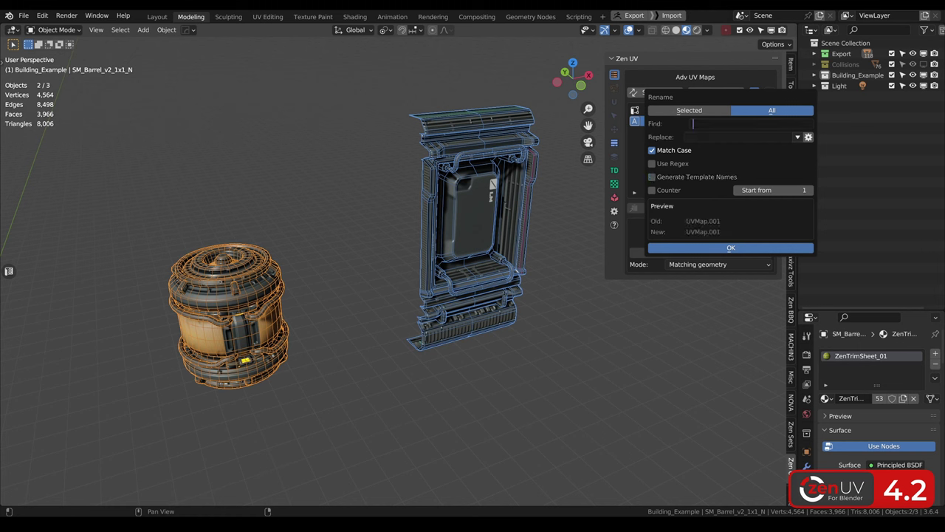
{"action": "key", "text": "ctrl+v"}
{"action": "left_click", "coordinate": [797, 137]}
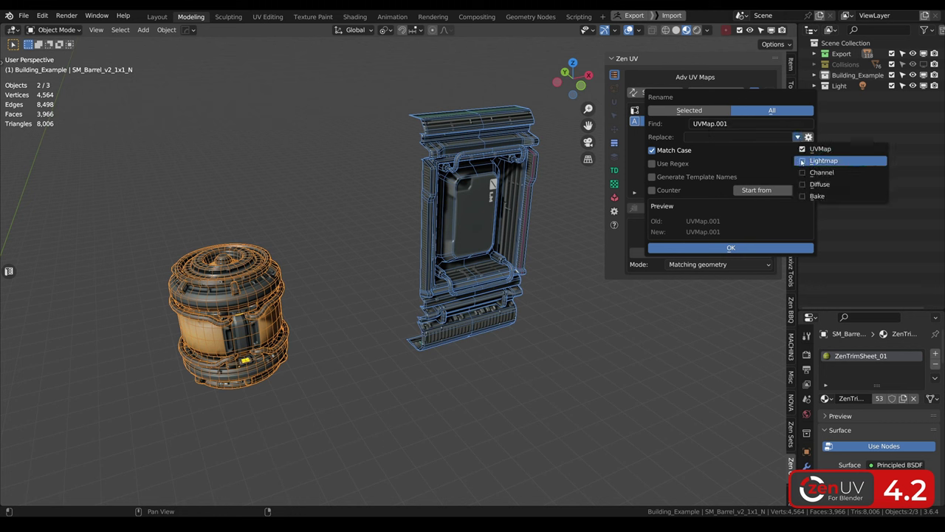
{"action": "left_click", "coordinate": [802, 162]}
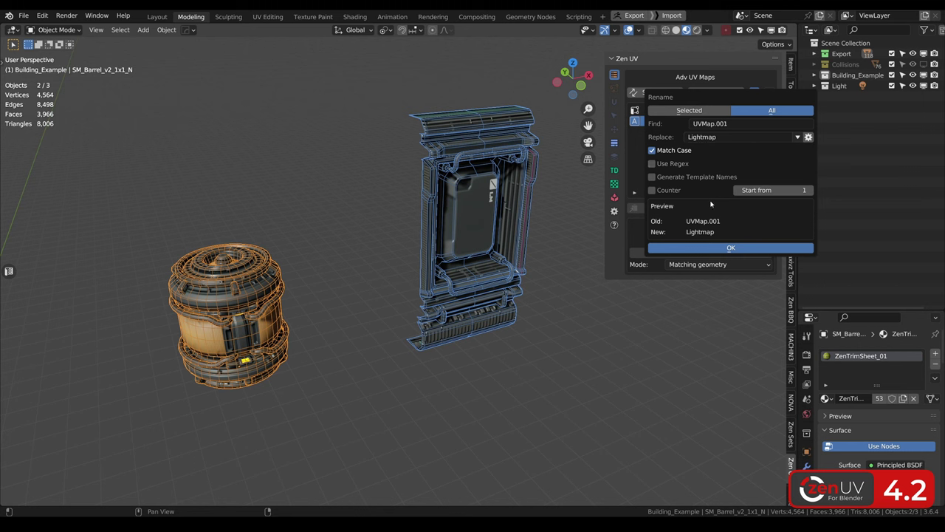
{"action": "left_click", "coordinate": [732, 249]}
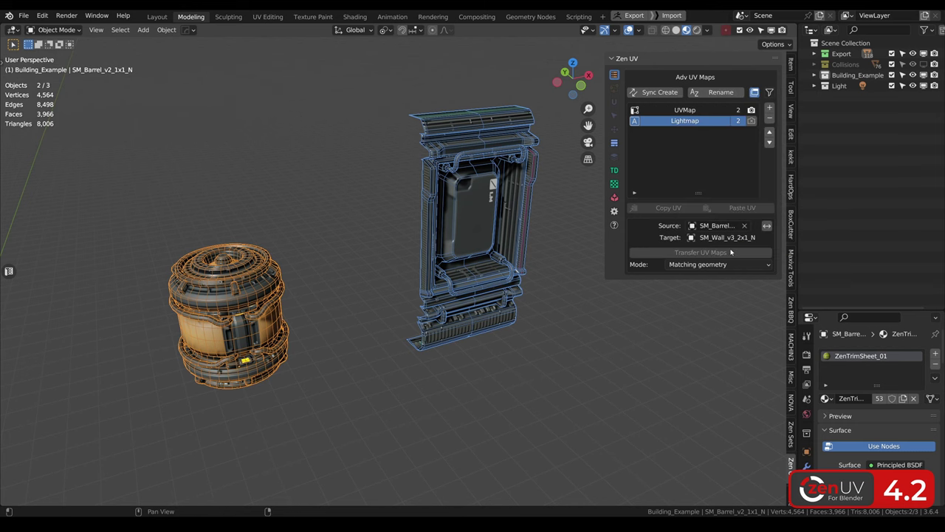
Check the renamed UV map on the barrel and the wall individually, and select both objects together
{"action": "left_click", "coordinate": [230, 323]}
{"action": "left_click", "coordinate": [441, 245]}
{"action": "left_click", "coordinate": [225, 304]}
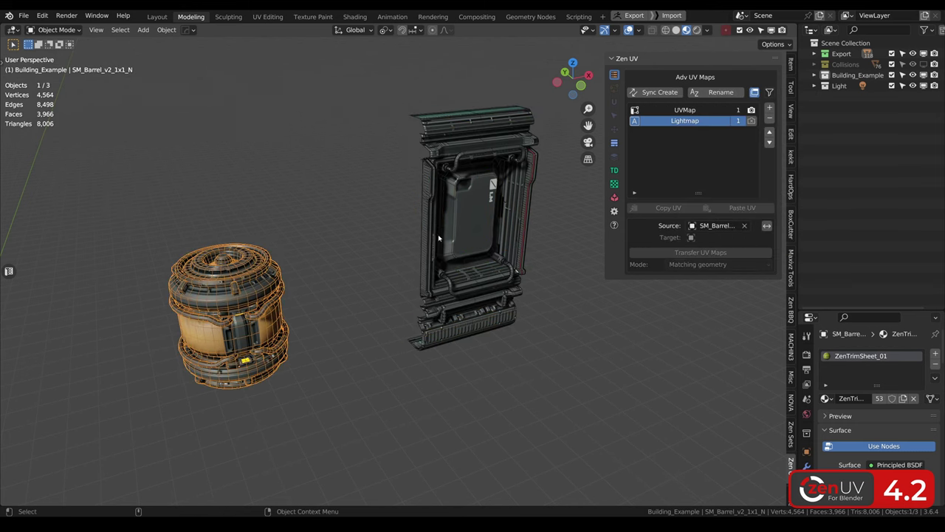
{"action": "left_click", "coordinate": [439, 235]}
{"action": "left_click", "coordinate": [233, 299]}
{"action": "left_click", "coordinate": [471, 235], "text": "shift"}
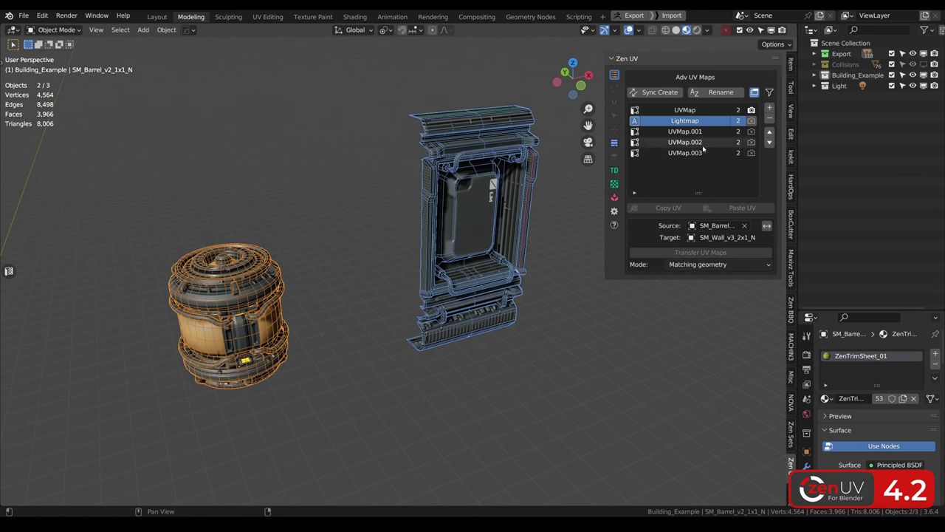
Batch-rename all UV maps on the barrel and wall using Generate Template Names, and check the names on the wall
{"action": "left_click", "coordinate": [723, 93]}
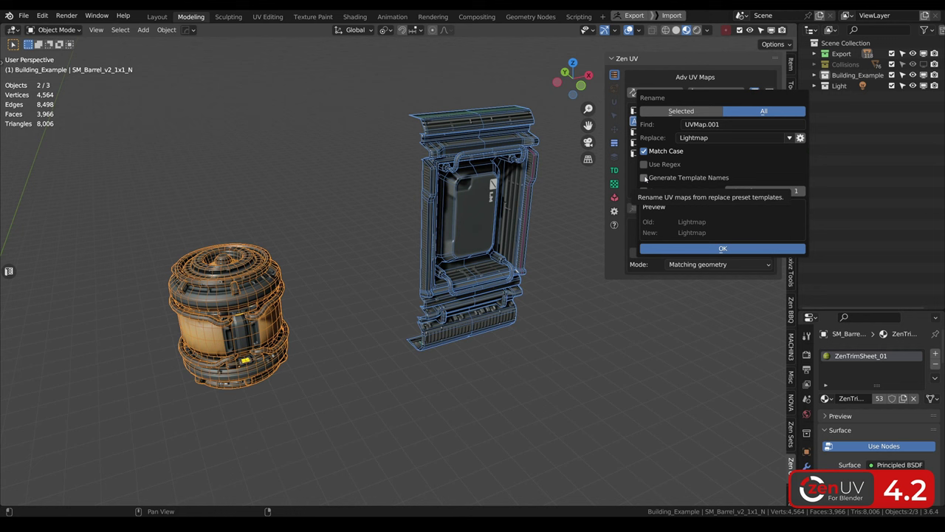
{"action": "left_click", "coordinate": [644, 179]}
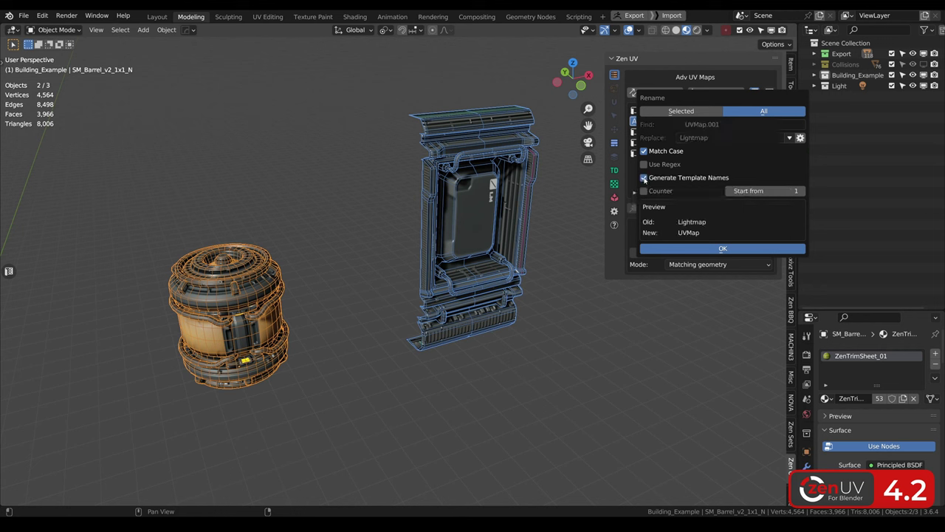
{"action": "left_click", "coordinate": [801, 138]}
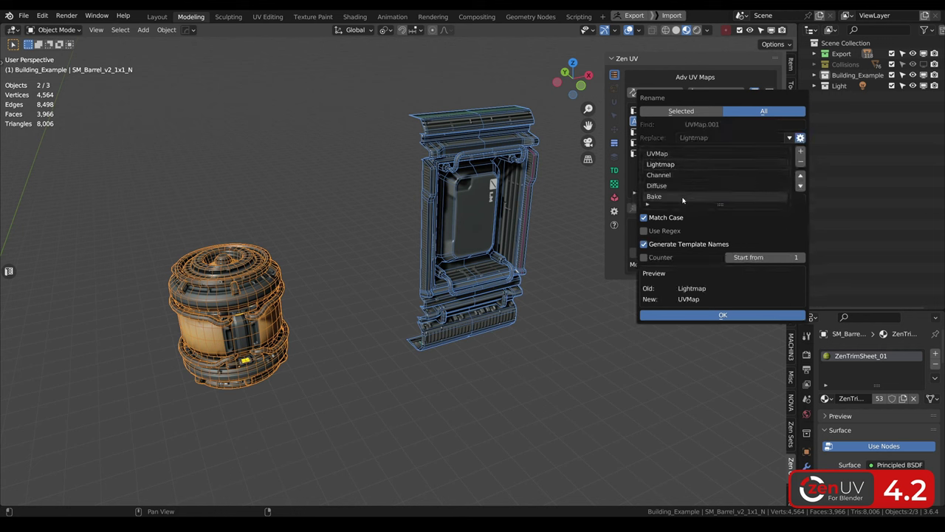
{"action": "left_click", "coordinate": [723, 315]}
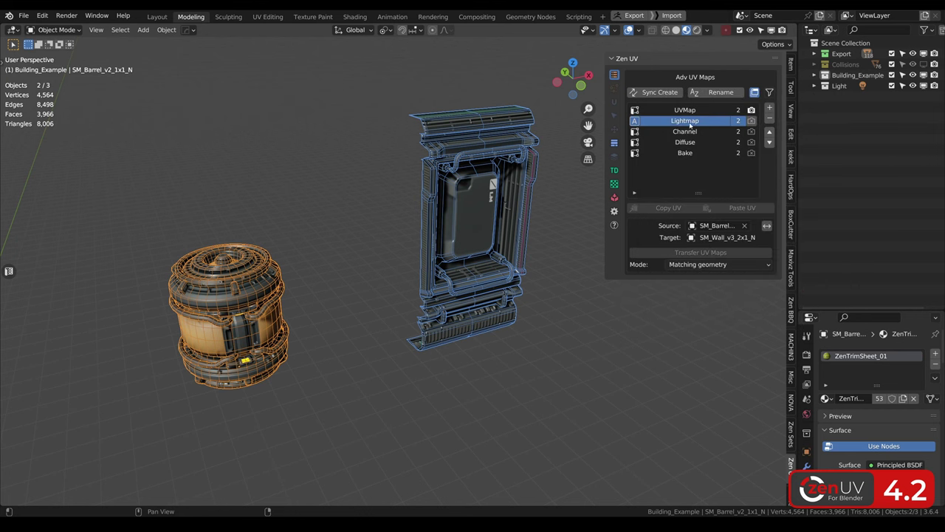
{"action": "left_click", "coordinate": [469, 222]}
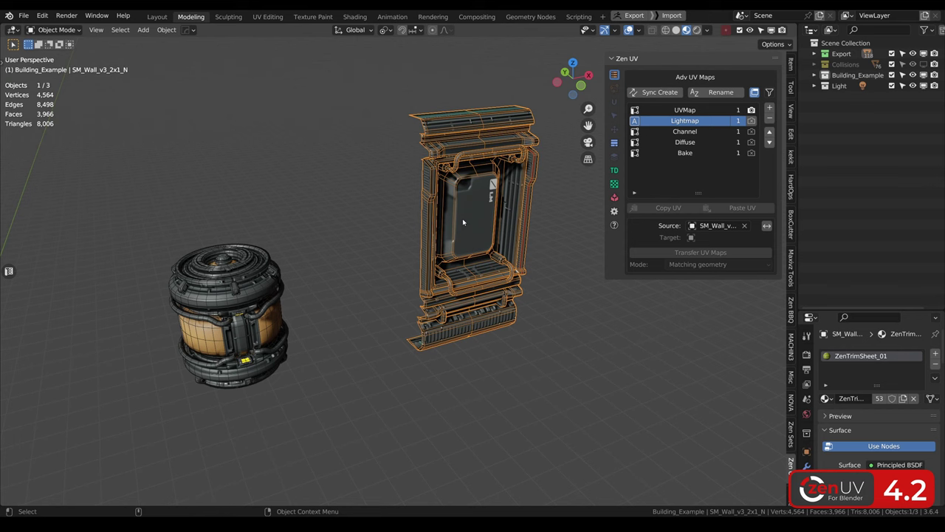
{"action": "left_click", "coordinate": [280, 319], "text": "shift"}
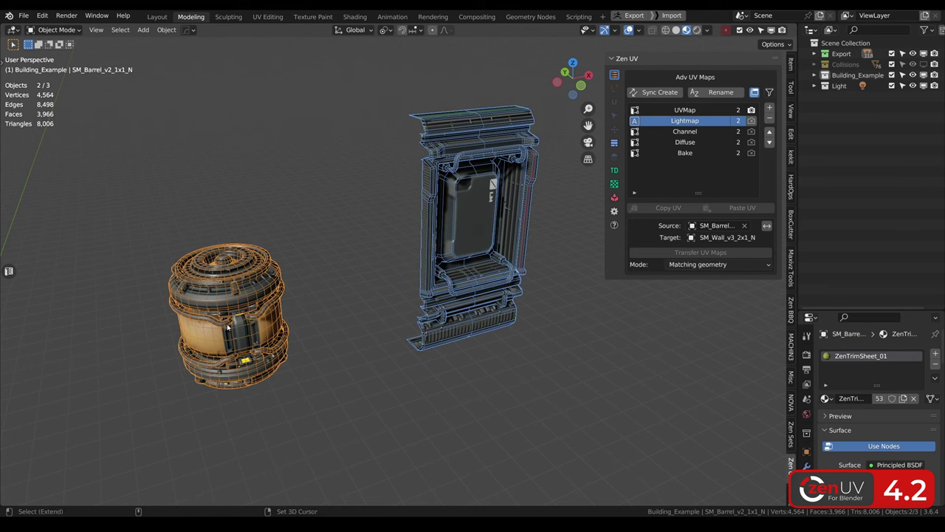
Move the wall's Lightmap UV map down three places in the UV map order, and select the barrel
{"action": "left_click", "coordinate": [464, 219]}
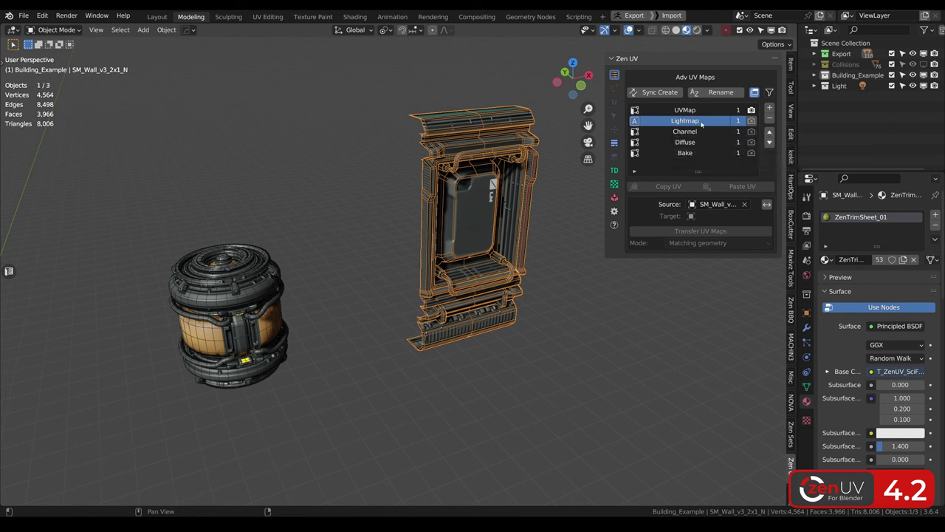
{"action": "left_click", "coordinate": [770, 142]}
{"action": "left_click", "coordinate": [770, 143]}
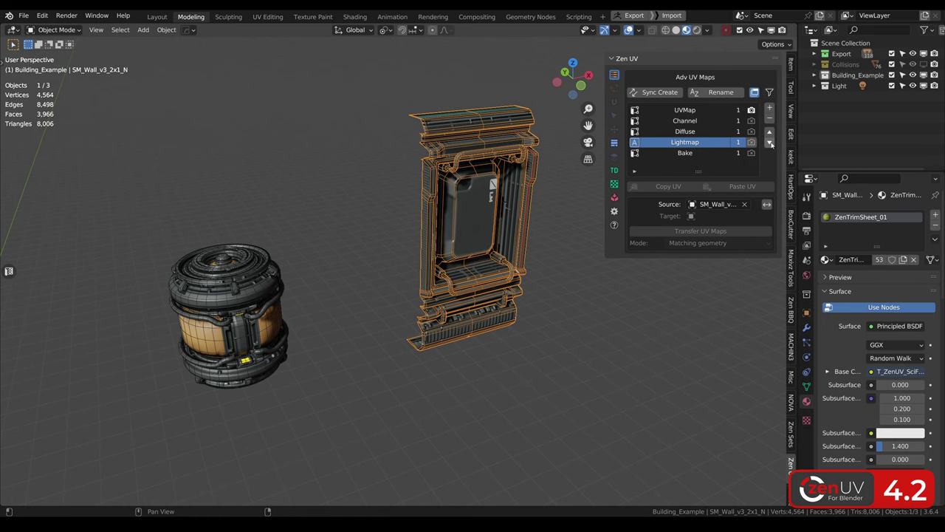
{"action": "left_click", "coordinate": [770, 143]}
{"action": "left_click", "coordinate": [260, 273]}
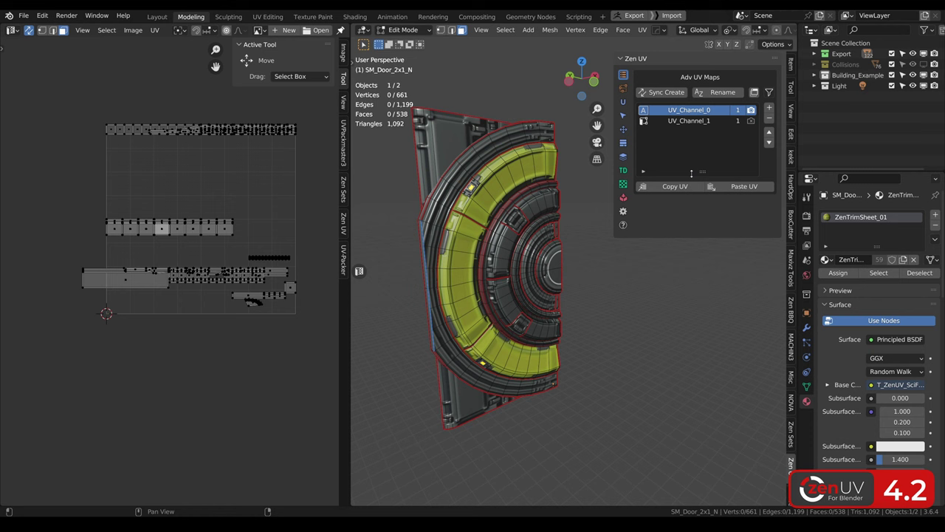
Copy the UVs of the door's yellow ring segments from UV_Channel_1, paste them into UV_Channel_0, and reactivate UV_Channel_1
{"action": "left_click", "coordinate": [644, 121]}
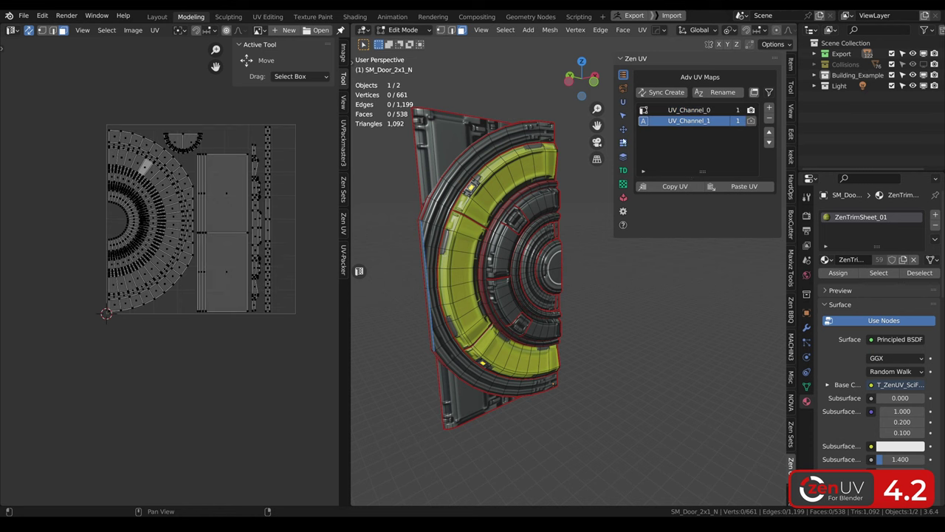
{"action": "double_click", "coordinate": [484, 192]}
{"action": "double_click", "coordinate": [469, 262], "text": "shift"}
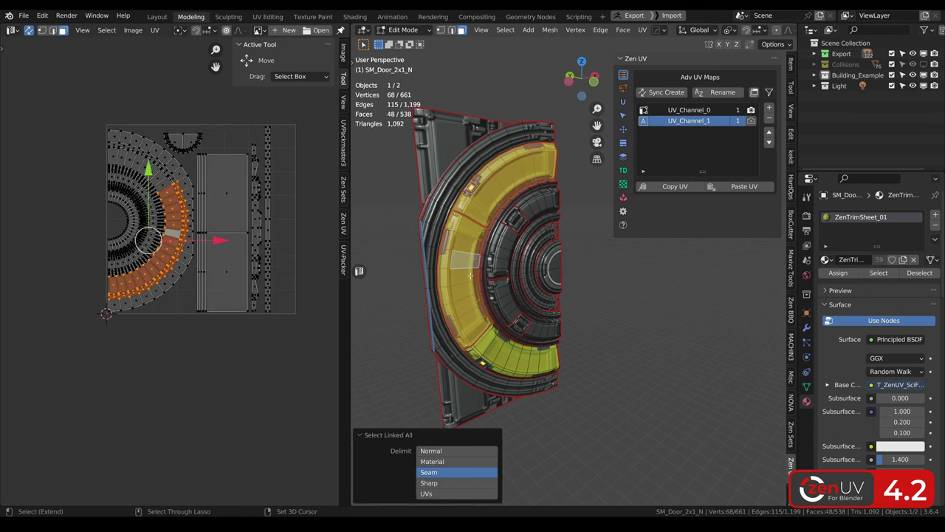
{"action": "left_click", "coordinate": [505, 358], "text": "shift"}
{"action": "key", "text": "ctrl+l"}
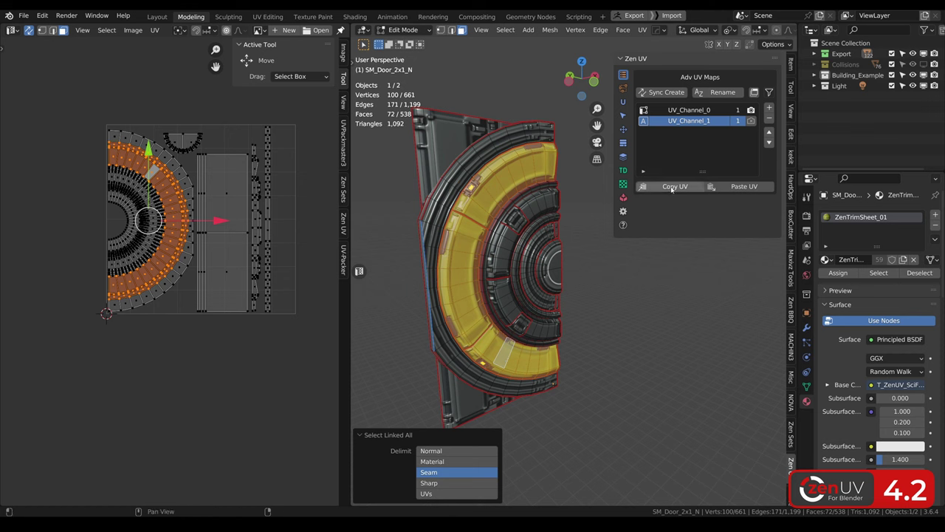
{"action": "left_click", "coordinate": [671, 187]}
{"action": "left_click", "coordinate": [687, 110]}
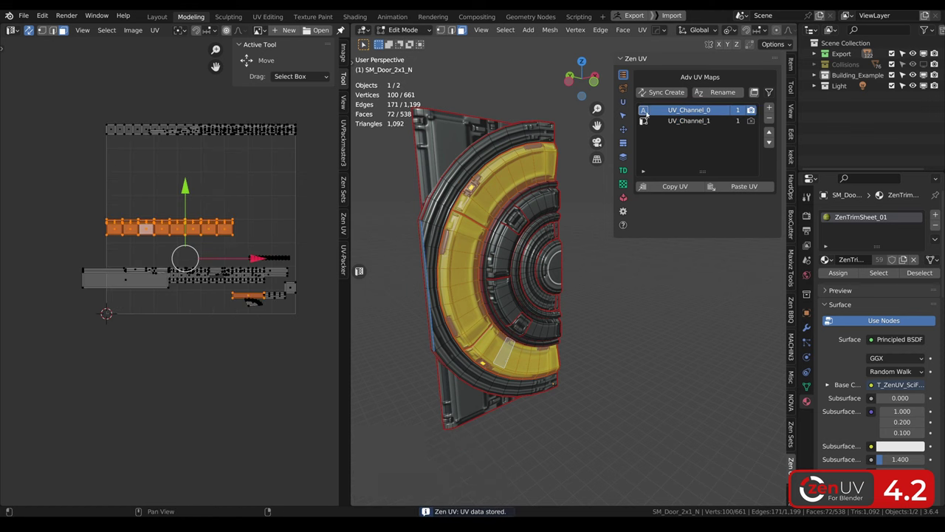
{"action": "left_click", "coordinate": [731, 186]}
{"action": "left_click", "coordinate": [643, 122]}
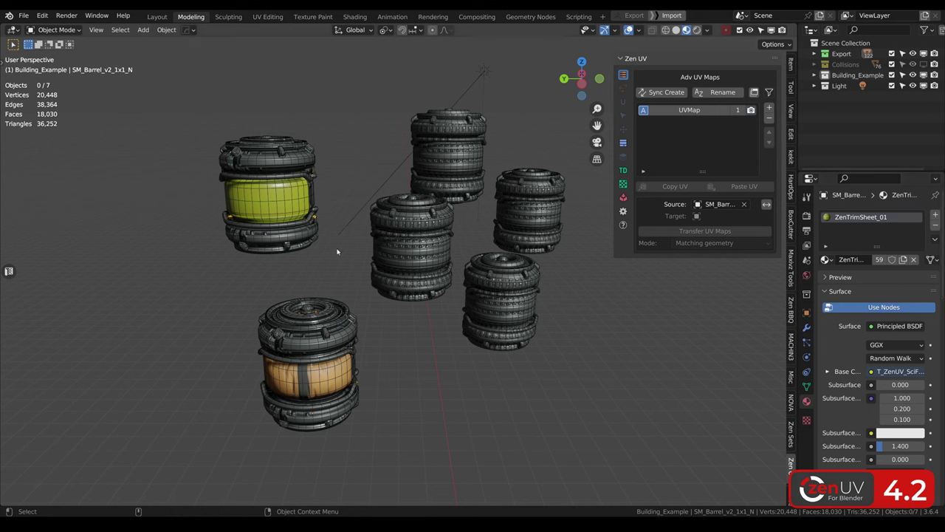
Select the green and orange barrels, transfer the orange barrel's UV maps to the green one with Matching geometry, and undo the transfer
{"action": "left_click", "coordinate": [290, 199]}
{"action": "left_click", "coordinate": [319, 334], "text": "shift"}
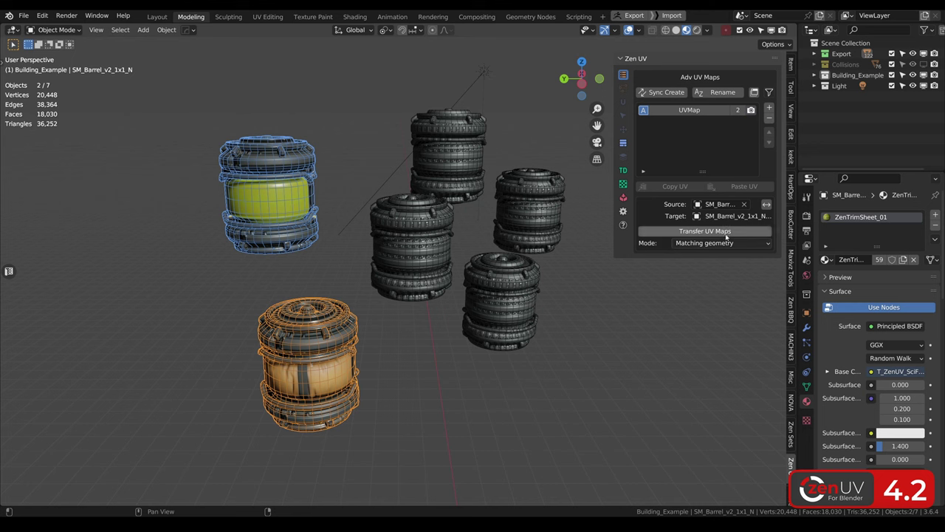
{"action": "left_click", "coordinate": [721, 234]}
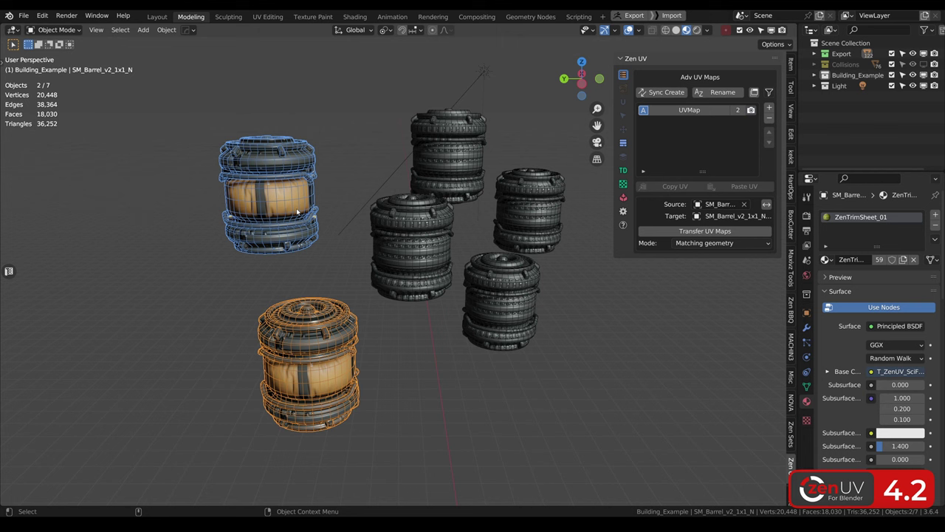
{"action": "key", "text": "ctrl+z"}
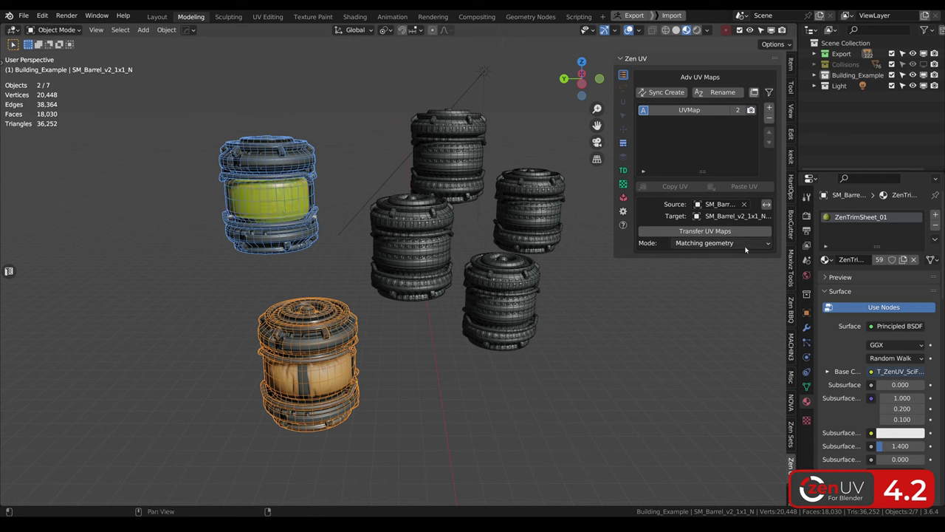
Swap source and target and transfer the UV maps from the green barrel to the orange barrel
{"action": "left_click", "coordinate": [769, 207]}
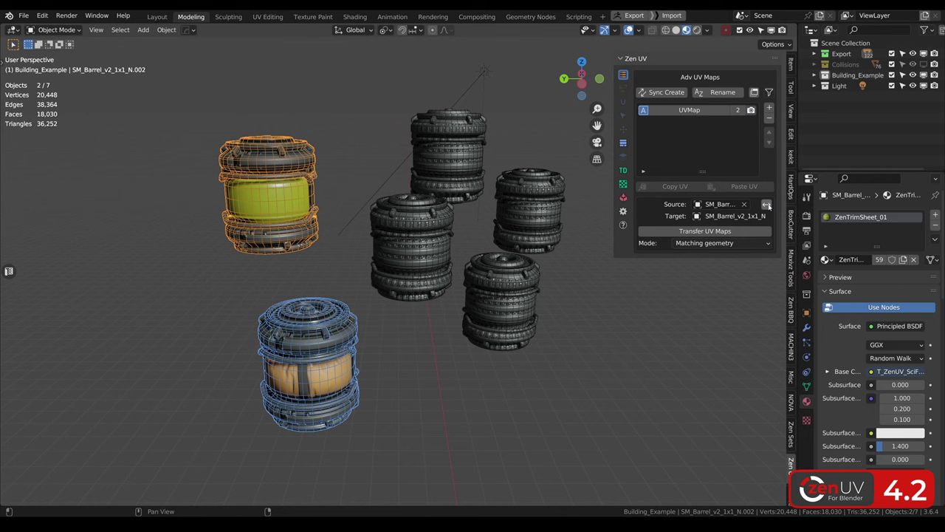
{"action": "left_click", "coordinate": [716, 231]}
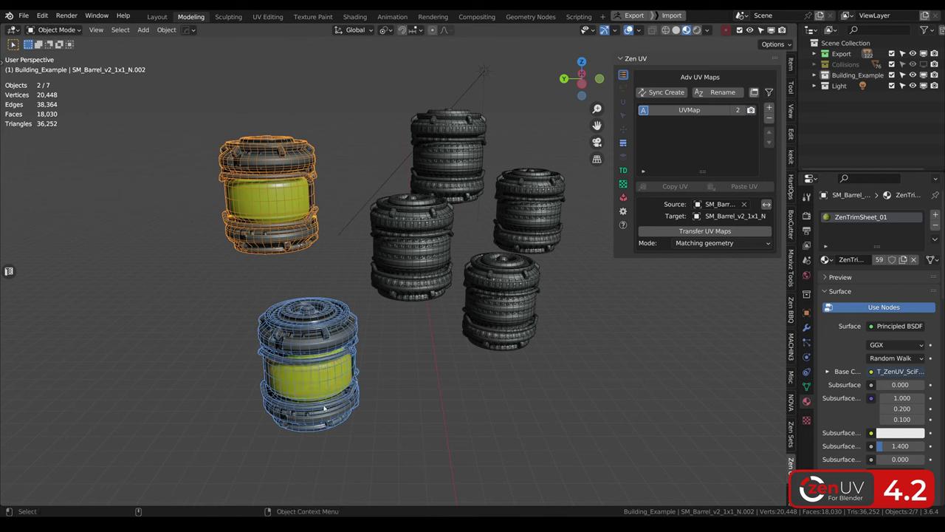
Add the four dark barrels to the selection, transfer the UV maps from the last selected one to the rest, and undo the transfer
{"action": "left_click", "coordinate": [411, 247], "text": "shift"}
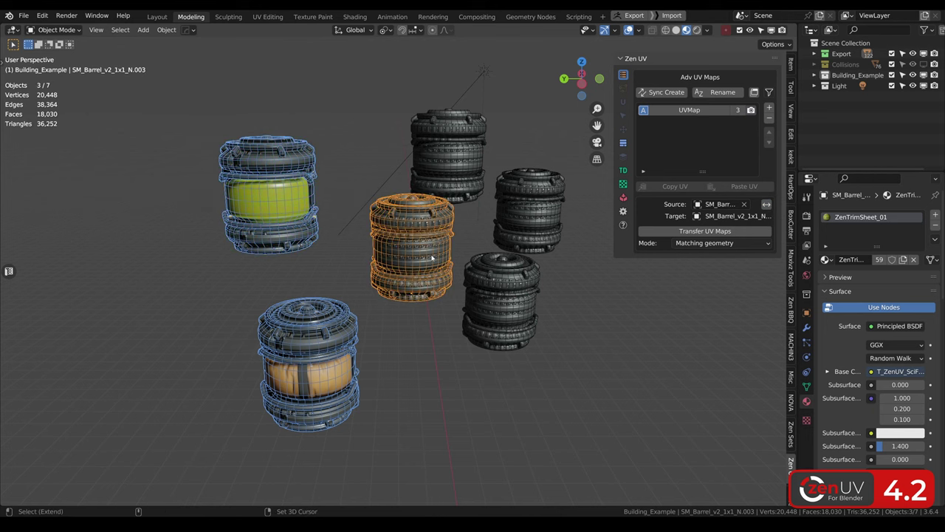
{"action": "left_click", "coordinate": [501, 299], "text": "shift"}
{"action": "left_click", "coordinate": [448, 156], "text": "shift"}
{"action": "left_click", "coordinate": [522, 207], "text": "shift"}
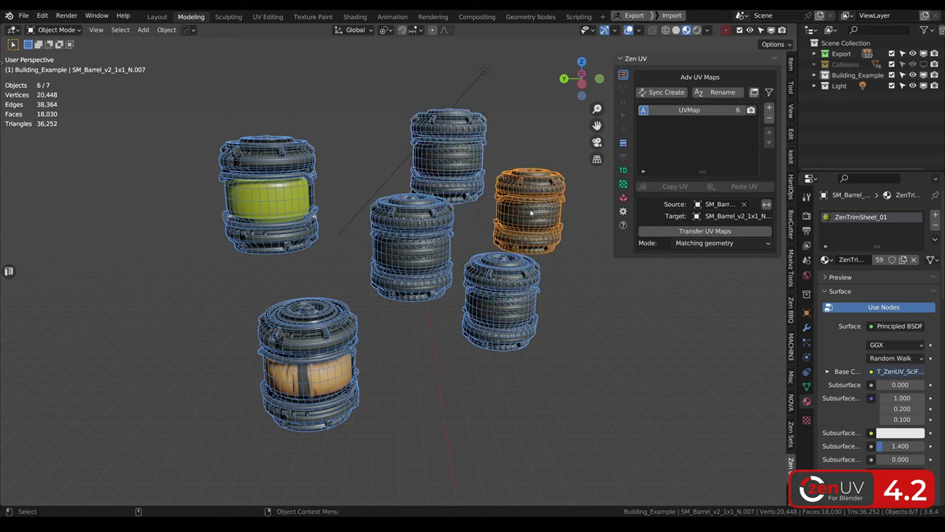
{"action": "left_click", "coordinate": [706, 232]}
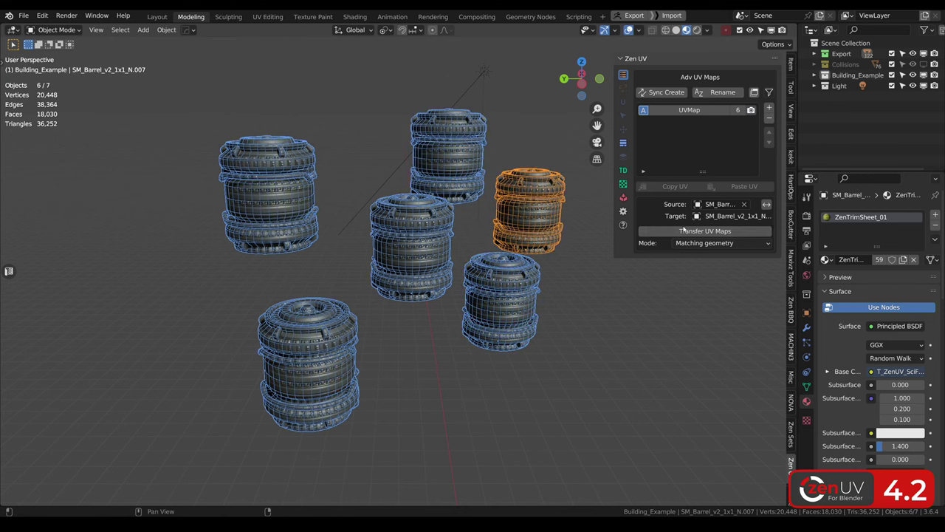
{"action": "key", "text": "ctrl+z"}
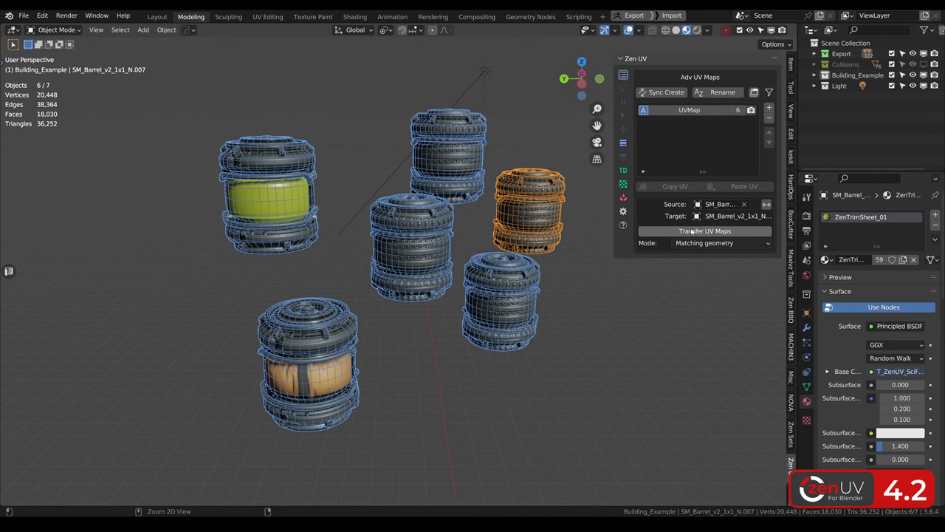
Clear the transfer source, sample the orange barrel as the new source, and transfer its UV maps to the other selected barrels
{"action": "left_click", "coordinate": [744, 204]}
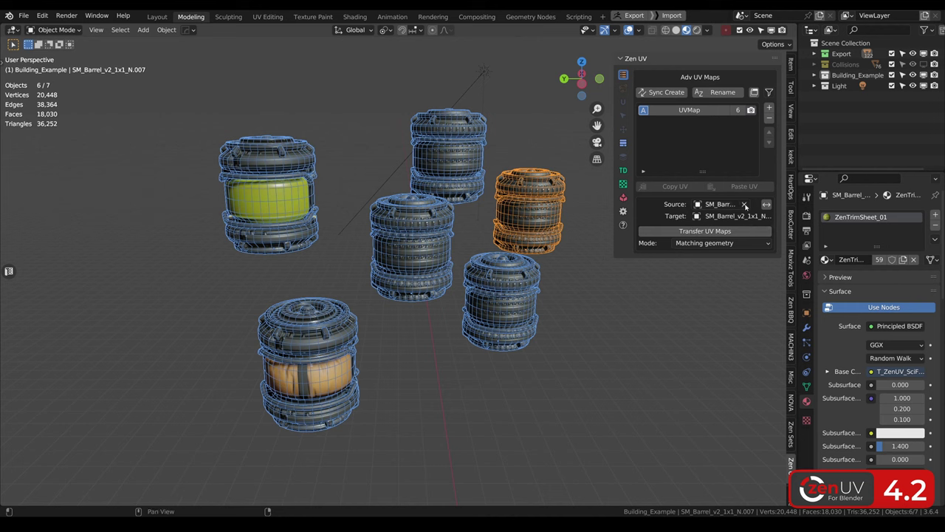
{"action": "left_click", "coordinate": [746, 204]}
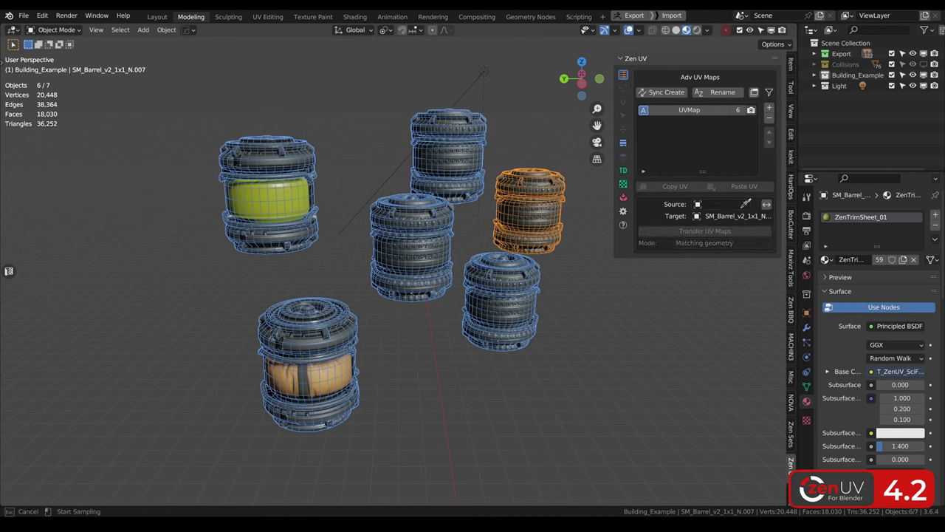
{"action": "left_click", "coordinate": [305, 369]}
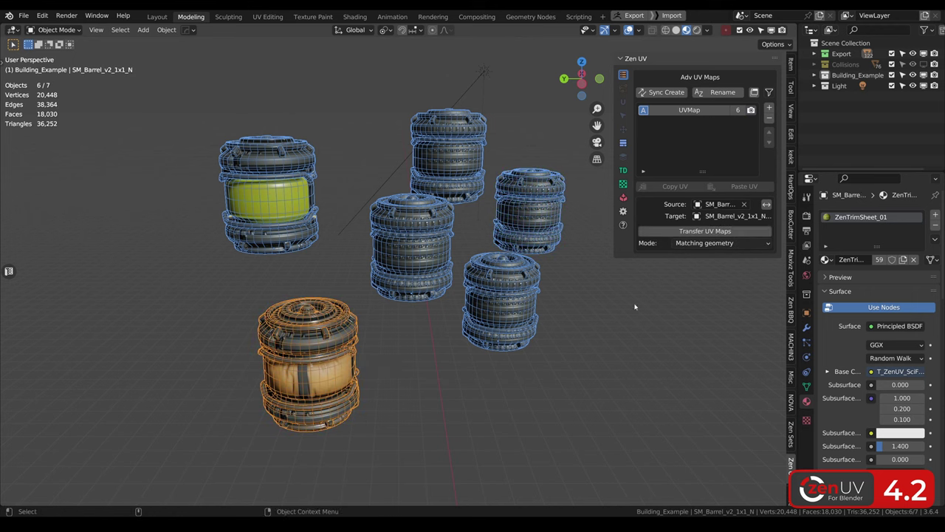
{"action": "left_click", "coordinate": [715, 231]}
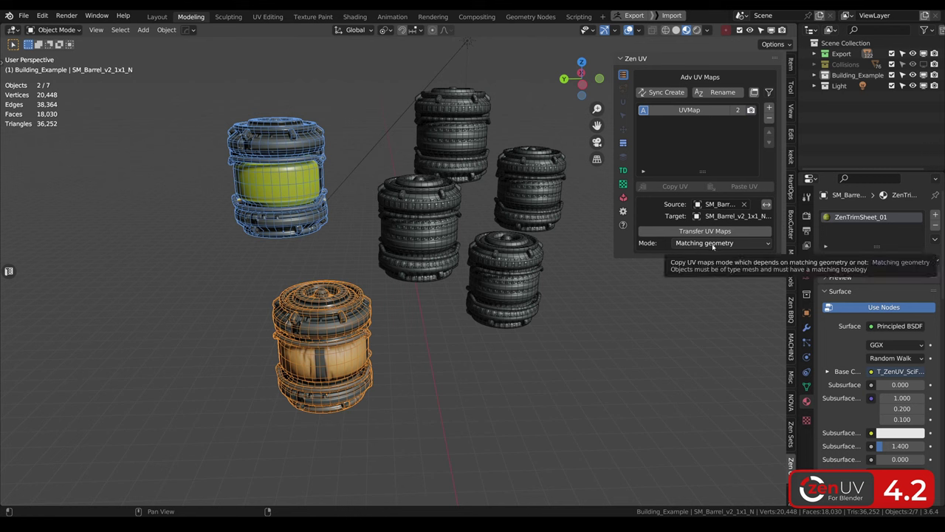
Transfer the UV maps between the green and orange barrels in Advanced mode, and undo the transfer
{"action": "left_click", "coordinate": [713, 245]}
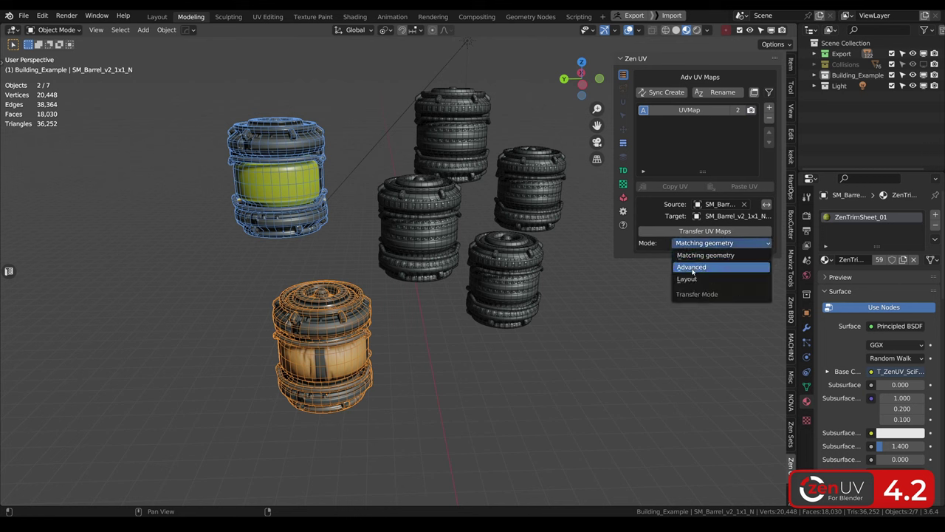
{"action": "left_click", "coordinate": [692, 267]}
{"action": "left_click", "coordinate": [689, 232]}
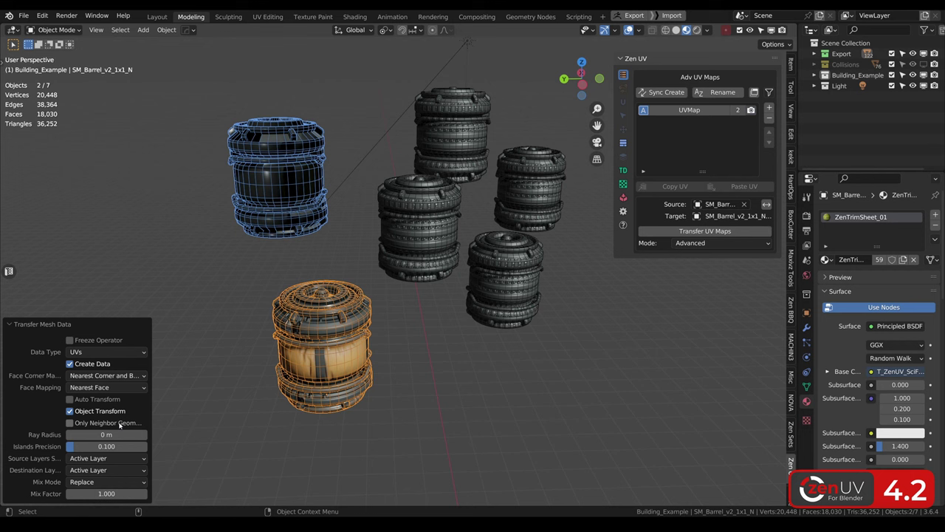
{"action": "key", "text": "ctrl+z"}
Transfer the UV maps between the green and orange barrels in Layout mode
{"action": "left_click", "coordinate": [687, 243]}
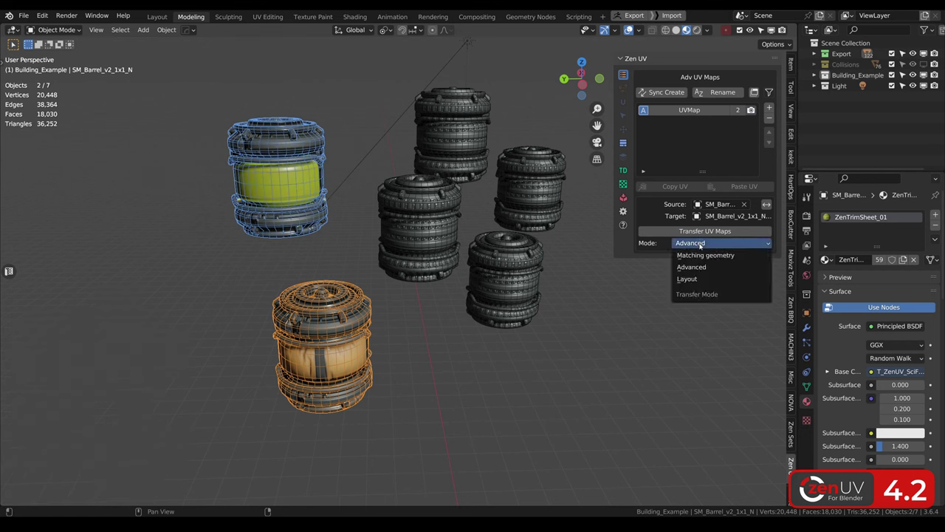
{"action": "left_click", "coordinate": [686, 281]}
{"action": "left_click", "coordinate": [705, 231]}
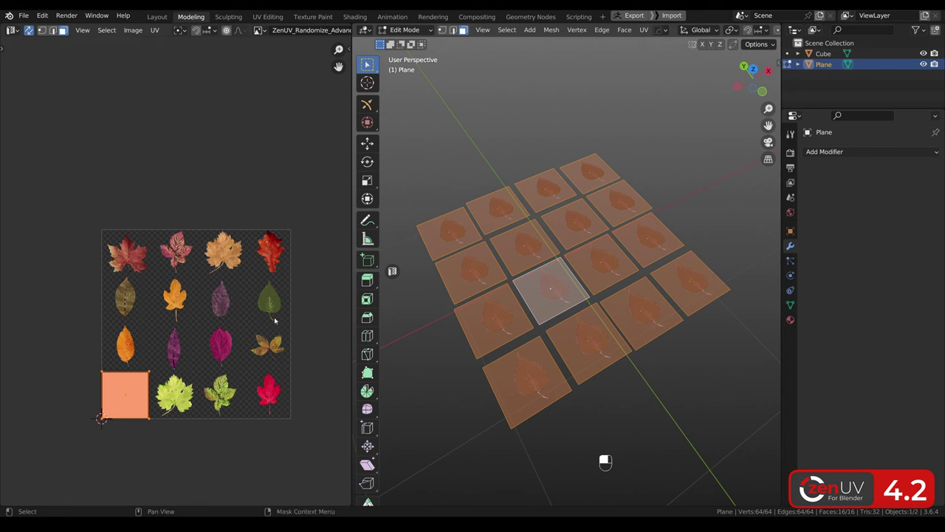
Randomize the UV islands of the selected leaf planes with the Advanced options and a position limit of 1.00
{"action": "middle_click_drag", "start_coordinate": [500, 291], "coordinate": [515, 294], "text": "alt"}
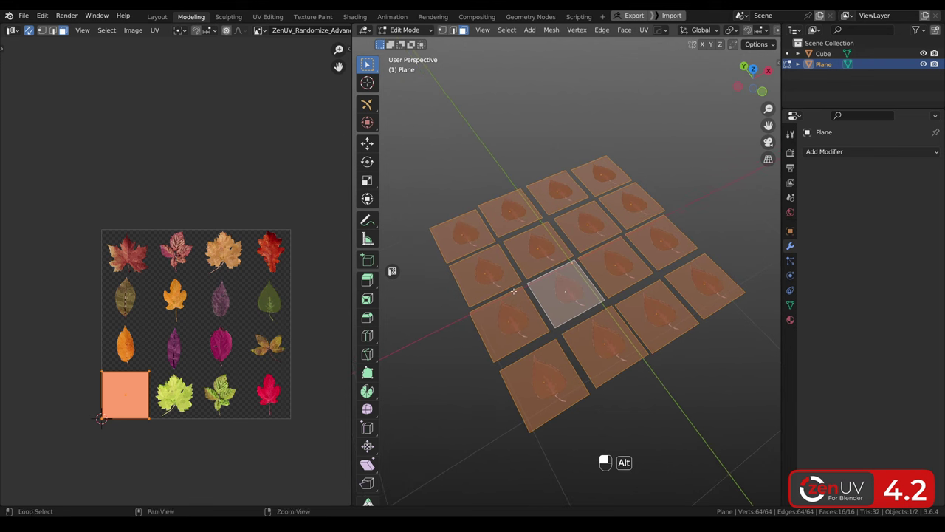
{"action": "key", "text": "shift+u"}
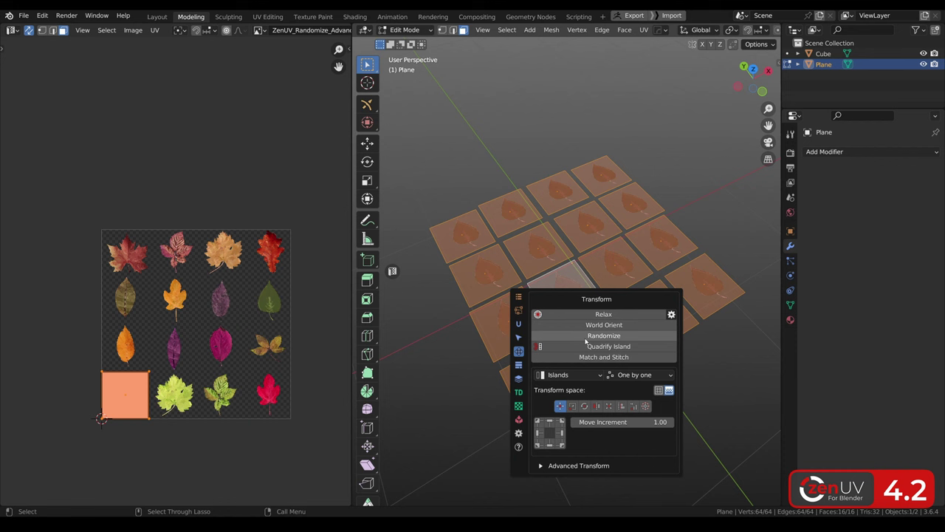
{"action": "left_click", "coordinate": [591, 336]}
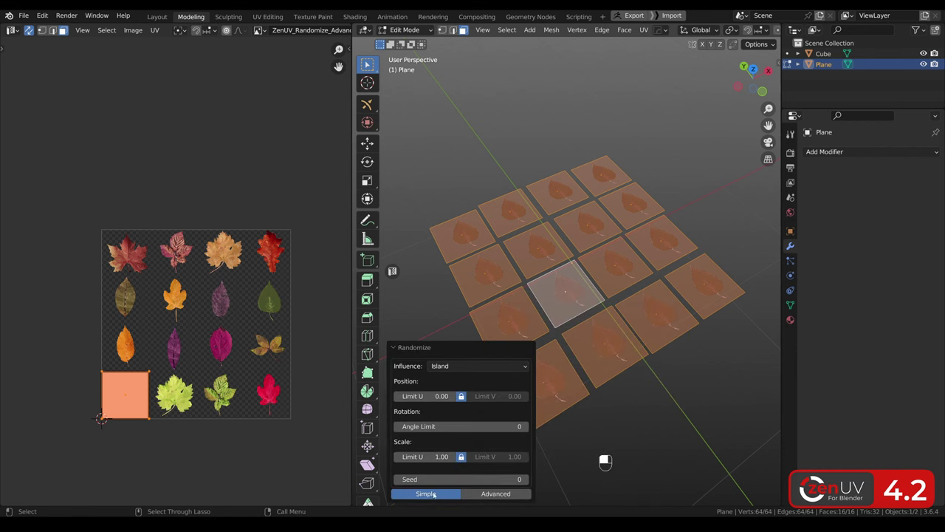
{"action": "left_click", "coordinate": [491, 493]}
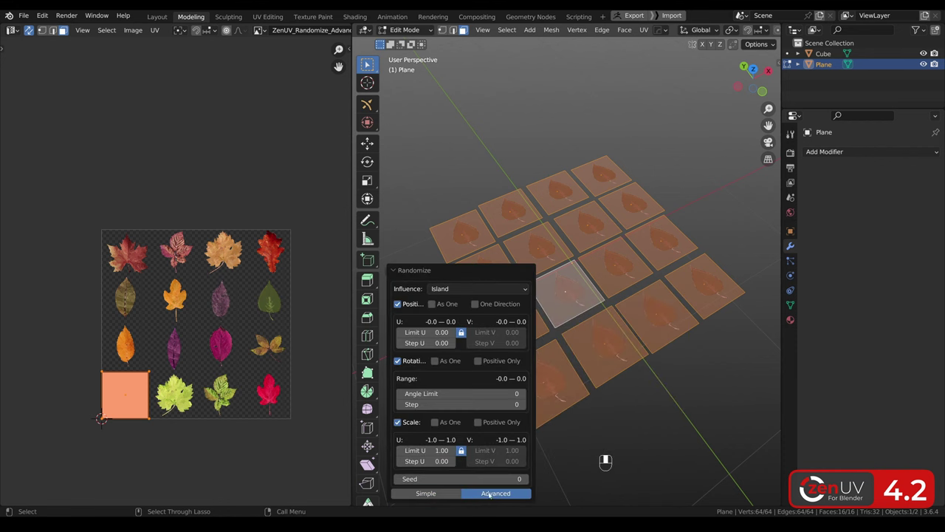
{"action": "left_click", "coordinate": [427, 333]}
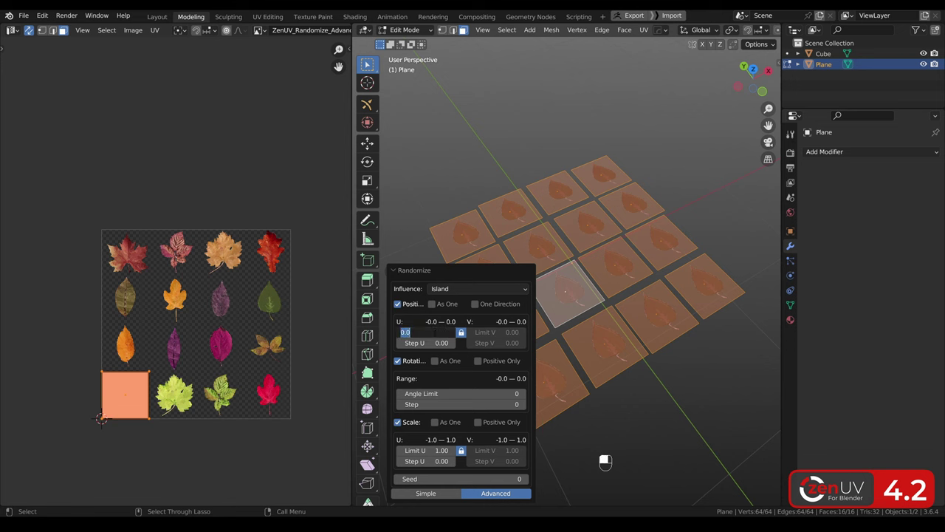
{"action": "type", "text": "1"}
{"action": "key", "text": "Return"}
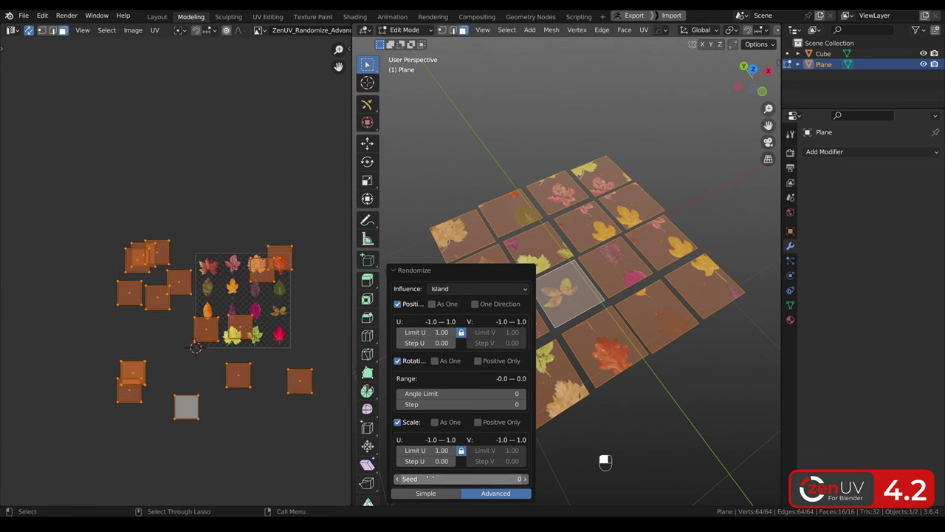
Set the randomize seed to 36 and restrict the position offset to One Direction
{"action": "mouse_move", "coordinate": [443, 479]}
{"action": "left_mouse_down"}
{"action": "mouse_move", "coordinate": [517, 478]}
{"action": "mouse_move", "coordinate": [451, 479]}
{"action": "left_mouse_up"}
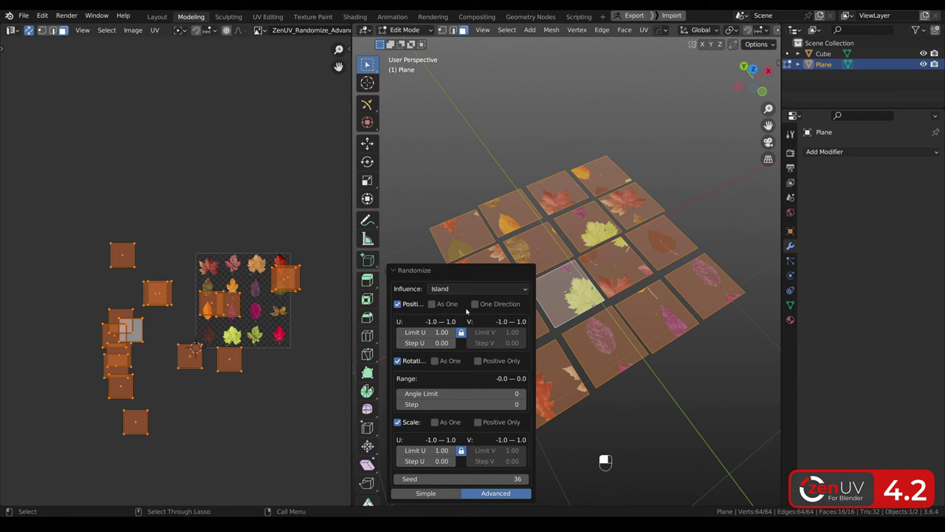
{"action": "left_click", "coordinate": [475, 303]}
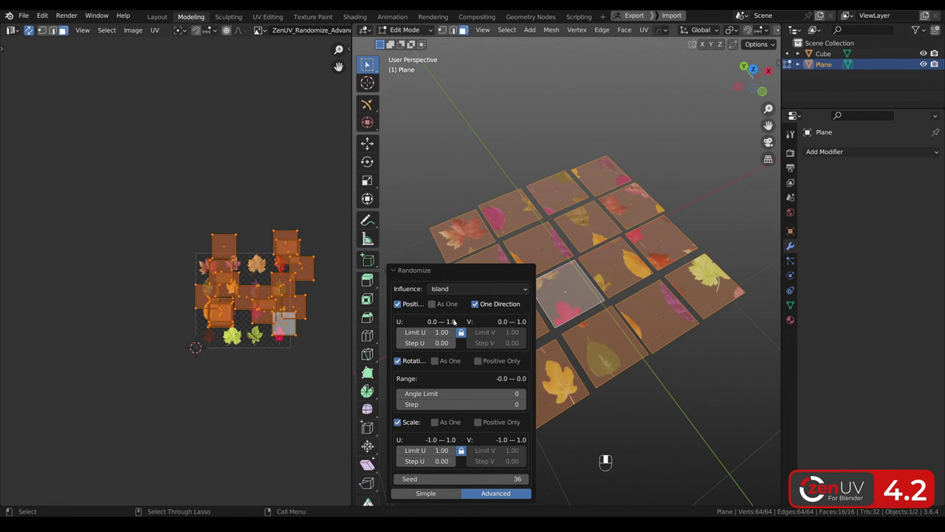
{"action": "scroll", "coordinate": [286, 312], "scroll_direction": "up", "scroll_amount": 4}
{"action": "middle_click_drag", "start_coordinate": [287, 313], "coordinate": [295, 335], "text": "alt"}
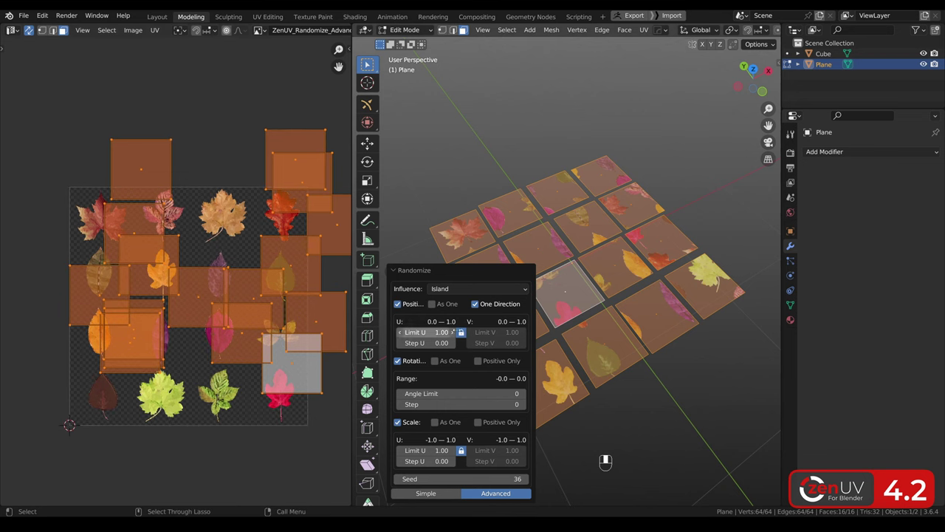
Set the position step to 0.25 and change the randomize seed to 202
{"action": "left_click", "coordinate": [430, 343]}
{"action": "type", "text": "0."}
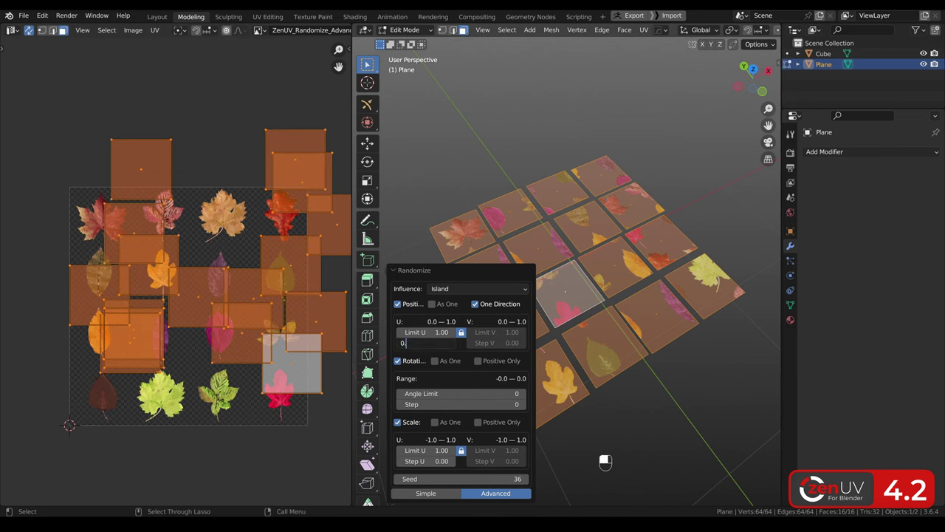
{"action": "type", "text": "25"}
{"action": "key", "text": "Return"}
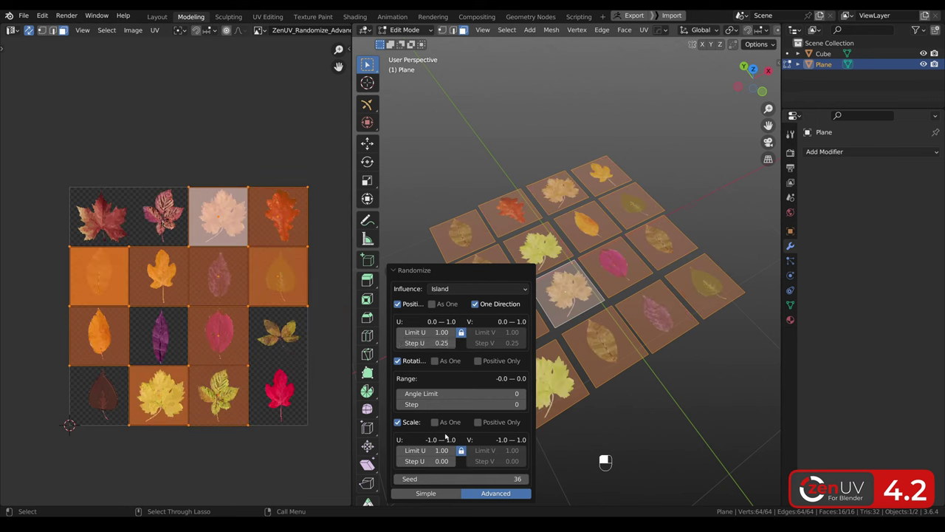
{"action": "left_click_drag", "start_coordinate": [460, 478], "coordinate": [565, 478]}
{"action": "left_click_drag", "start_coordinate": [428, 479], "coordinate": [487, 479]}
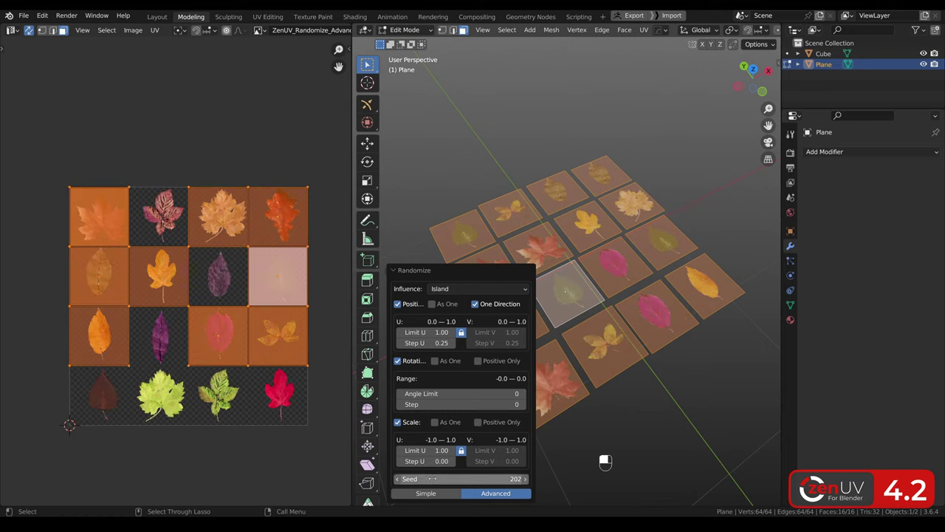
Set the rotation's angle limit to 180 and its step to 90
{"action": "left_click", "coordinate": [417, 392]}
{"action": "type", "text": "1"}
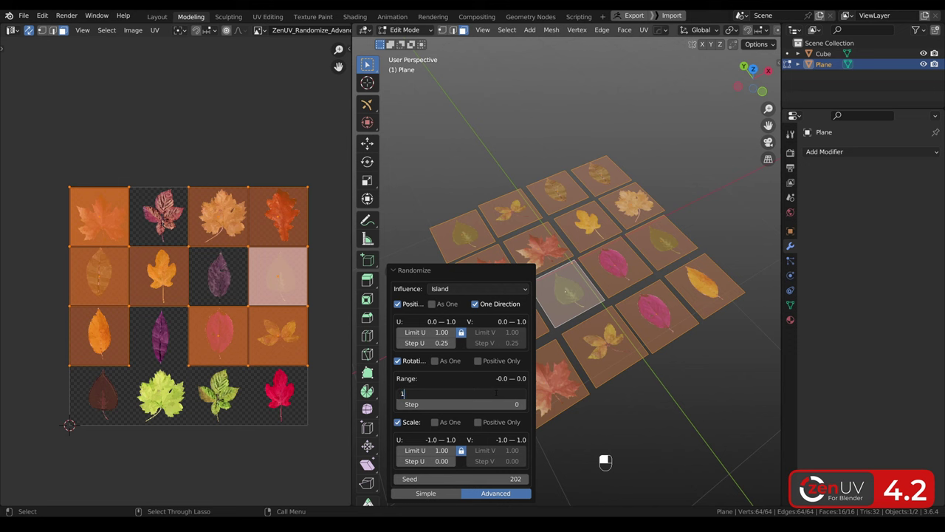
{"action": "type", "text": "90"}
{"action": "key", "text": "BackSpace"}
{"action": "key", "text": "BackSpace"}
{"action": "type", "text": "80"}
{"action": "key", "text": "Return"}
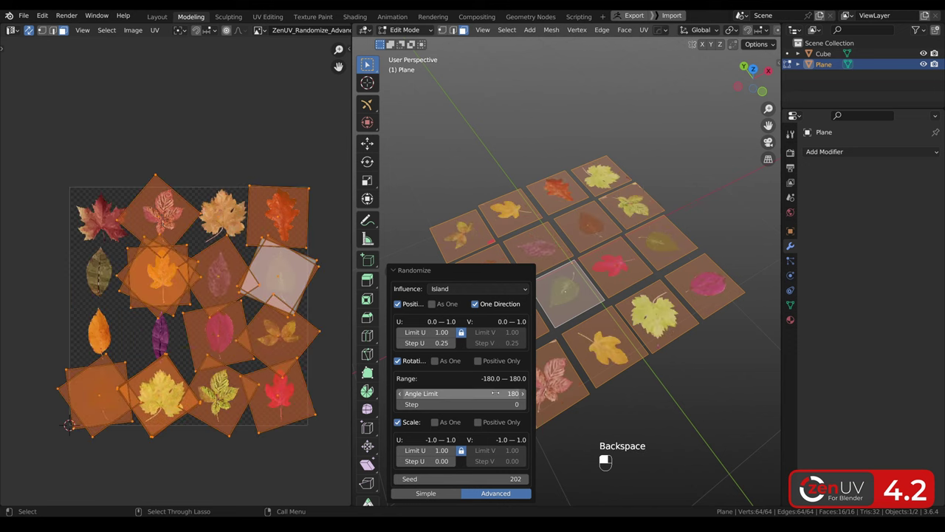
{"action": "left_click", "coordinate": [457, 404]}
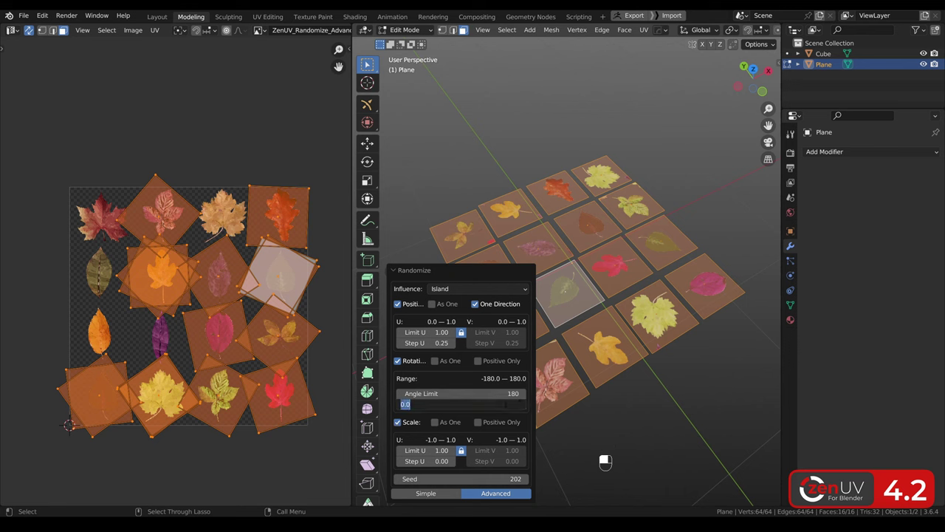
{"action": "type", "text": "90"}
{"action": "key", "text": "Return"}
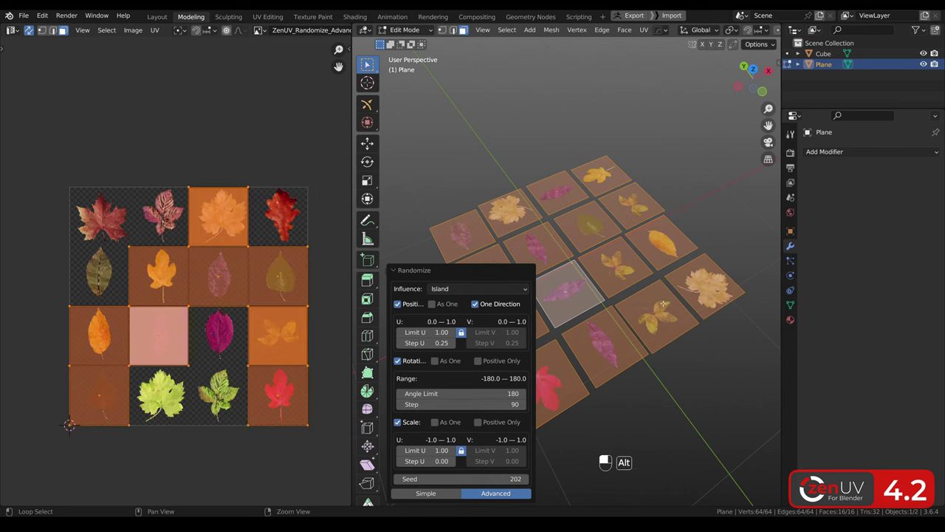
View the leaf planes from almost directly above and change the randomize seed to 267
{"action": "left_click_drag", "start_coordinate": [664, 243], "coordinate": [631, 300], "text": "alt"}
{"action": "middle_click_drag", "start_coordinate": [631, 300], "coordinate": [636, 324], "text": "alt"}
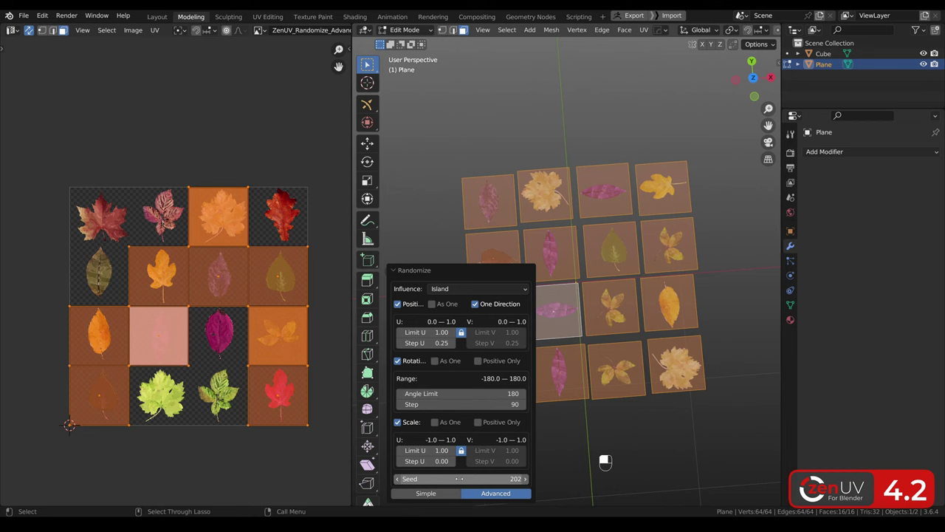
{"action": "left_click_drag", "start_coordinate": [462, 478], "coordinate": [509, 479]}
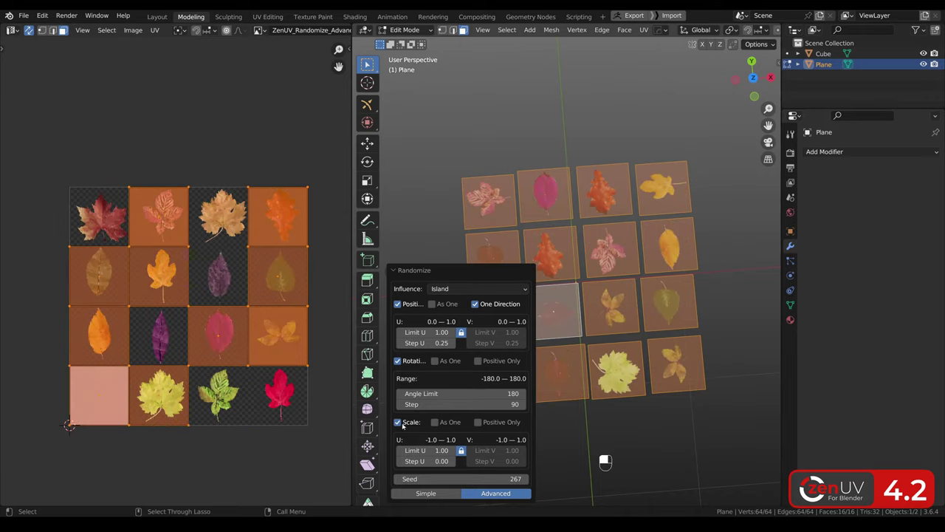
Switch rotation randomizing off and on again, and do the same for position randomizing
{"action": "left_click", "coordinate": [398, 361]}
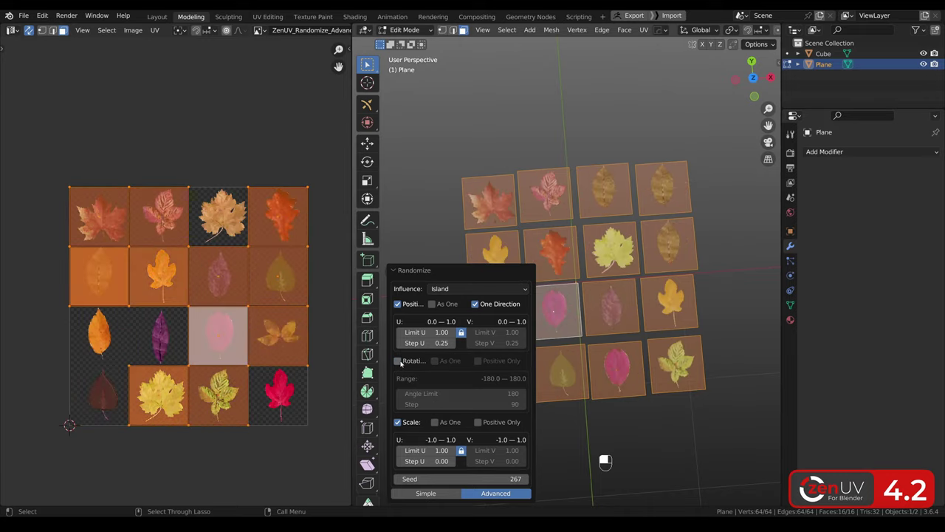
{"action": "left_click", "coordinate": [398, 361]}
{"action": "left_click", "coordinate": [398, 304]}
{"action": "left_click", "coordinate": [398, 304]}
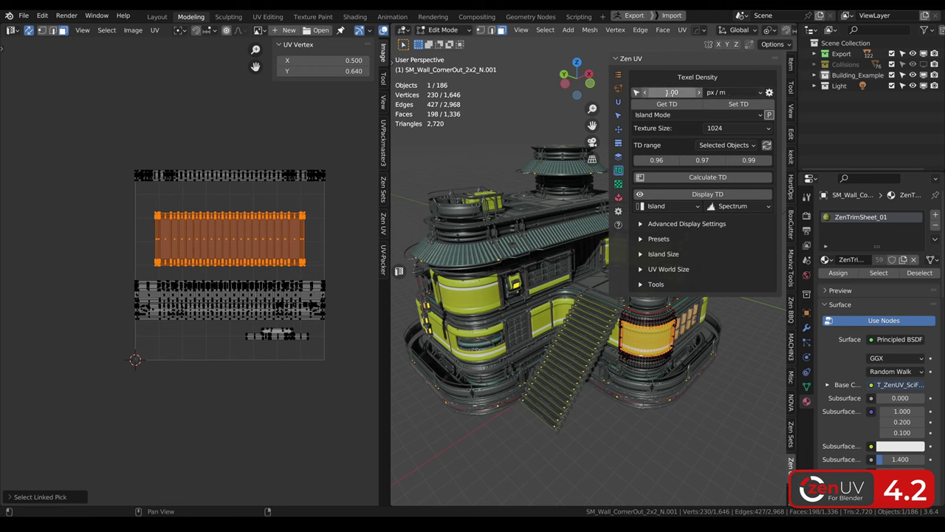
Set the texel density units to px / cm and the texture size to 512
{"action": "left_click", "coordinate": [672, 92]}
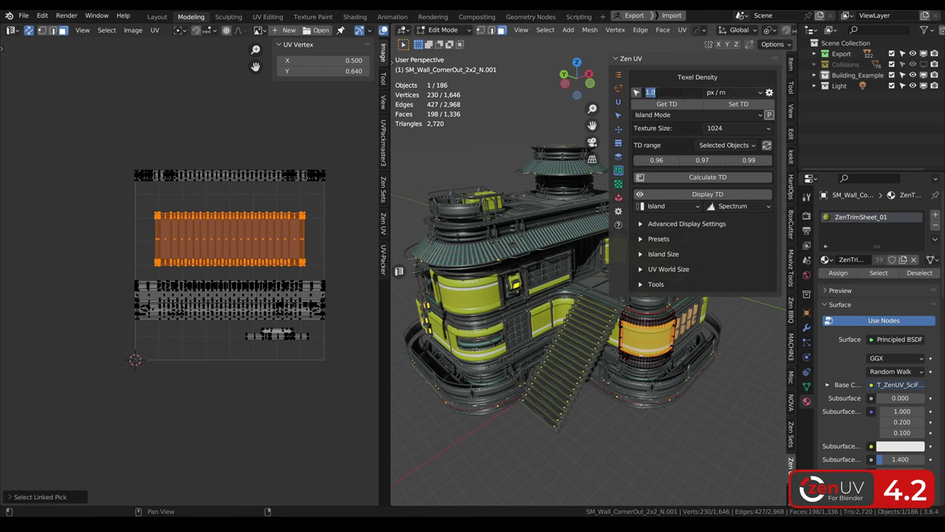
{"action": "left_click", "coordinate": [731, 92]}
{"action": "left_click", "coordinate": [728, 129]}
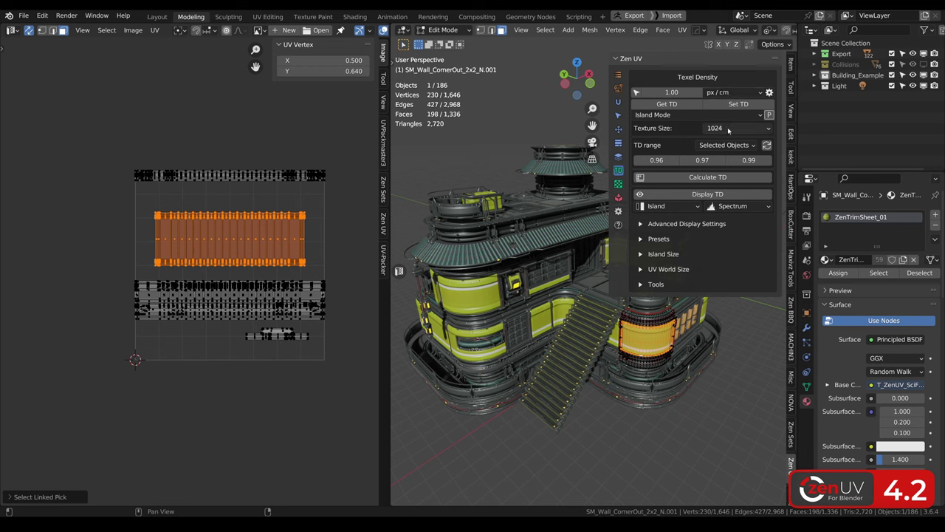
{"action": "left_click", "coordinate": [728, 129]}
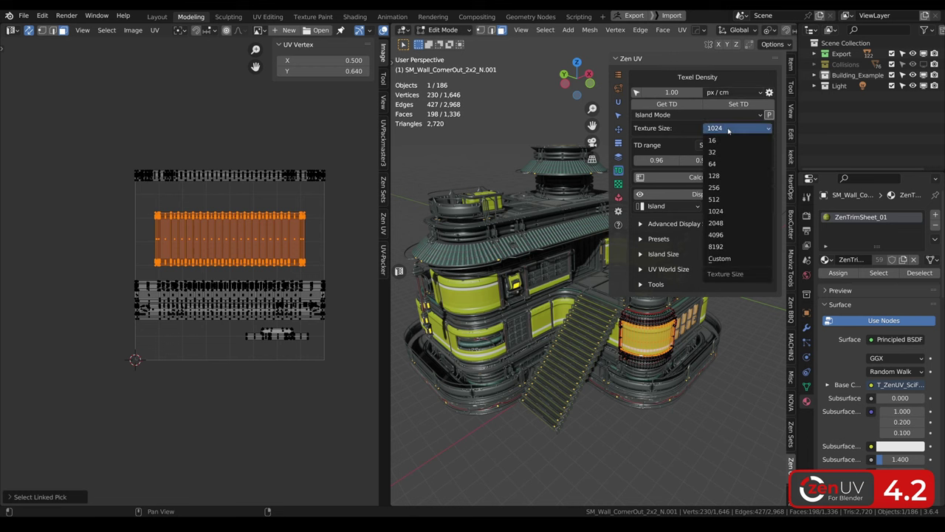
{"action": "left_click", "coordinate": [715, 200]}
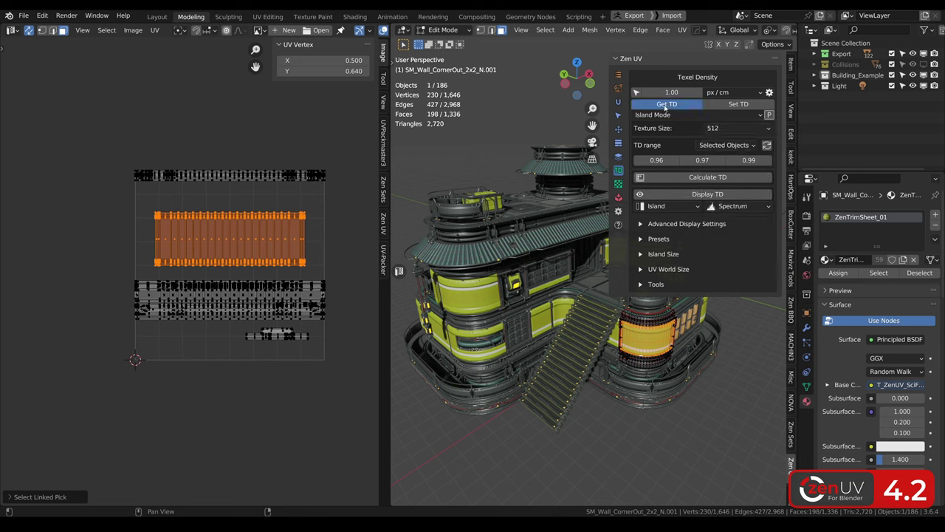
Get the texel density of the selected wall island and set the density value to 3.00 px / cm
{"action": "left_click", "coordinate": [665, 107]}
{"action": "left_click", "coordinate": [653, 93]}
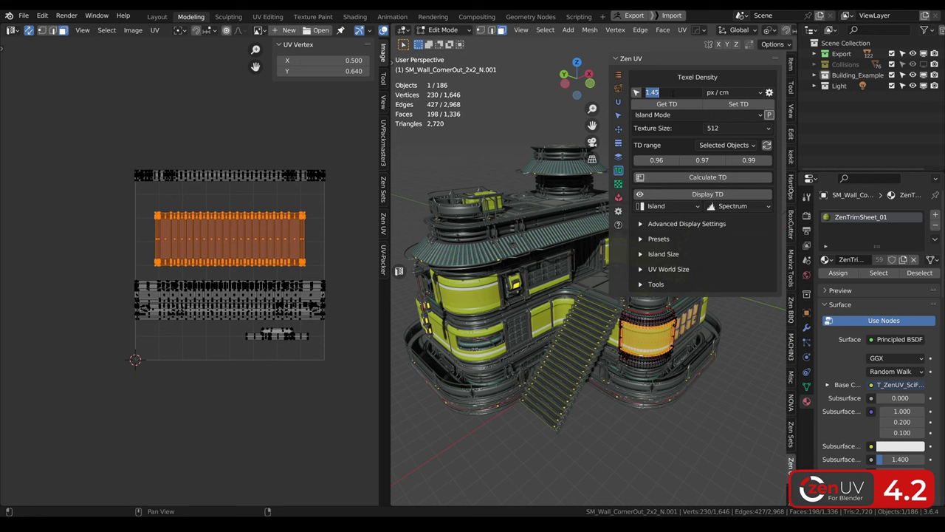
{"action": "type", "text": "3"}
{"action": "key", "text": "Return"}
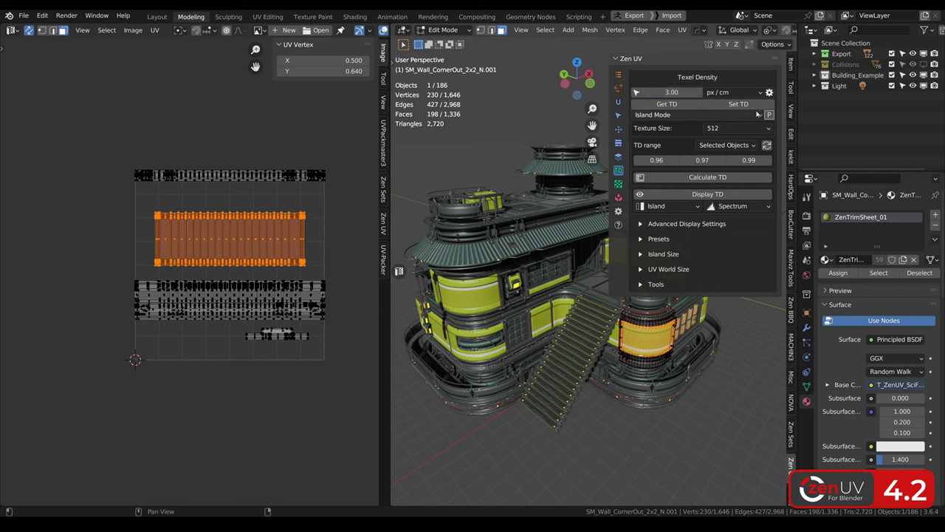
Show the texel density pivot options, apply the density to the selected island from the centre pivot, and undo it
{"action": "left_click", "coordinate": [768, 115]}
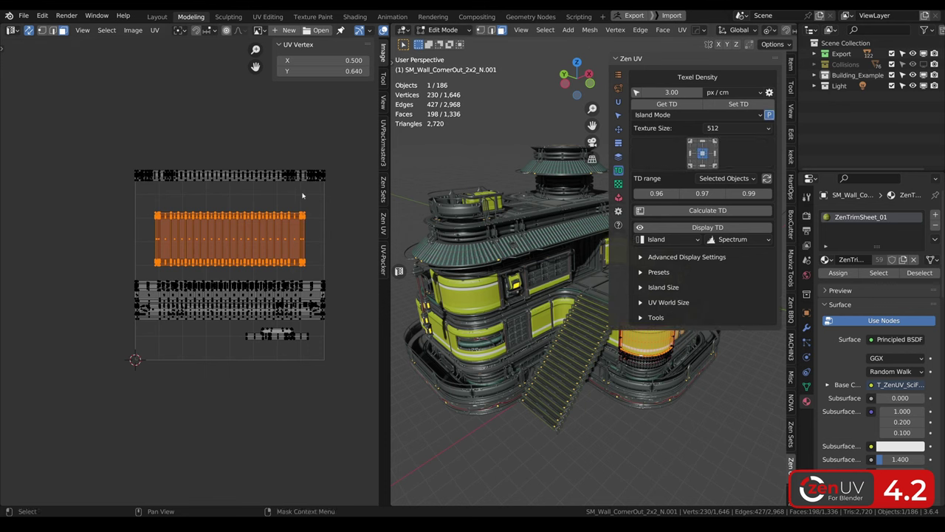
{"action": "scroll", "coordinate": [365, 187], "scroll_direction": "down", "scroll_amount": 2}
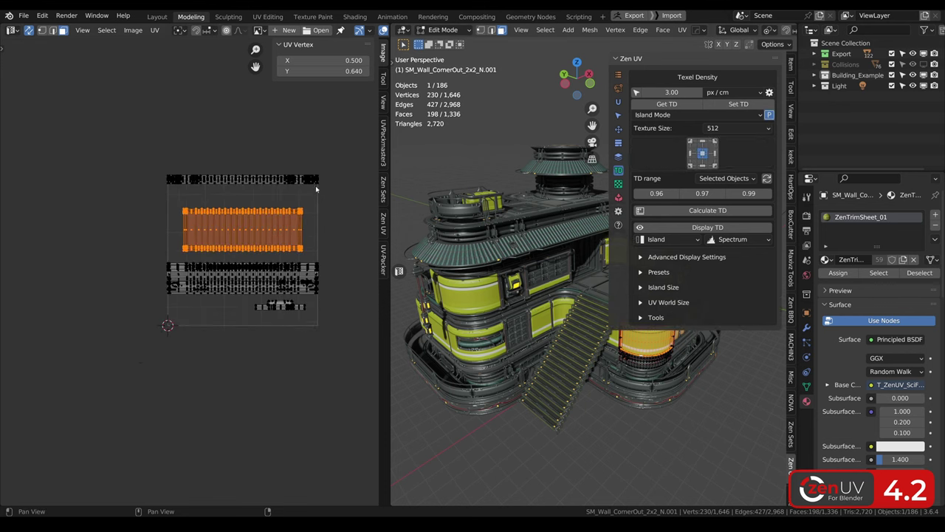
{"action": "left_click", "coordinate": [739, 104]}
{"action": "key", "text": "ctrl+z"}
Apply the texel density to the island from the top-left and top-right pivots, undoing each result
{"action": "left_click", "coordinate": [693, 143]}
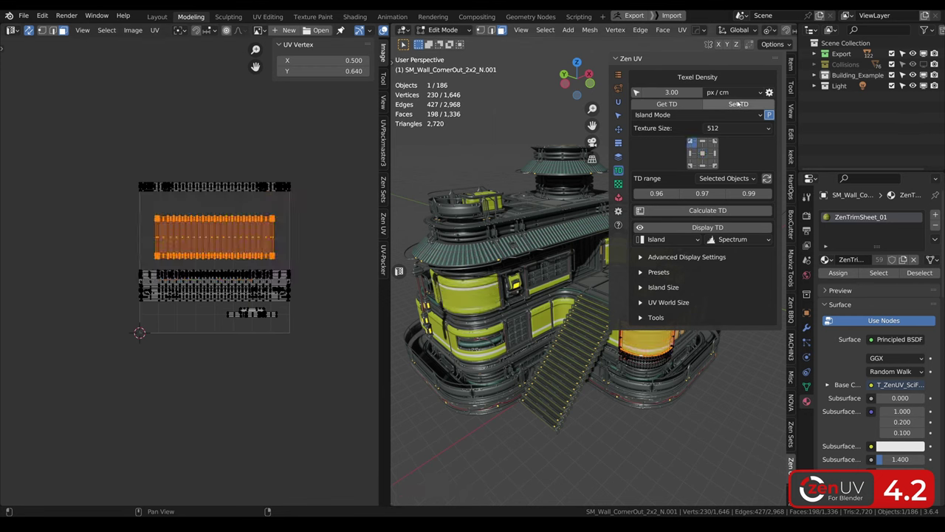
{"action": "left_click", "coordinate": [738, 105]}
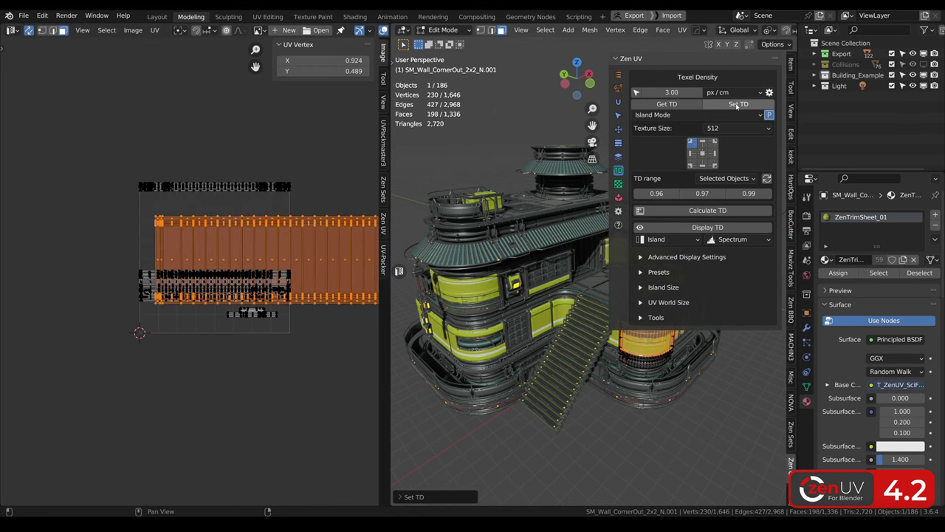
{"action": "left_click", "coordinate": [713, 142]}
{"action": "left_click", "coordinate": [739, 105]}
{"action": "key", "text": "ctrl+z"}
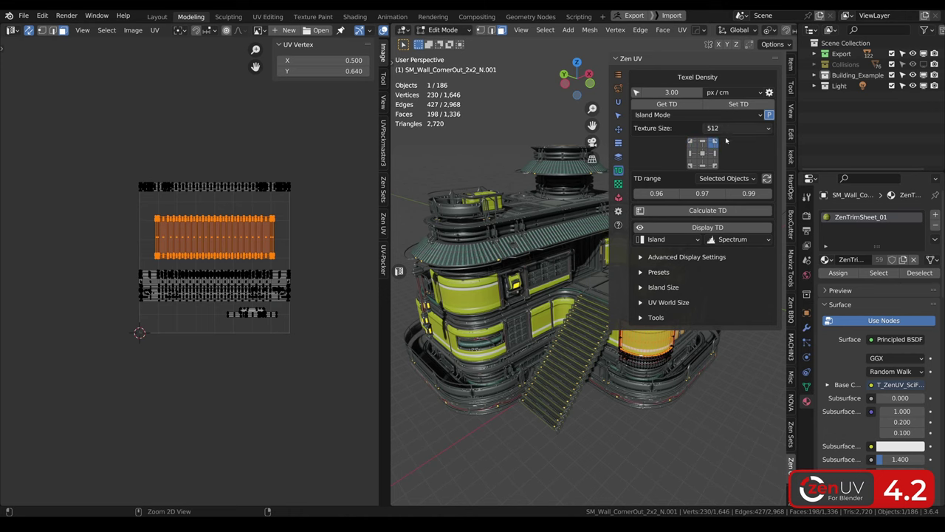
Set the texel density pivot to the right-centre point
{"action": "left_click", "coordinate": [713, 153]}
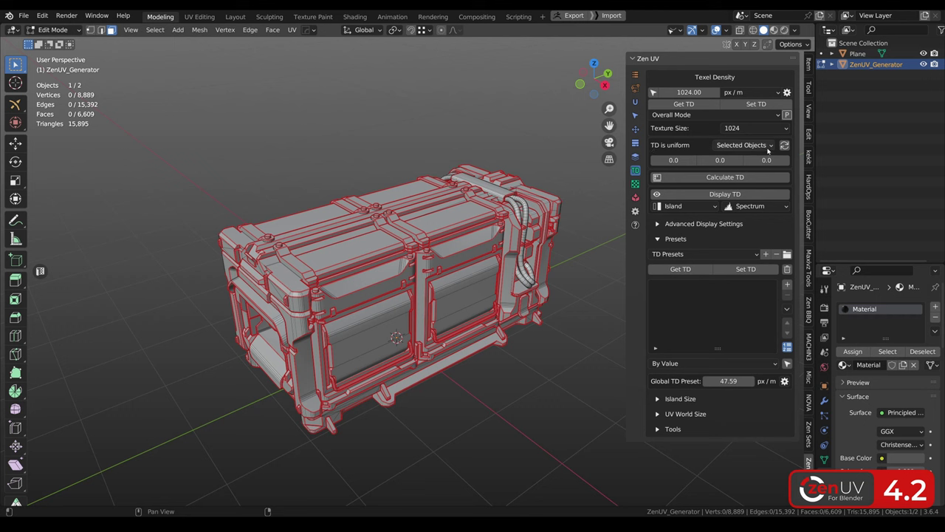
Get the texel density range of the selected objects and select the island with the minimum density
{"action": "left_click", "coordinate": [767, 148]}
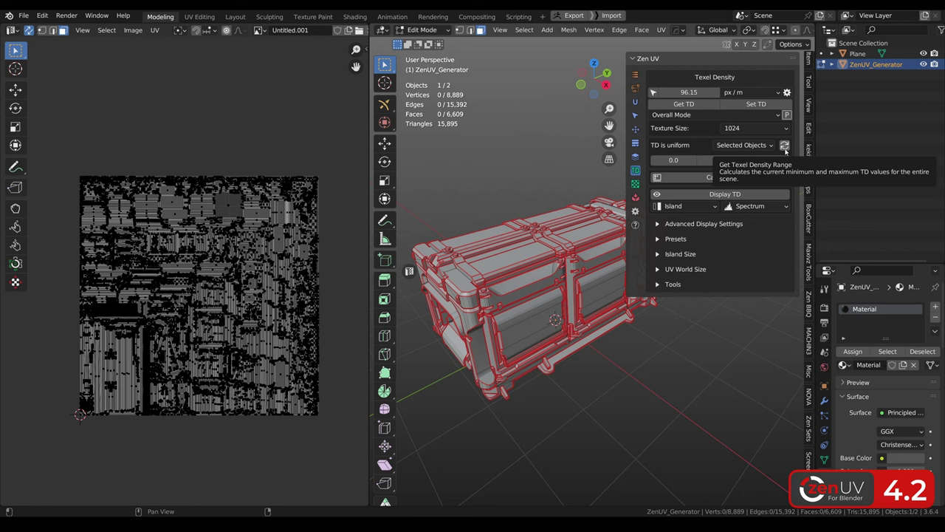
{"action": "left_click", "coordinate": [786, 147]}
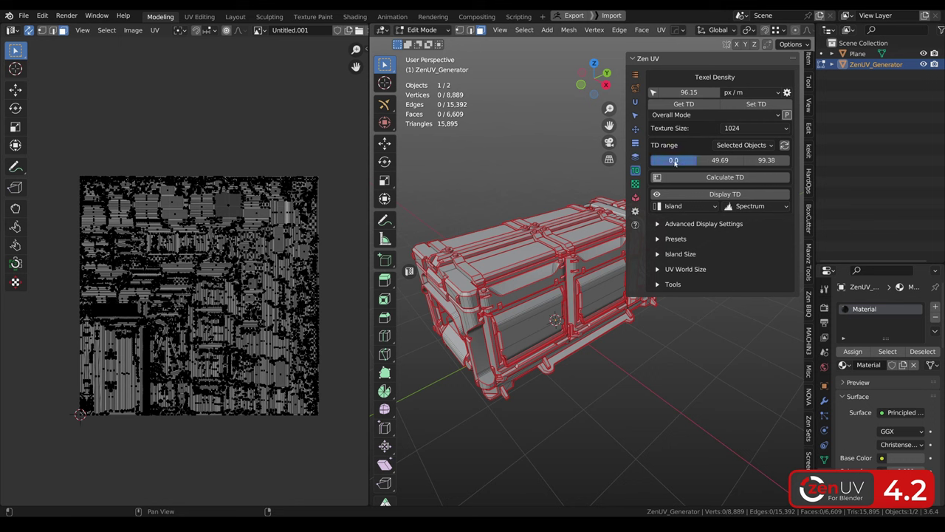
{"action": "left_click", "coordinate": [674, 161]}
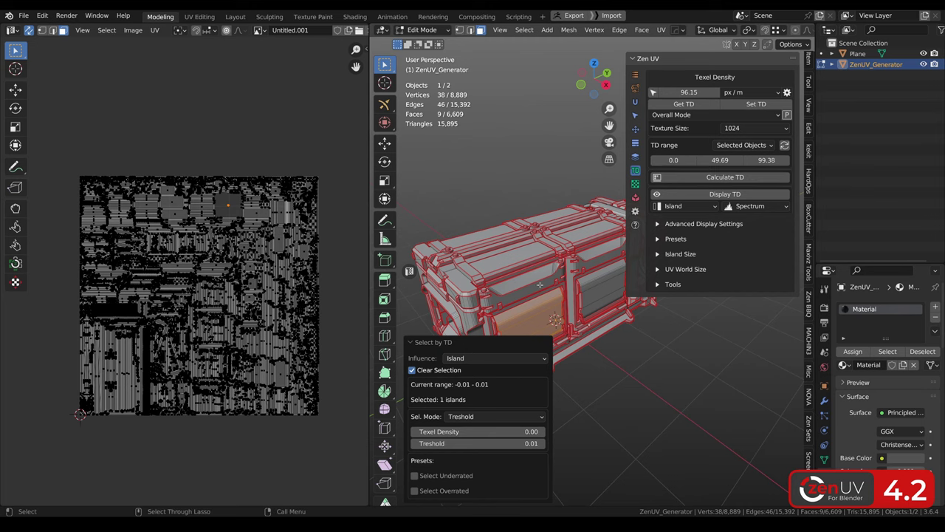
{"action": "scroll", "coordinate": [574, 243], "scroll_direction": "up", "scroll_amount": 3}
{"action": "middle_click_drag", "start_coordinate": [571, 204], "coordinate": [406, 170]}
{"action": "scroll", "coordinate": [253, 253], "scroll_direction": "up", "scroll_amount": 8}
{"action": "scroll", "coordinate": [254, 254], "scroll_direction": "down", "scroll_amount": 10}
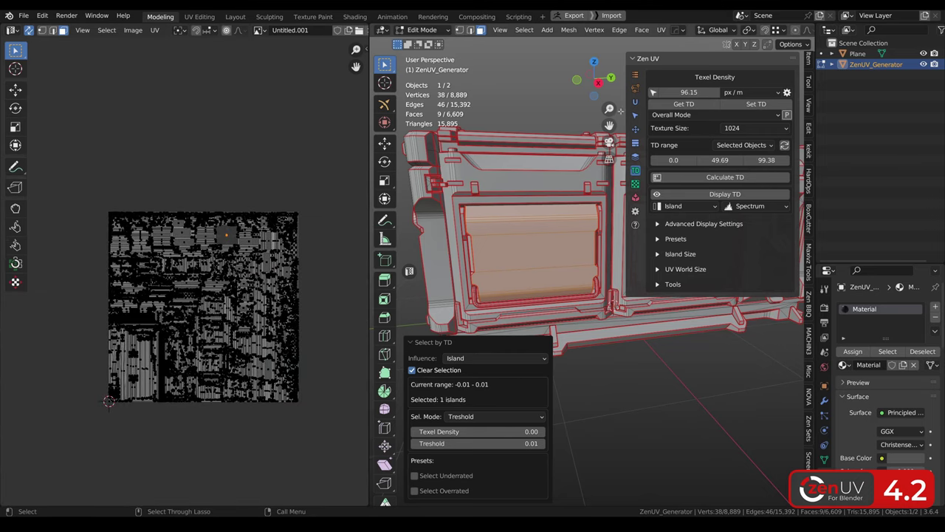
Unwrap the selected crate panel faces with Zen Unwrap
{"action": "left_click", "coordinate": [635, 101]}
{"action": "left_click", "coordinate": [718, 94]}
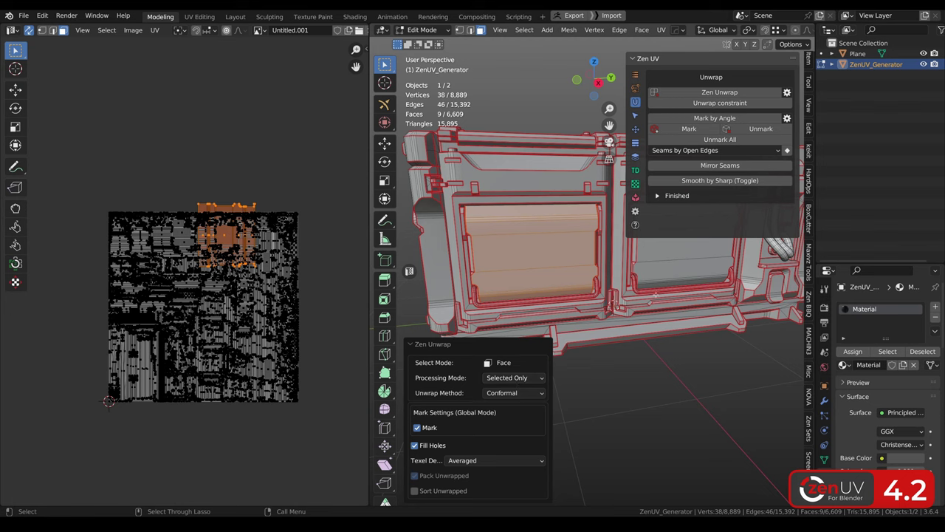
{"action": "middle_click_drag", "start_coordinate": [528, 336], "coordinate": [575, 289]}
Select a face of the newly unwrapped crate panel and set its texel density to 96.15 px / m
{"action": "left_click", "coordinate": [633, 170]}
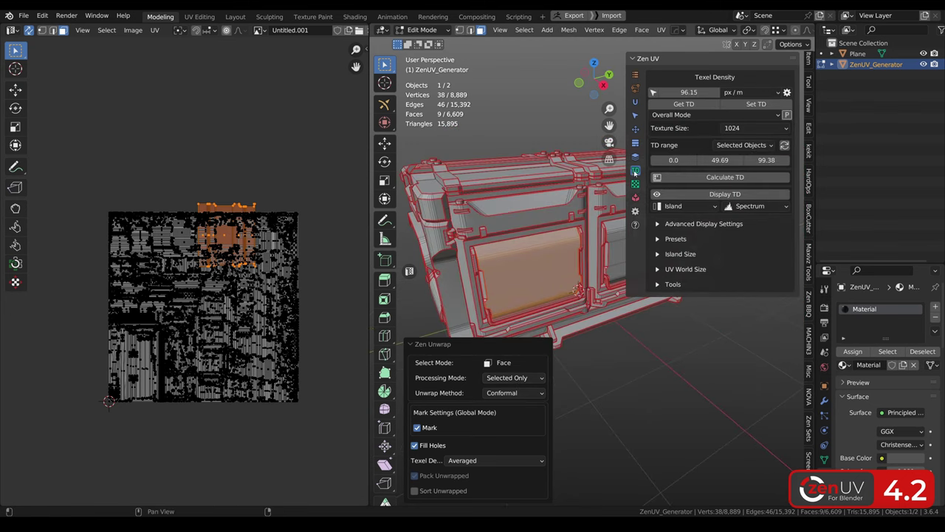
{"action": "middle_click_drag", "start_coordinate": [613, 251], "coordinate": [574, 235], "text": "shift"}
{"action": "left_click", "coordinate": [591, 234]}
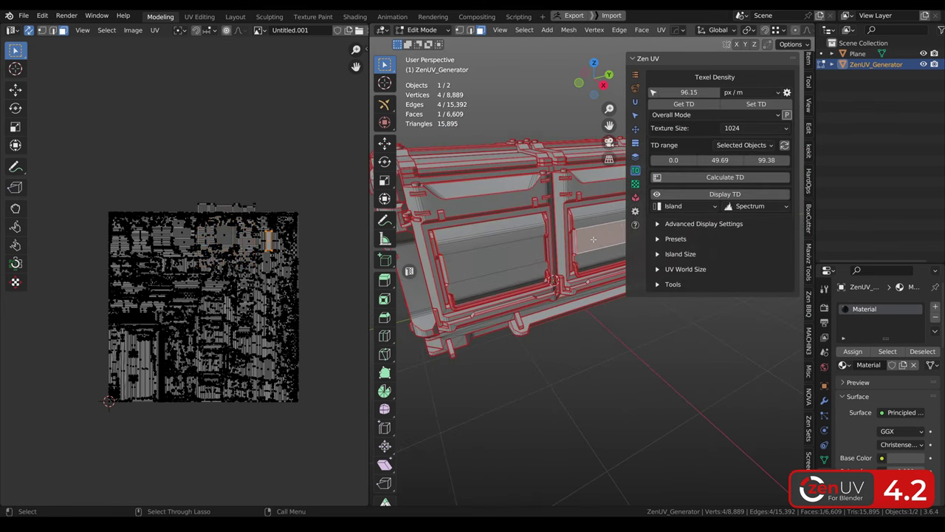
{"action": "left_click", "coordinate": [505, 256]}
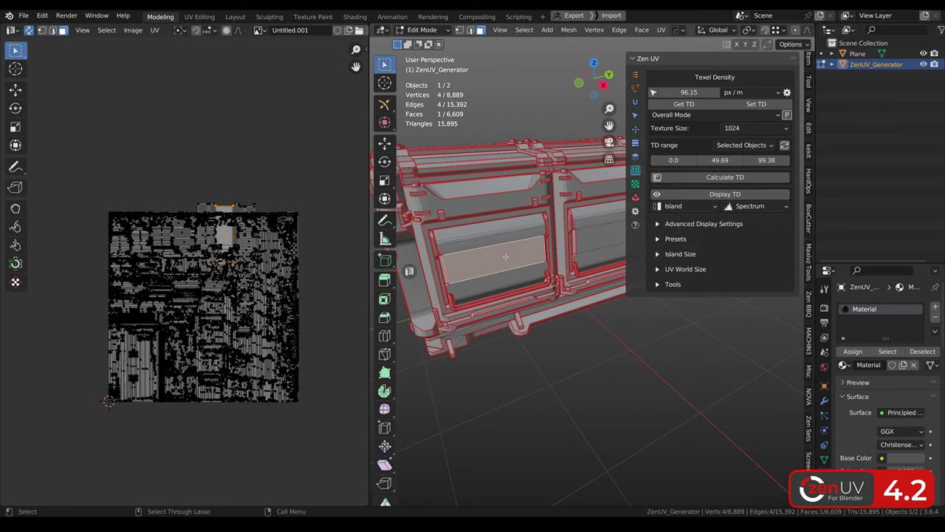
{"action": "left_click", "coordinate": [757, 103]}
{"action": "scroll", "coordinate": [226, 231], "scroll_direction": "up", "scroll_amount": 10}
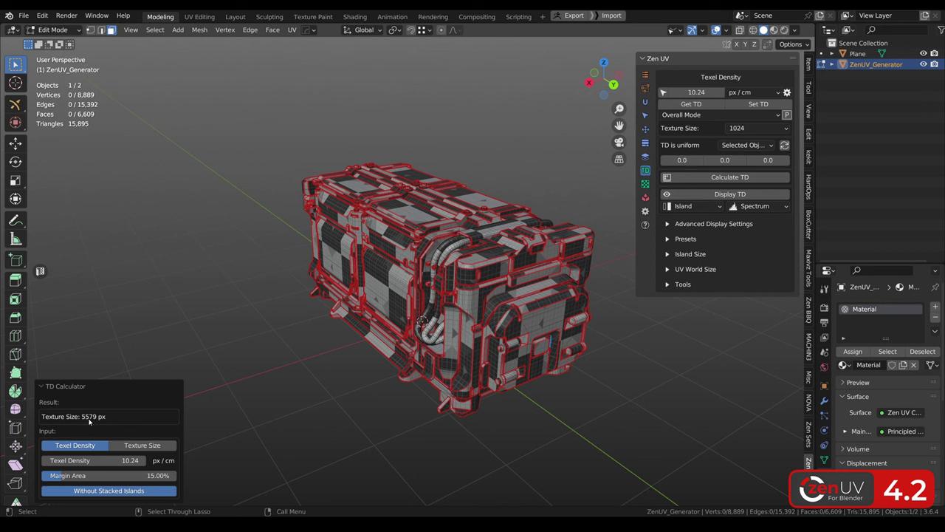
Set the TD Calculator's texel density input to 7.51 px / cm to calculate the required texture size
{"action": "left_click_drag", "start_coordinate": [74, 460], "coordinate": [38, 460]}
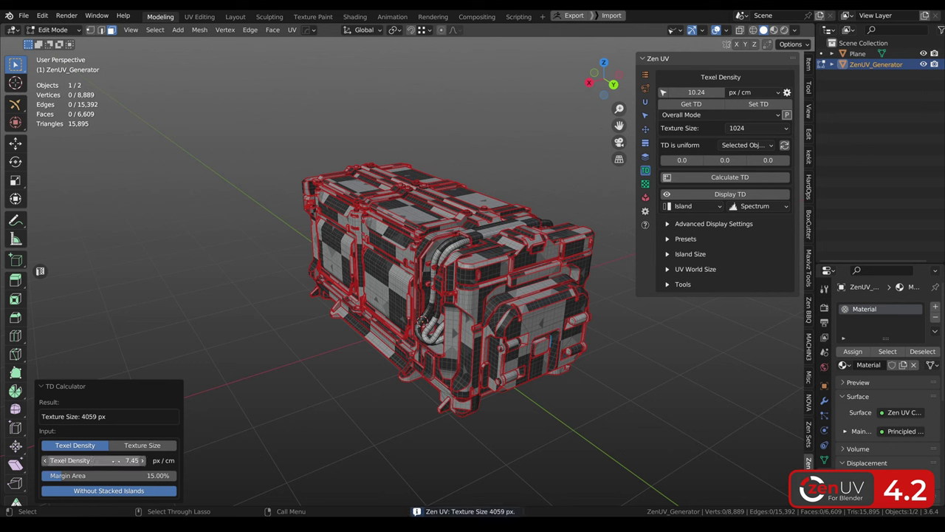
{"action": "left_click", "coordinate": [143, 460]}
{"action": "left_click", "coordinate": [143, 460]}
{"action": "left_click", "coordinate": [143, 460]}
{"action": "left_click", "coordinate": [143, 461]}
{"action": "left_click", "coordinate": [144, 460]}
{"action": "left_click", "coordinate": [143, 460]}
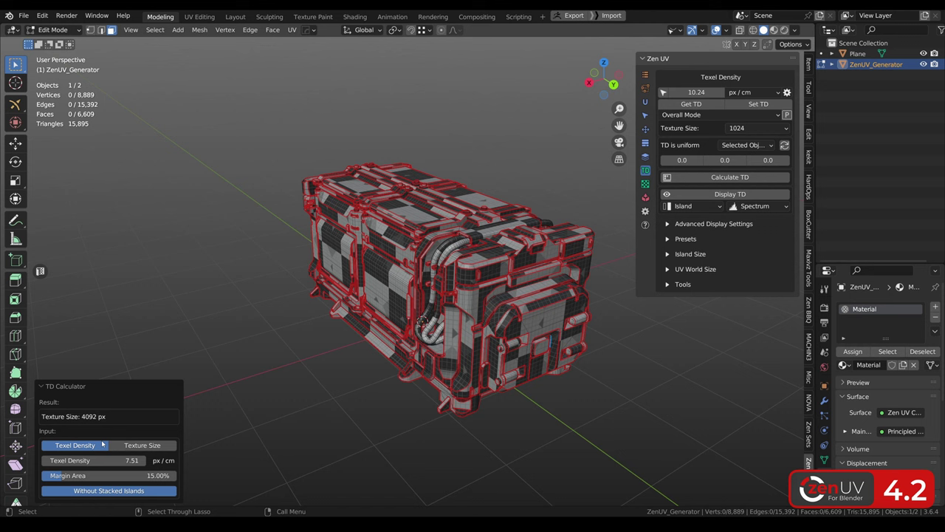
Switch the TD Calculator input to Texture Size and enter 2048 to calculate the texel density
{"action": "left_click", "coordinate": [137, 446]}
{"action": "left_click", "coordinate": [141, 460]}
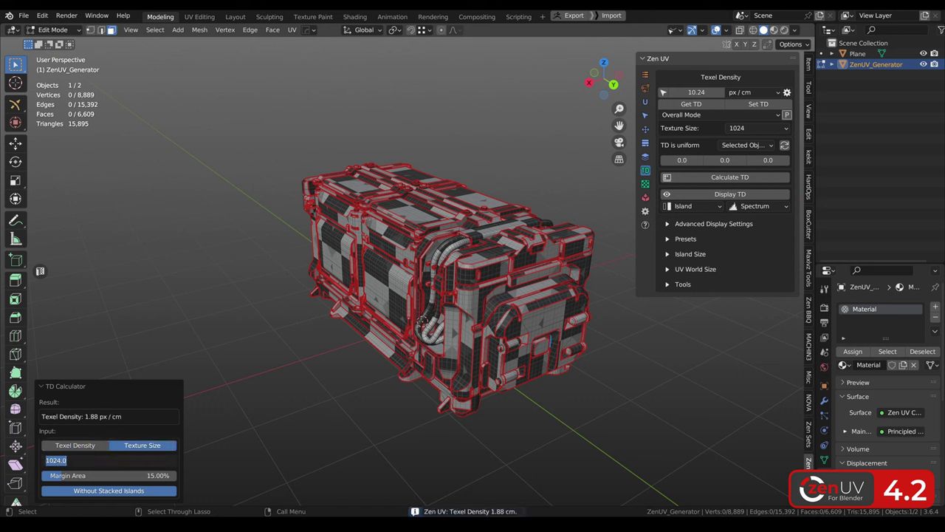
{"action": "type", "text": "2048"}
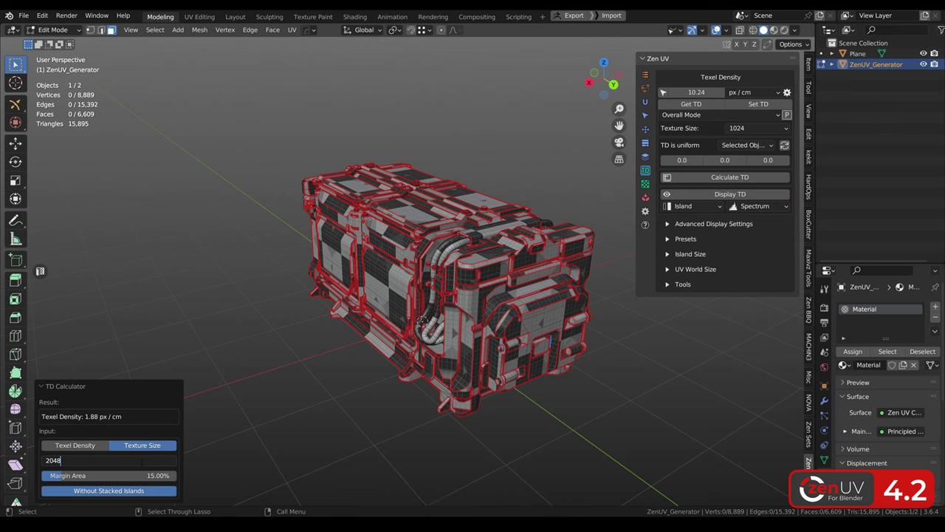
{"action": "key", "text": "Return"}
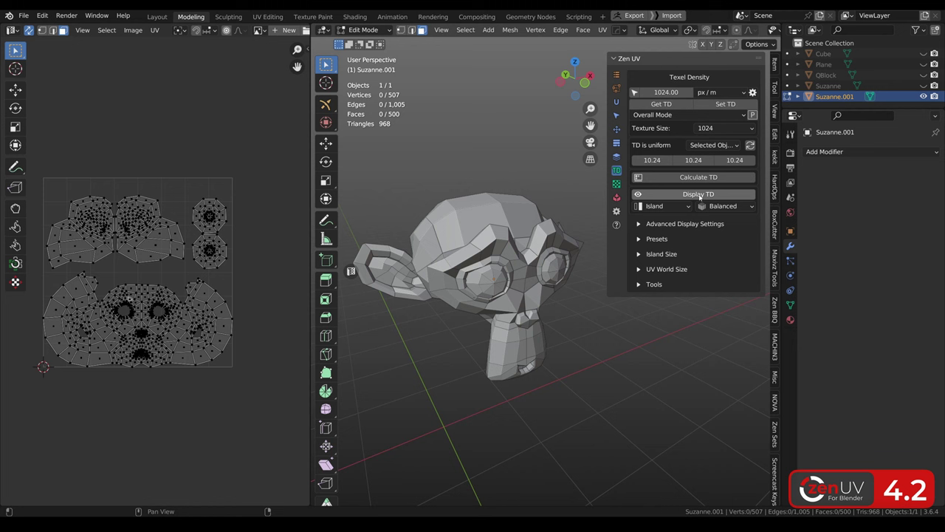
Turn on the texel density display for the monkey head and select a forehead face to check its density
{"action": "left_click", "coordinate": [699, 194]}
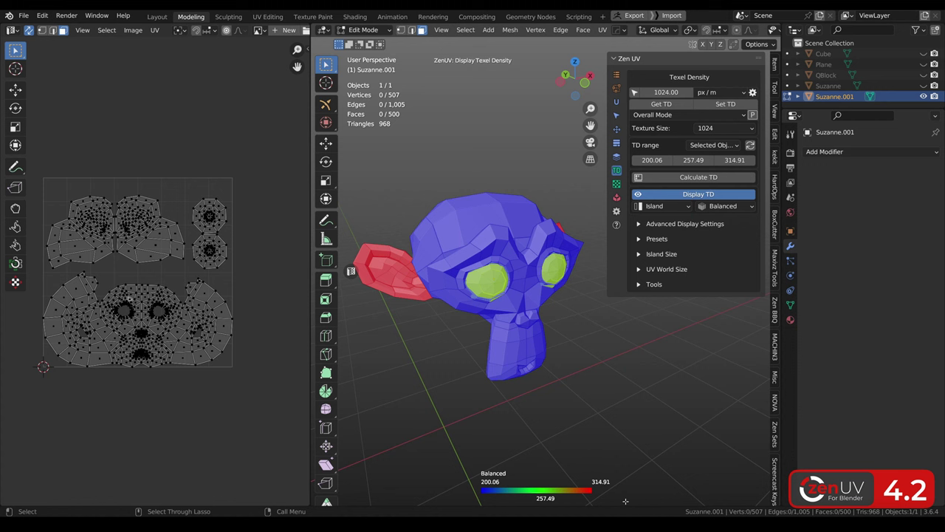
{"action": "left_click", "coordinate": [494, 223]}
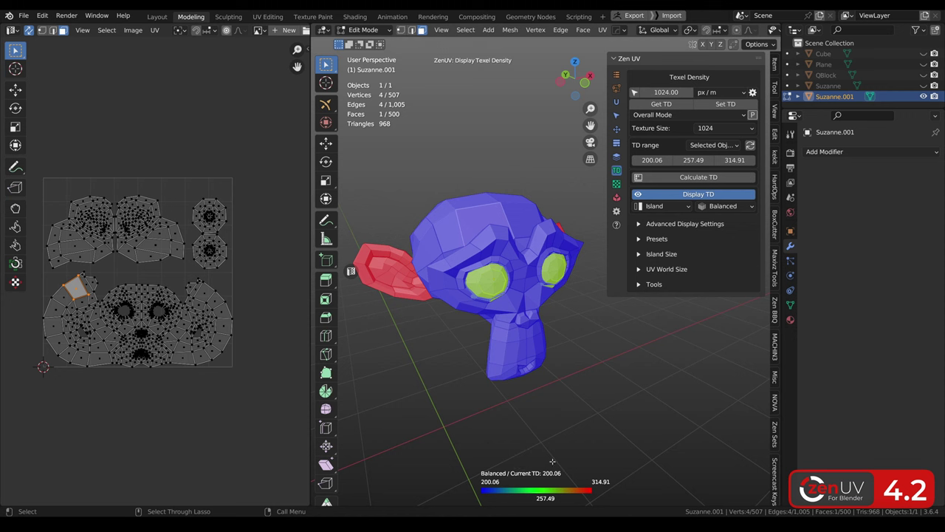
{"action": "left_click", "coordinate": [493, 286]}
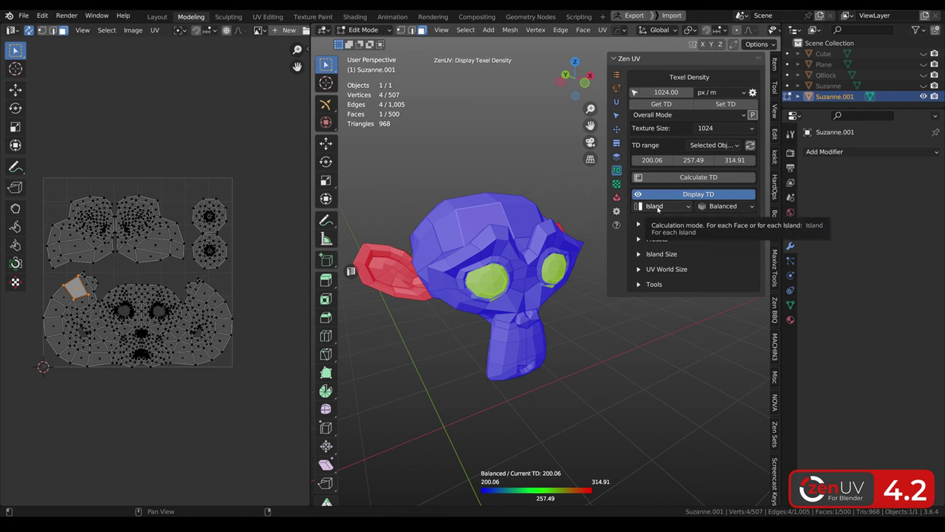
Switch the texel density display calculation to Face mode and return it to Island mode
{"action": "left_click", "coordinate": [658, 209]}
{"action": "left_click", "coordinate": [659, 223]}
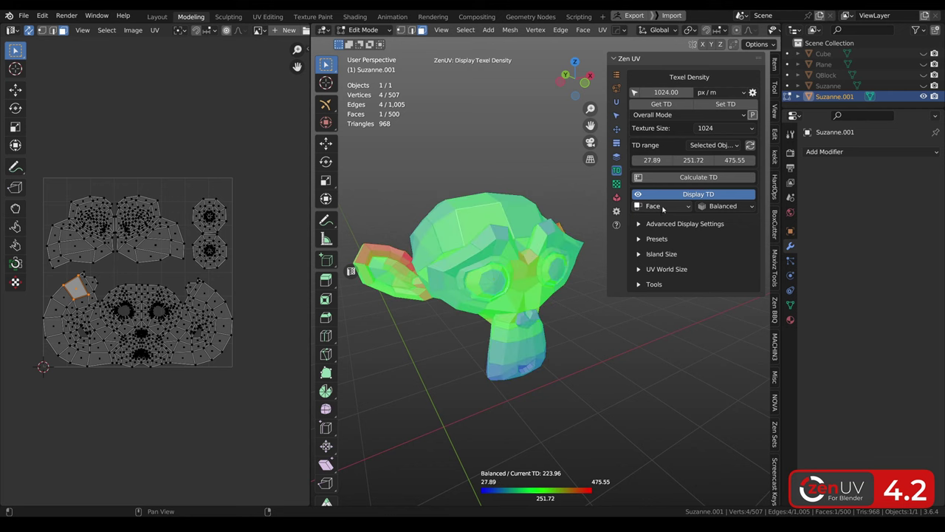
{"action": "left_click", "coordinate": [662, 209]}
{"action": "left_click", "coordinate": [659, 226]}
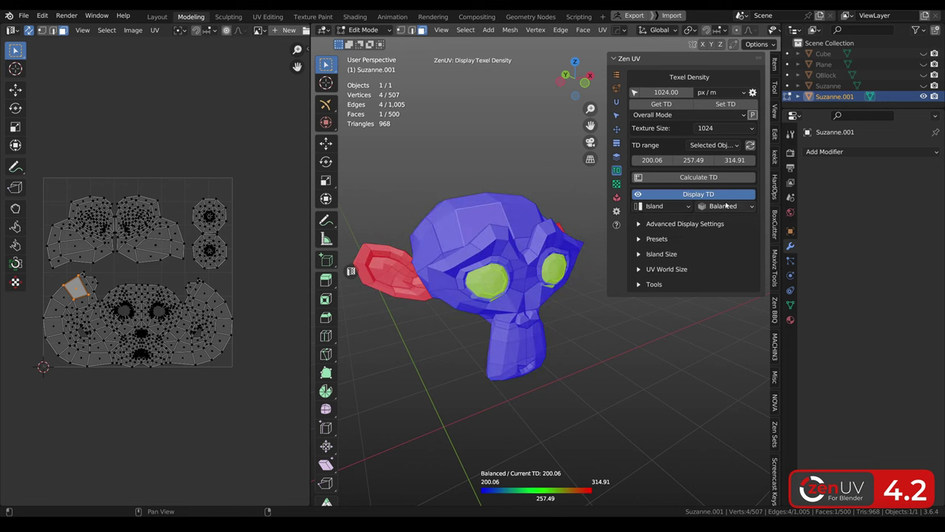
Expand the advanced texel density display settings and switch the range type to manual
{"action": "left_click", "coordinate": [640, 224]}
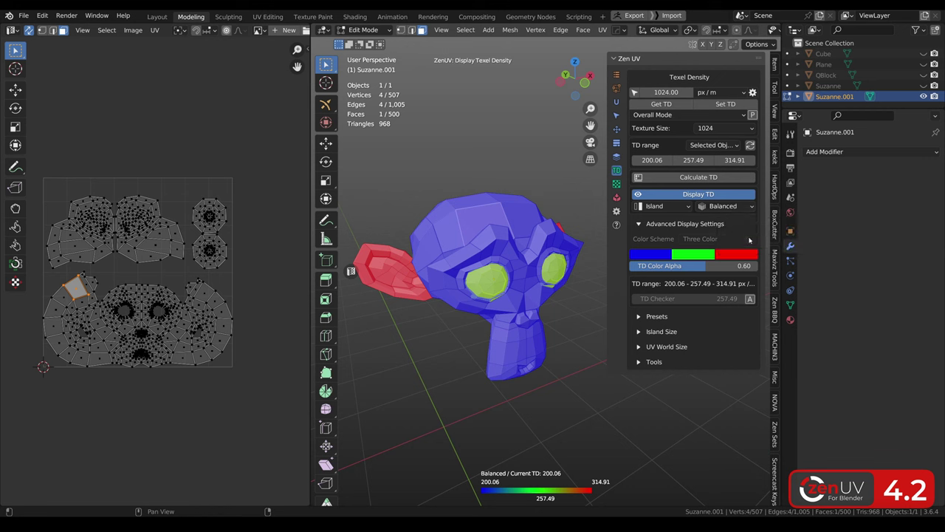
{"action": "left_click", "coordinate": [641, 256]}
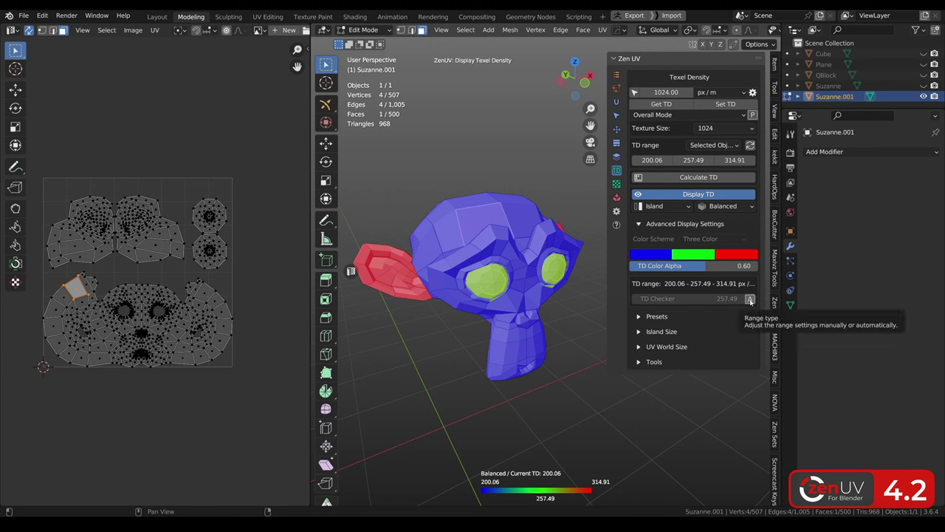
{"action": "left_click", "coordinate": [751, 299]}
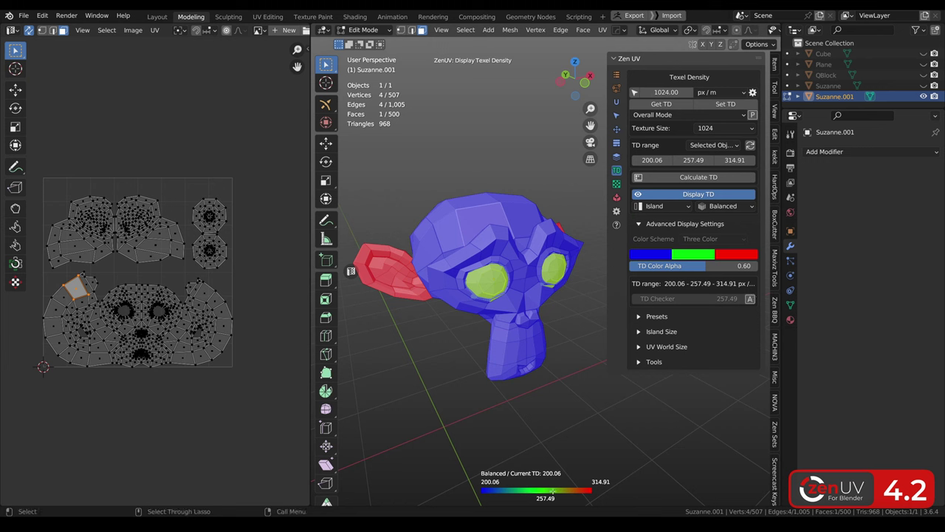
{"action": "left_click", "coordinate": [750, 299]}
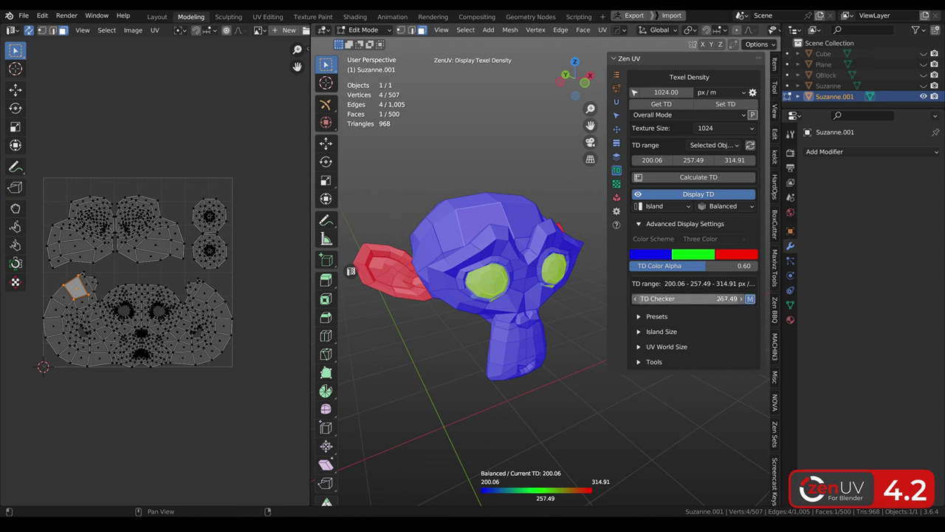
Try different TD Checker values on the Balanced display, including 136.59 and 283.74
{"action": "left_click_drag", "start_coordinate": [689, 298], "coordinate": [661, 299]}
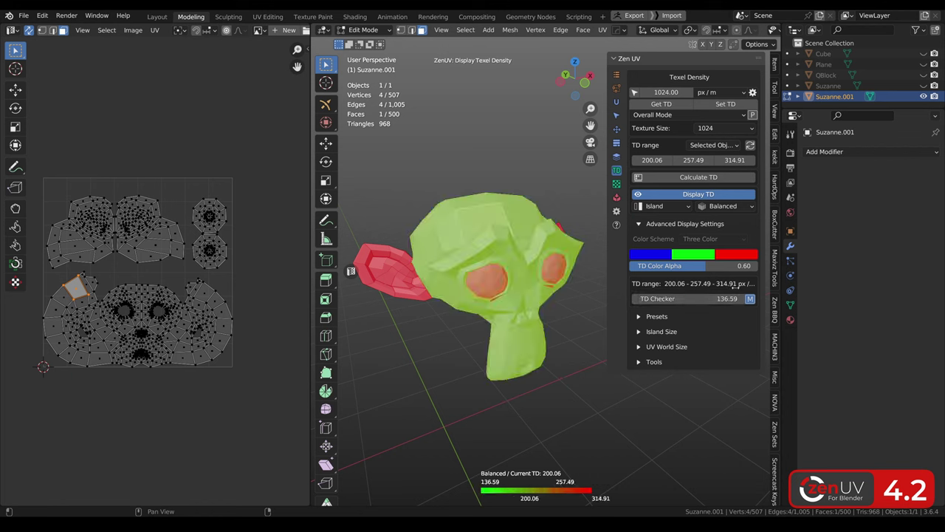
{"action": "left_click_drag", "start_coordinate": [699, 298], "coordinate": [752, 298]}
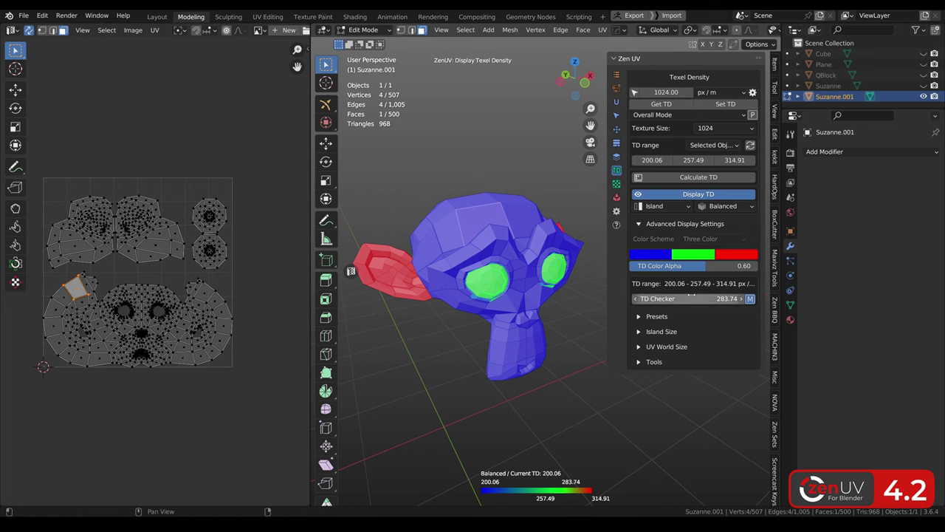
{"action": "left_click_drag", "start_coordinate": [698, 298], "coordinate": [705, 299]}
Deselect all faces and set the texel density display method to Spectrum
{"action": "key", "text": "alt+a"}
{"action": "left_click", "coordinate": [726, 206]}
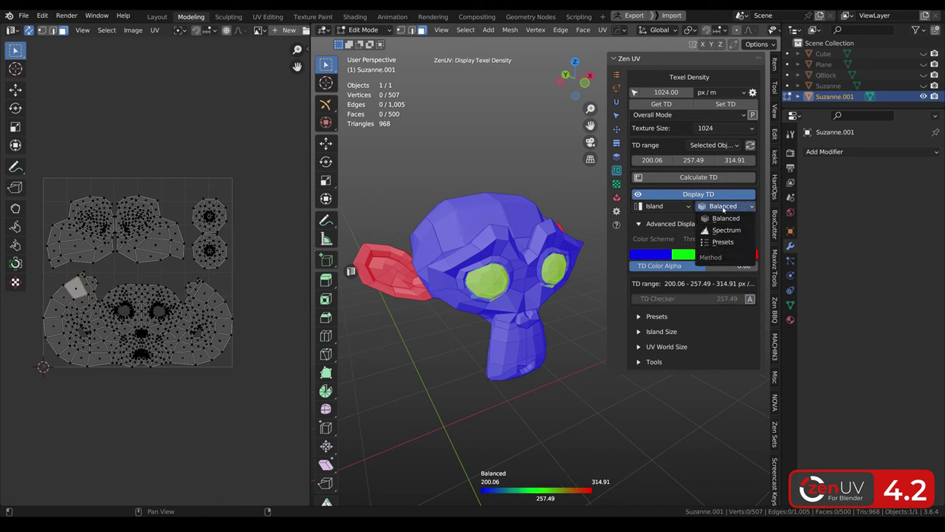
{"action": "left_click", "coordinate": [726, 230]}
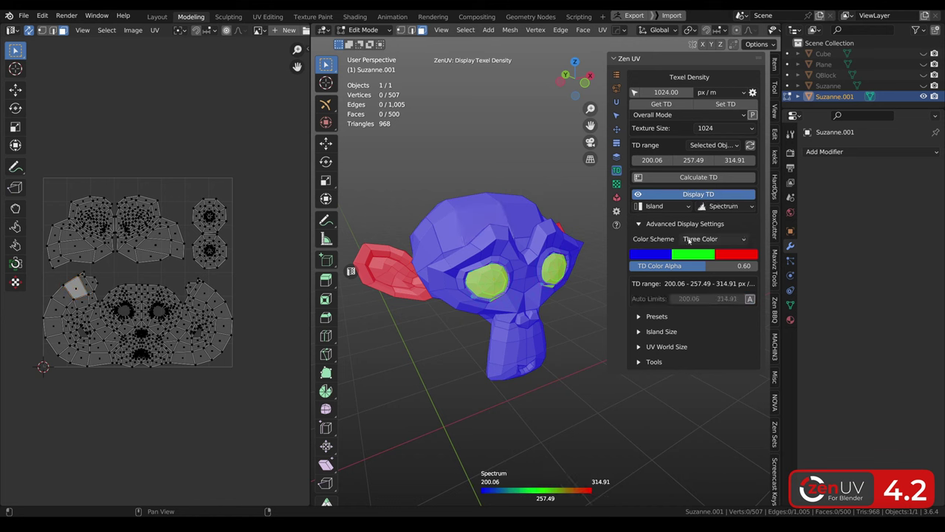
Preview the Full spectrum, Reversed spectrum, Linear and Mono color schemes, and return to Three Color
{"action": "left_click", "coordinate": [694, 240]}
{"action": "left_click", "coordinate": [707, 263]}
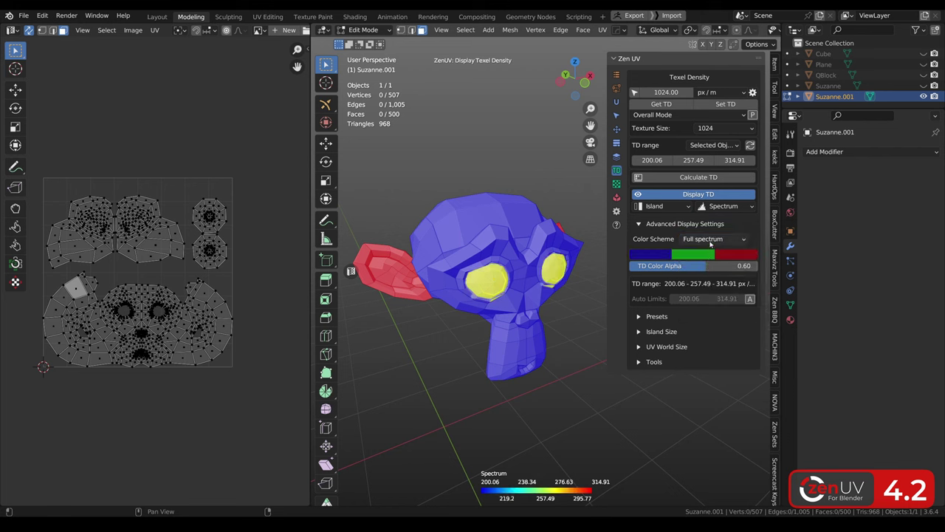
{"action": "left_click", "coordinate": [713, 241]}
{"action": "left_click", "coordinate": [707, 275]}
{"action": "left_click", "coordinate": [709, 239]}
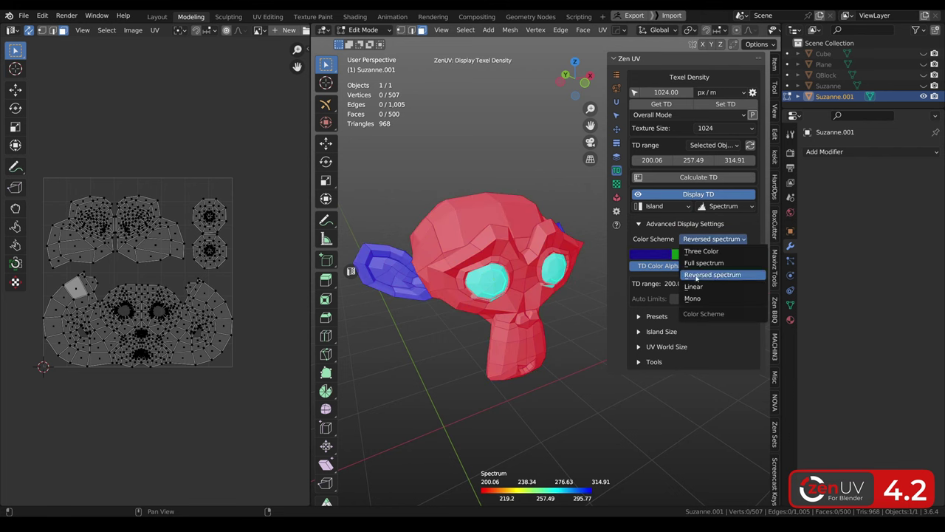
{"action": "left_click", "coordinate": [695, 286]}
{"action": "left_click", "coordinate": [711, 238]}
{"action": "left_click", "coordinate": [698, 299]}
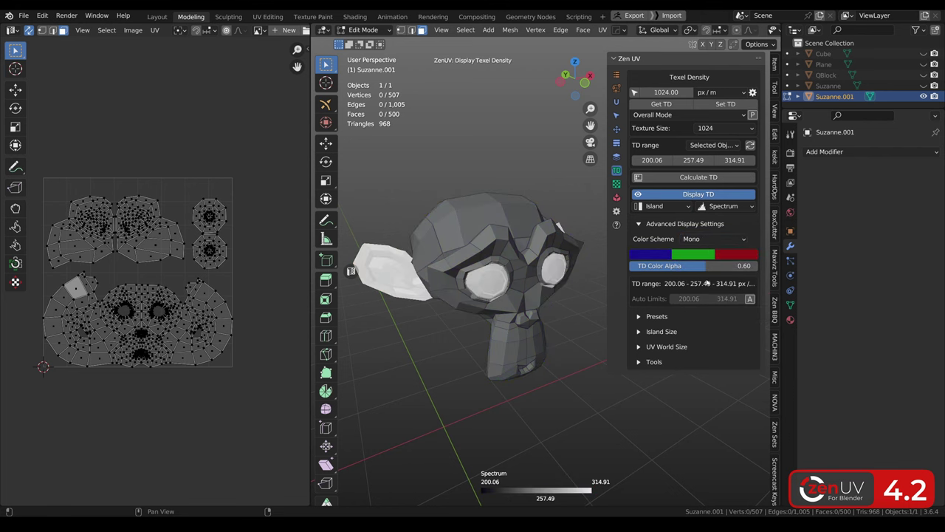
{"action": "left_click", "coordinate": [709, 239]}
{"action": "left_click", "coordinate": [710, 252]}
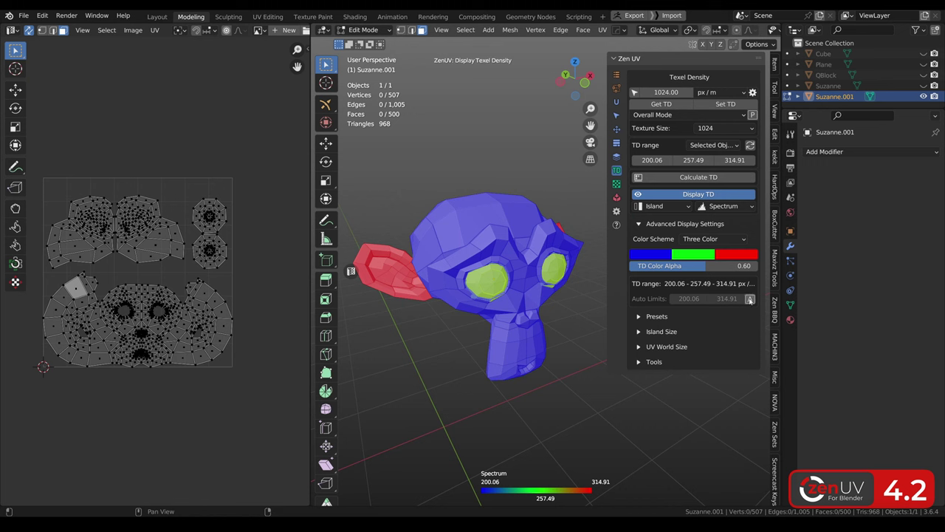
Switch the spectrum display to manual user limits and set them to 250 and 300
{"action": "left_click", "coordinate": [750, 298]}
{"action": "left_click", "coordinate": [689, 298]}
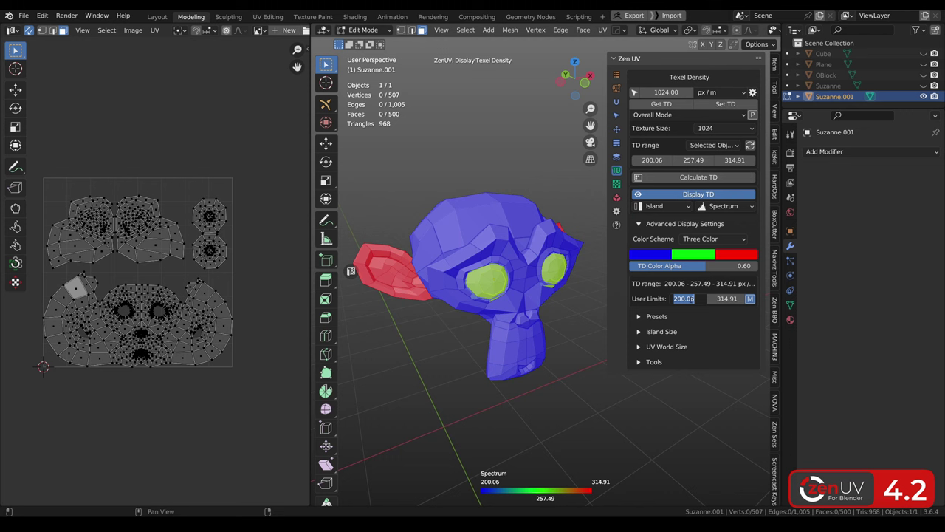
{"action": "type", "text": "250"}
{"action": "key", "text": "Return"}
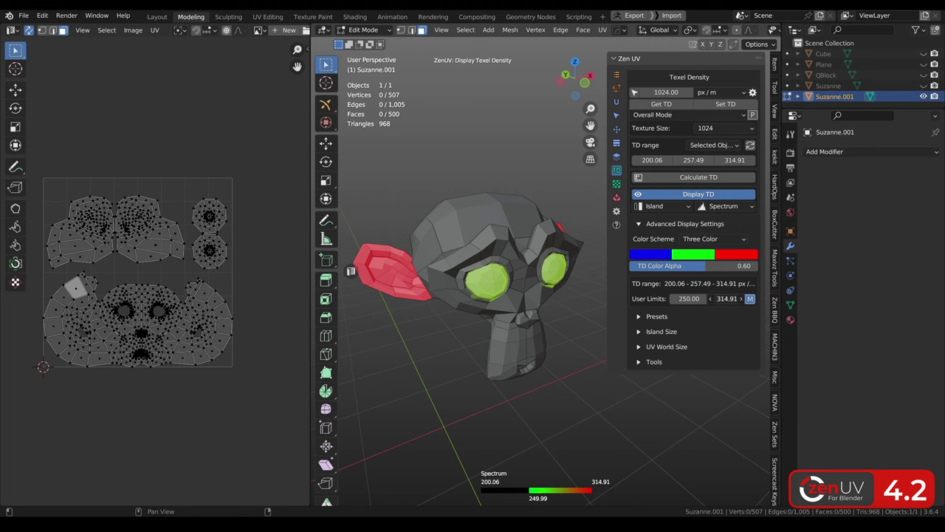
{"action": "left_click", "coordinate": [727, 298]}
{"action": "type", "text": "300"}
{"action": "key", "text": "Return"}
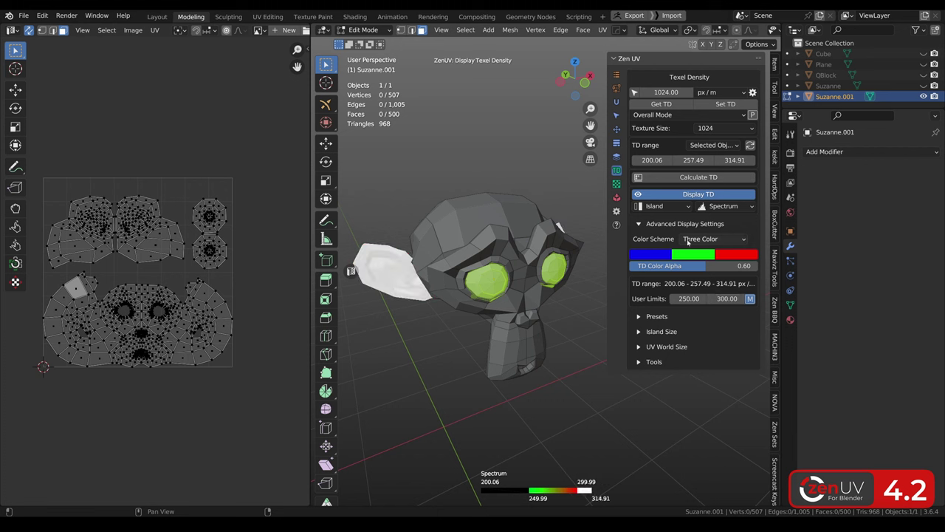
Raise the texel density color alpha to 1.00 and turn on the texel density display in the UV editor
{"action": "left_click_drag", "start_coordinate": [706, 267], "coordinate": [759, 266]}
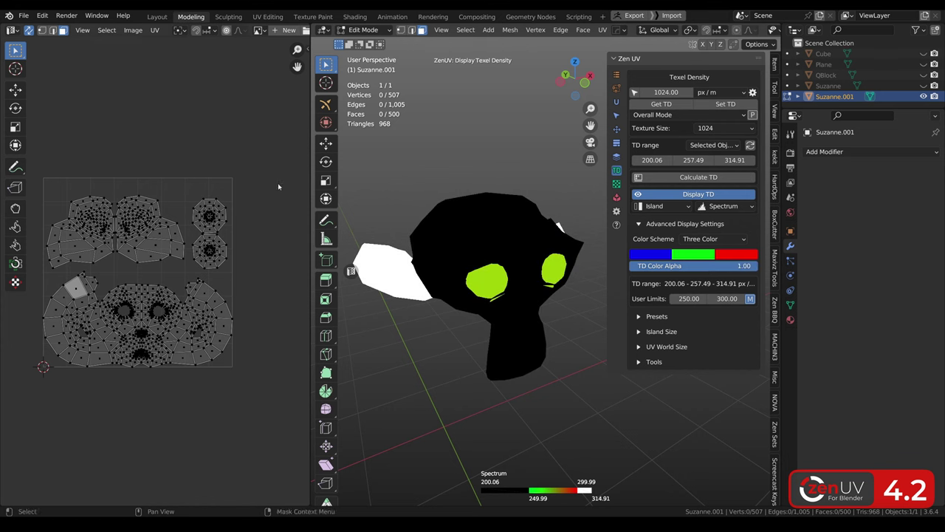
{"action": "key", "text": "n"}
{"action": "left_click", "coordinate": [255, 181]}
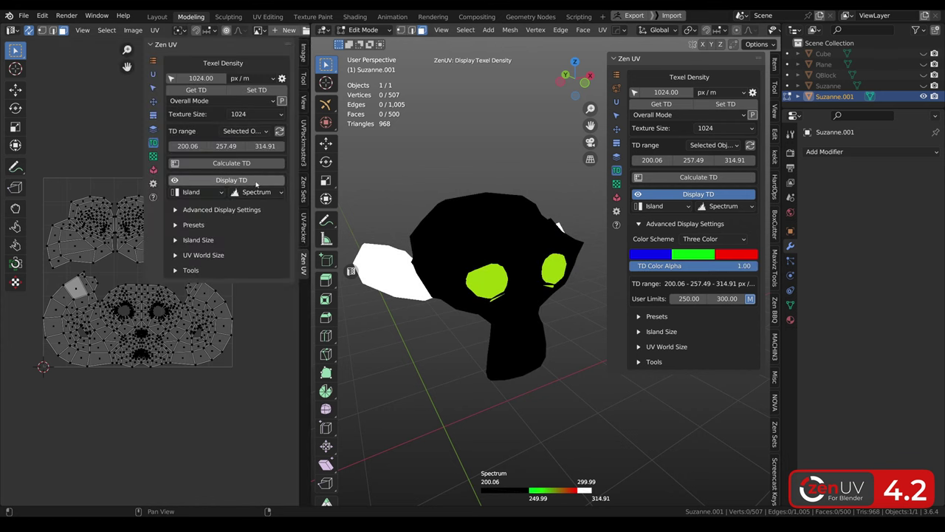
{"action": "key", "text": "n"}
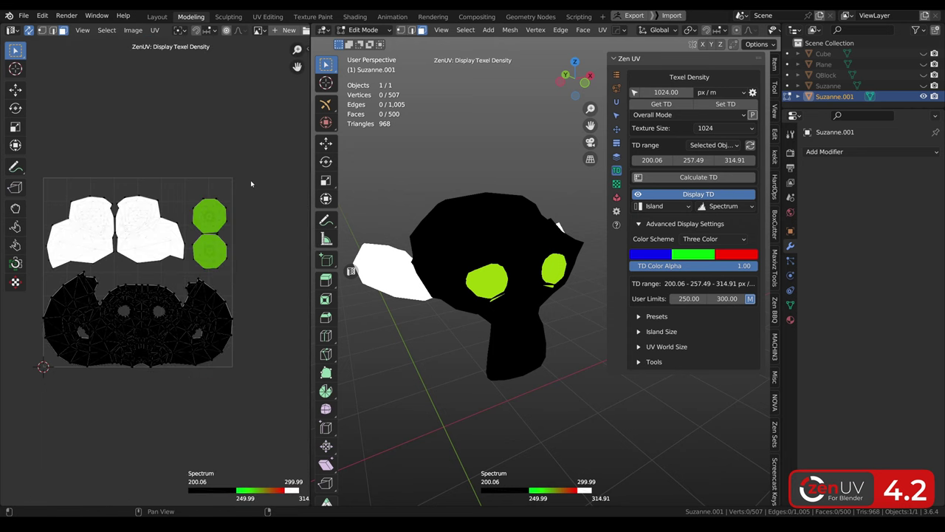
Switch the texel density display method to Presets and set the color alpha to 0.62
{"action": "left_click", "coordinate": [724, 206]}
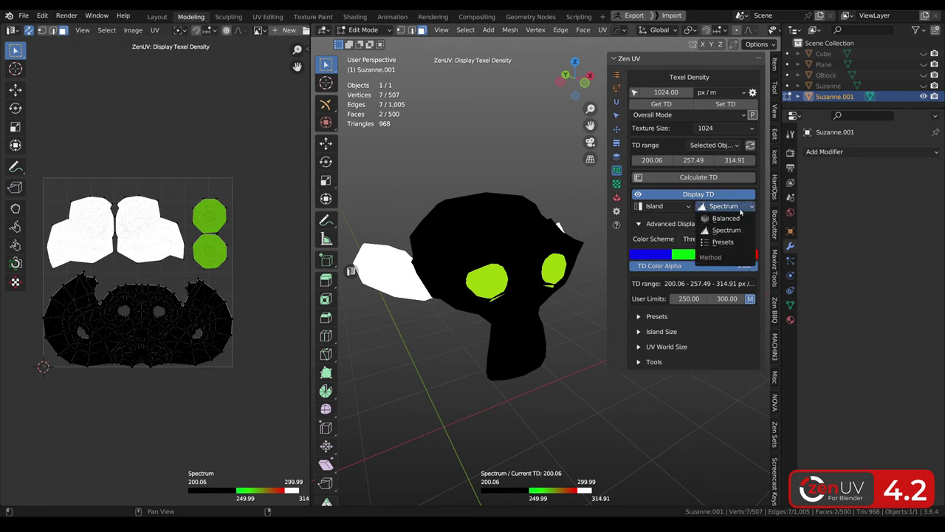
{"action": "left_click", "coordinate": [723, 242]}
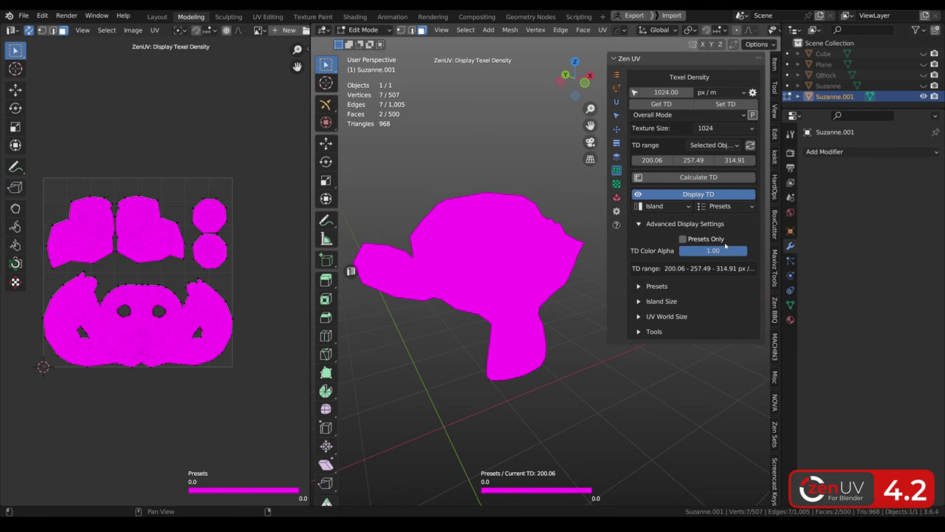
{"action": "mouse_move", "coordinate": [727, 251]}
{"action": "left_mouse_down"}
{"action": "mouse_move", "coordinate": [709, 250]}
{"action": "mouse_move", "coordinate": [720, 250]}
{"action": "left_mouse_up"}
Create texel density presets from the Suzanne model's islands and enable Presets Only
{"action": "left_click", "coordinate": [636, 287]}
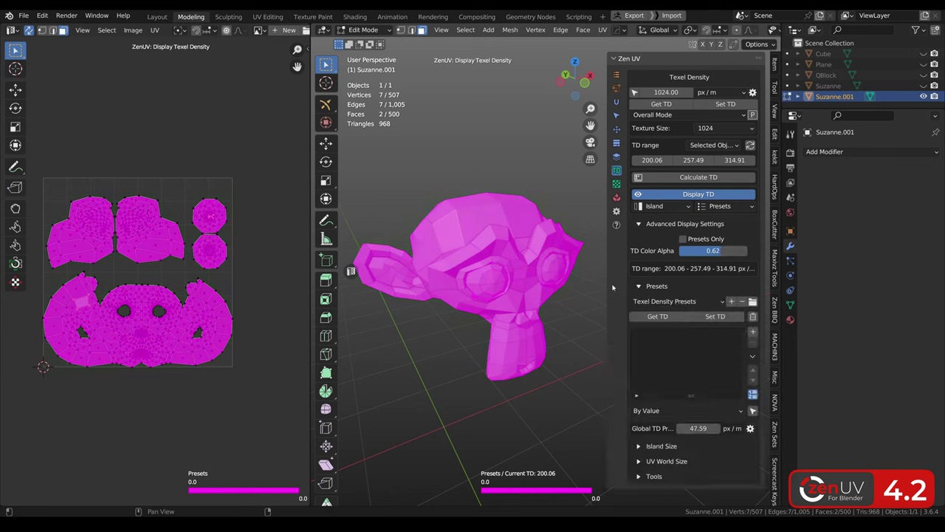
{"action": "left_click", "coordinate": [752, 356]}
{"action": "left_click", "coordinate": [771, 365]}
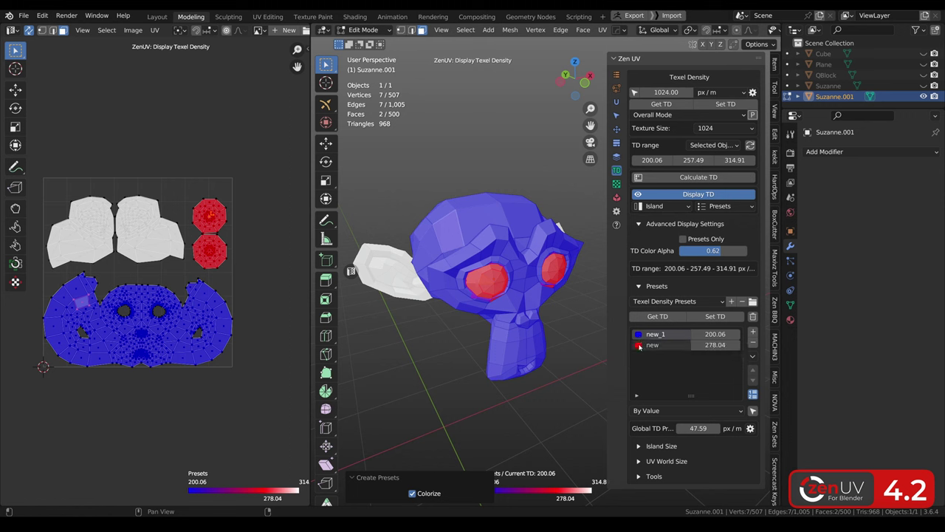
{"action": "left_click", "coordinate": [683, 239]}
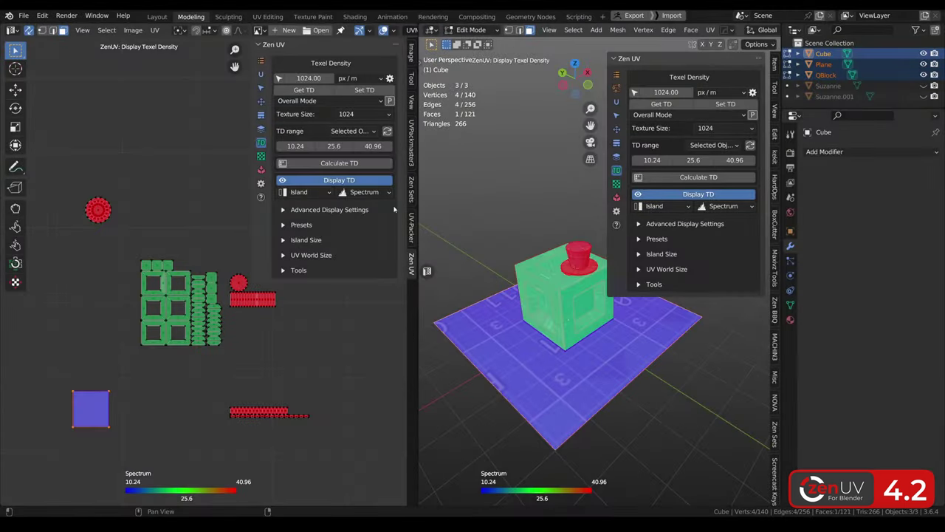
Enlarge the round UV island and shrink one square frame island of the cube in the UV editor
{"action": "key", "text": "l"}
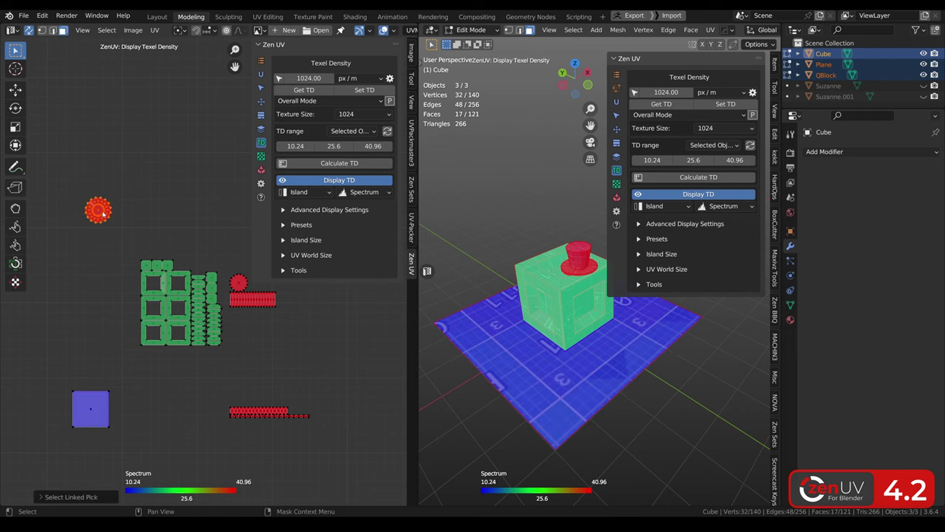
{"action": "key", "text": "s"}
{"action": "left_click", "coordinate": [183, 273]}
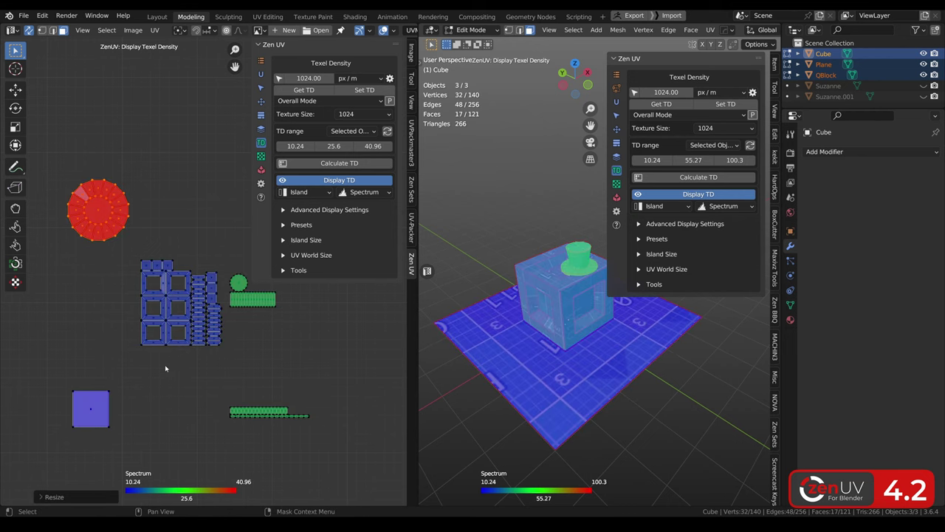
{"action": "left_click", "coordinate": [153, 332]}
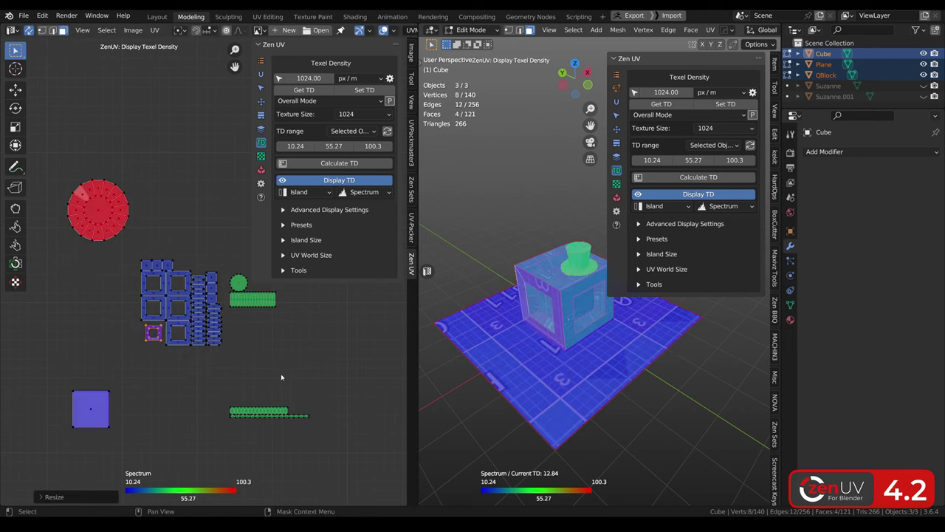
Enlarge the hat's remaining round and strip UV islands, and scale the plane's square island
{"action": "left_click_drag", "start_coordinate": [317, 446], "coordinate": [238, 279]}
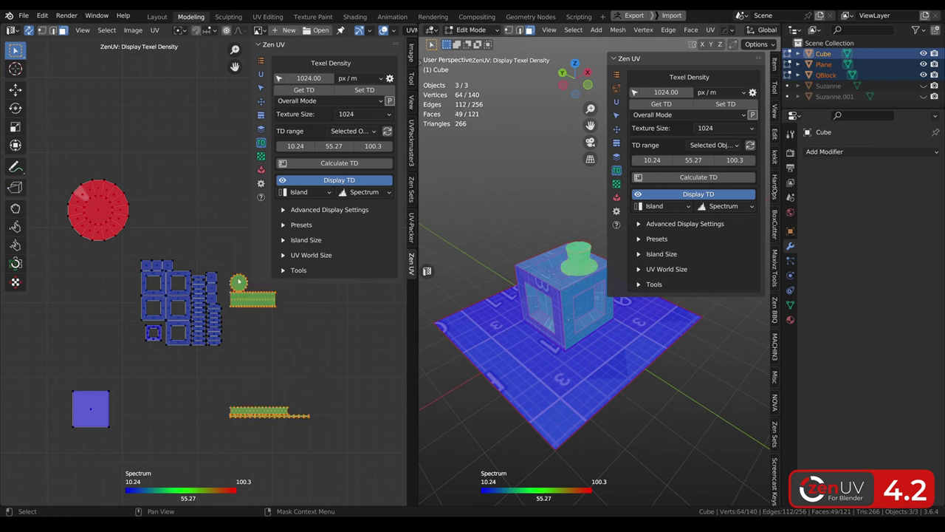
{"action": "key", "text": "s"}
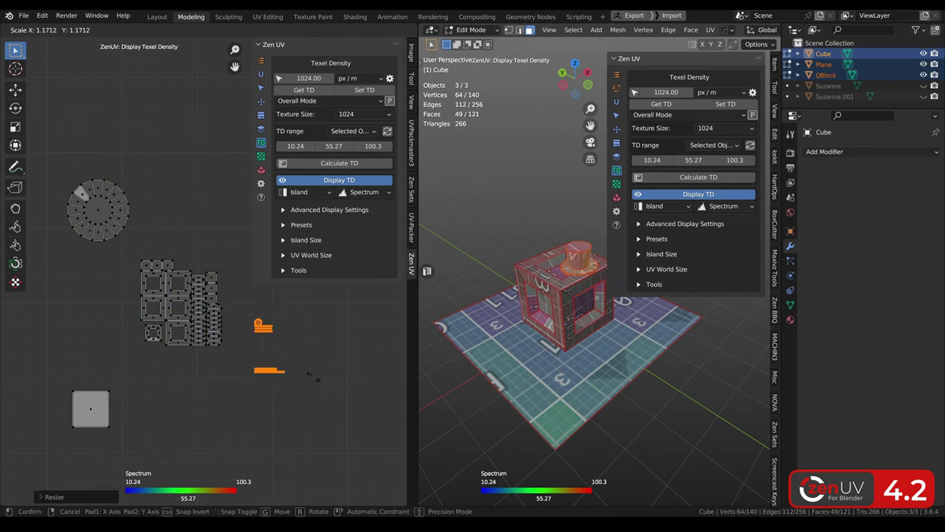
{"action": "left_click", "coordinate": [53, 465]}
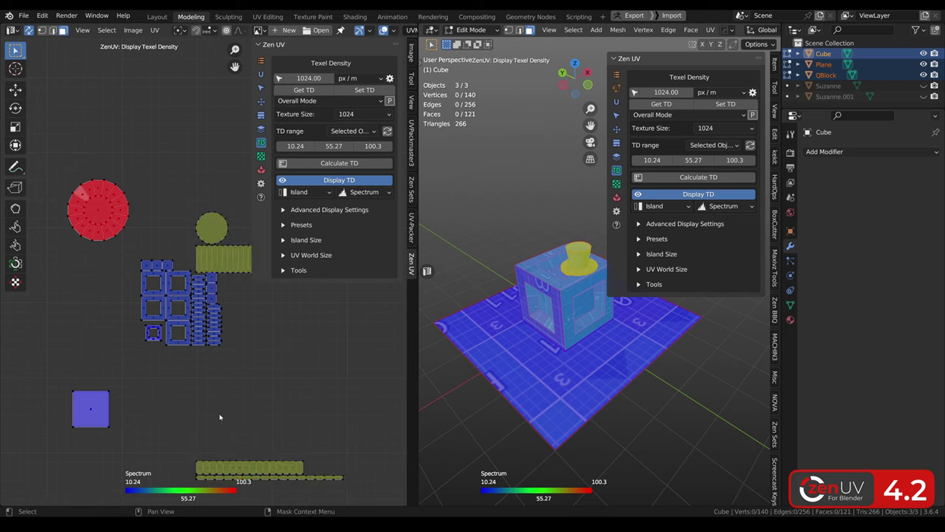
{"action": "left_click", "coordinate": [97, 405]}
{"action": "key", "text": "s"}
{"action": "left_click", "coordinate": [139, 415]}
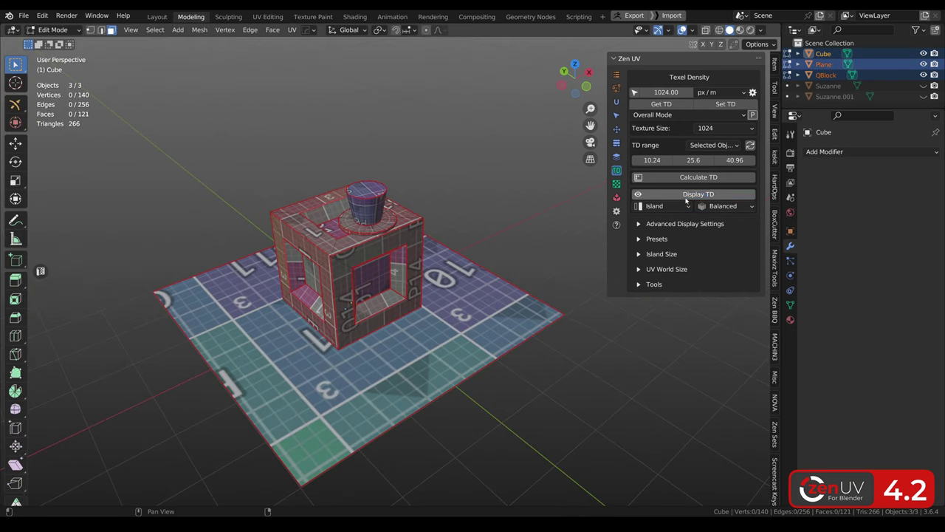
Preview the Balanced texel density display on the three objects and turn it off again
{"action": "left_click", "coordinate": [686, 195]}
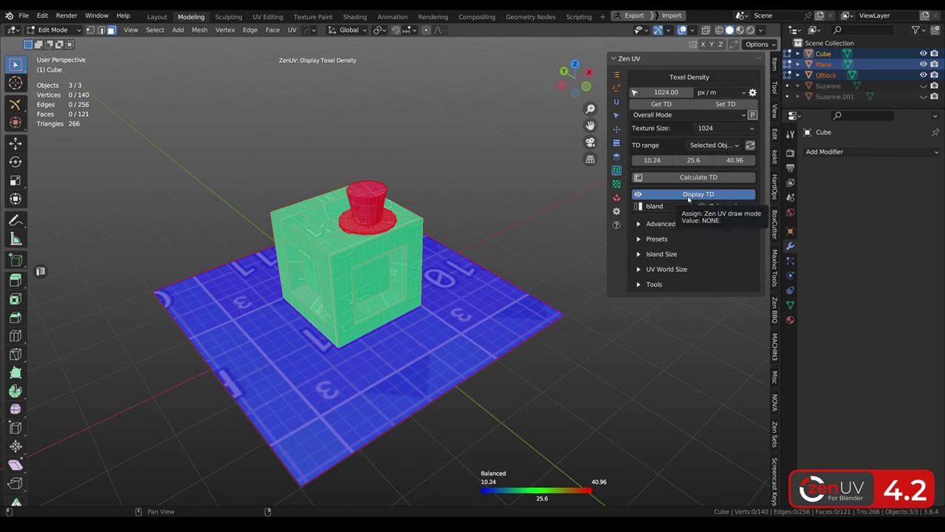
{"action": "left_click", "coordinate": [688, 195]}
Bake the texel density to vertex colors with the Island mode and Balanced method, and clear the vertex colors
{"action": "left_click", "coordinate": [639, 284]}
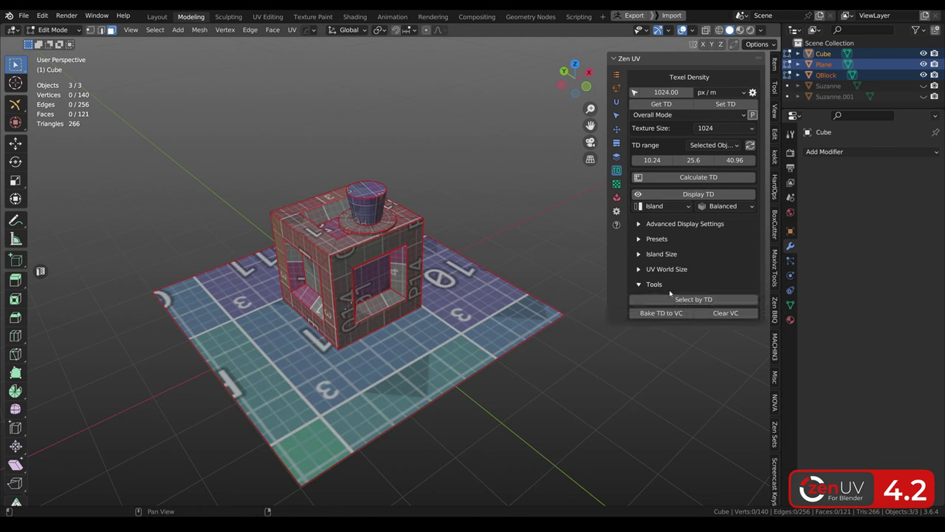
{"action": "left_click", "coordinate": [662, 314]}
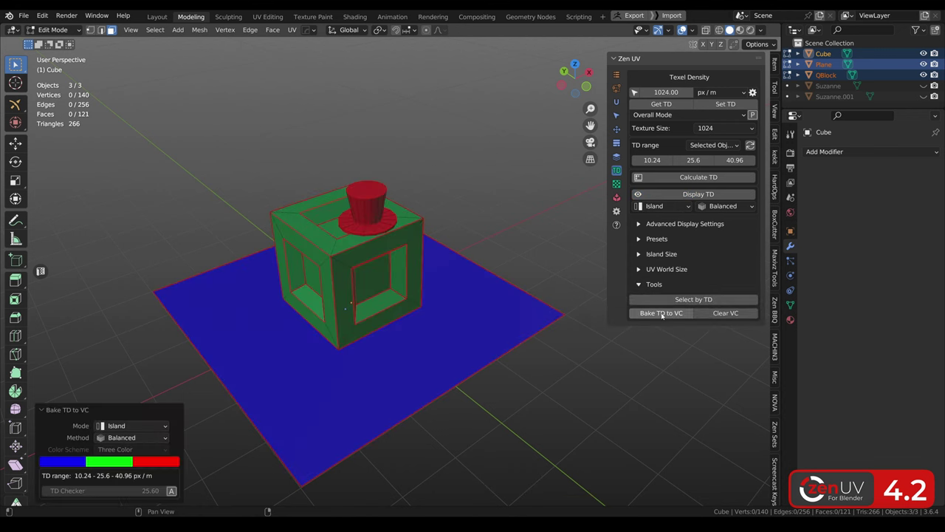
{"action": "left_click", "coordinate": [725, 313]}
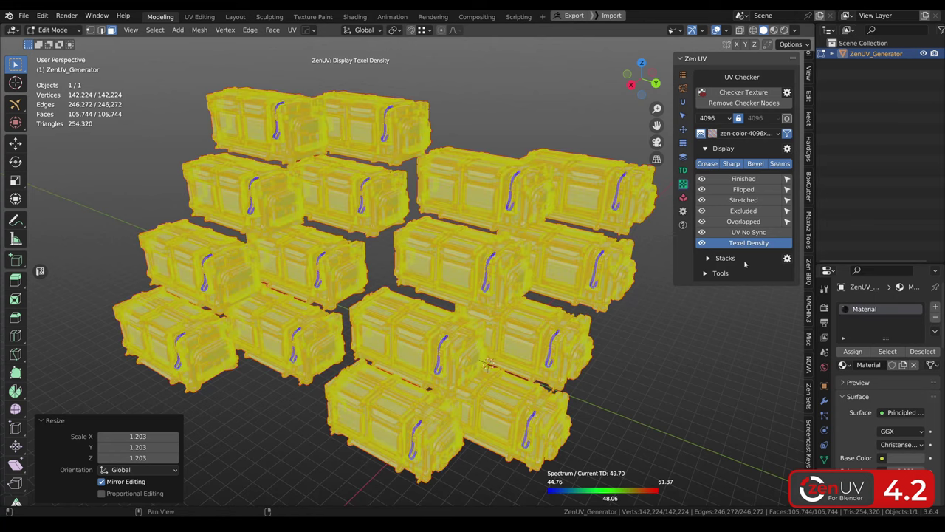
Open the UV Checker display settings and scale the selected crate mesh with the Texel Density display on
{"action": "middle_click_drag", "start_coordinate": [628, 238], "coordinate": [635, 276], "text": "ctrl"}
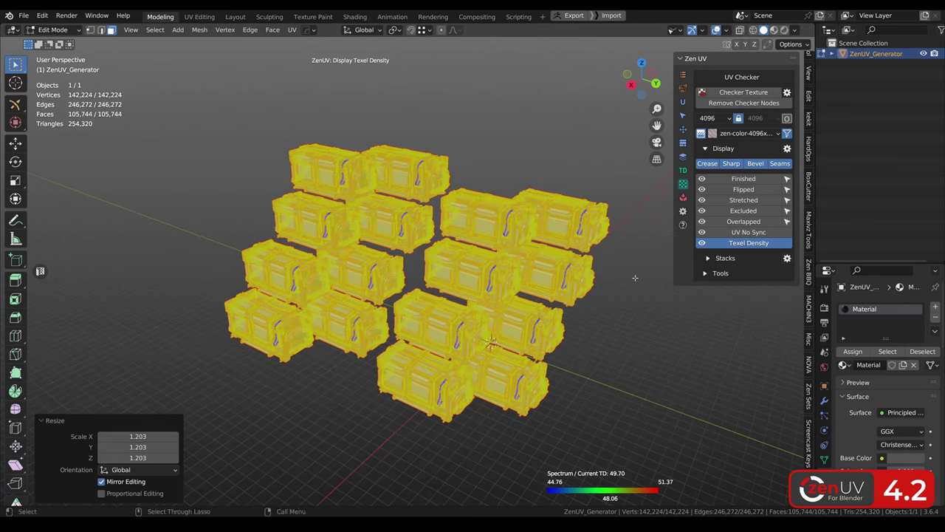
{"action": "left_click", "coordinate": [786, 149]}
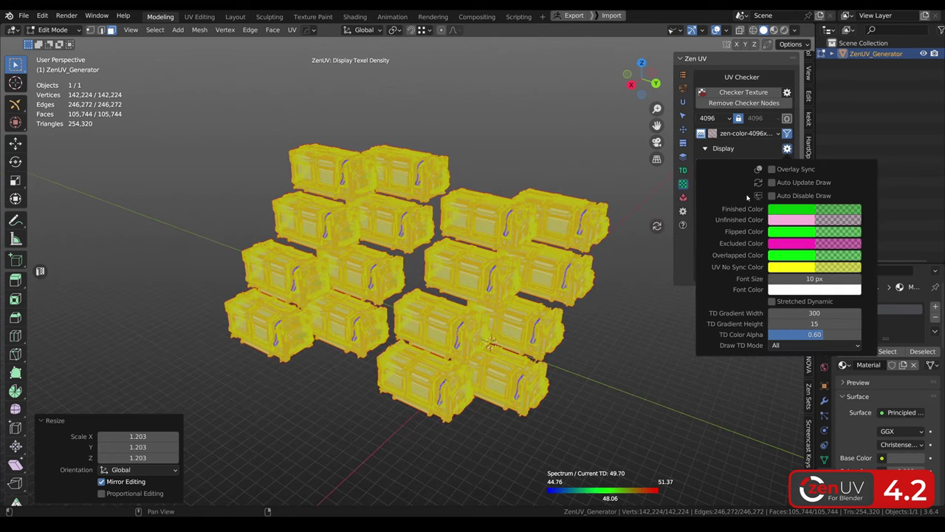
{"action": "key", "text": "s"}
{"action": "left_click", "coordinate": [558, 314]}
{"action": "middle_click_drag", "start_coordinate": [421, 263], "coordinate": [640, 232]}
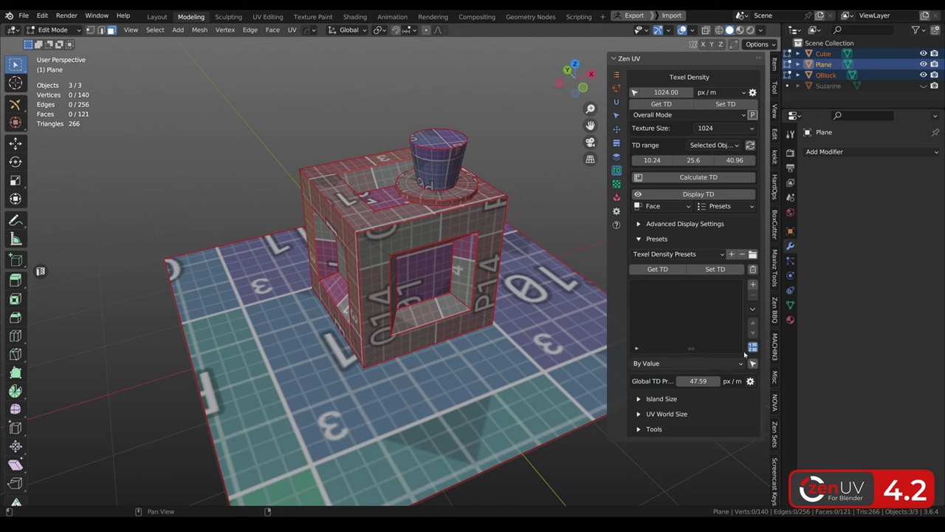
Select one face each on the hat, cube and plane, and create texel density presets from them
{"action": "left_click", "coordinate": [449, 169]}
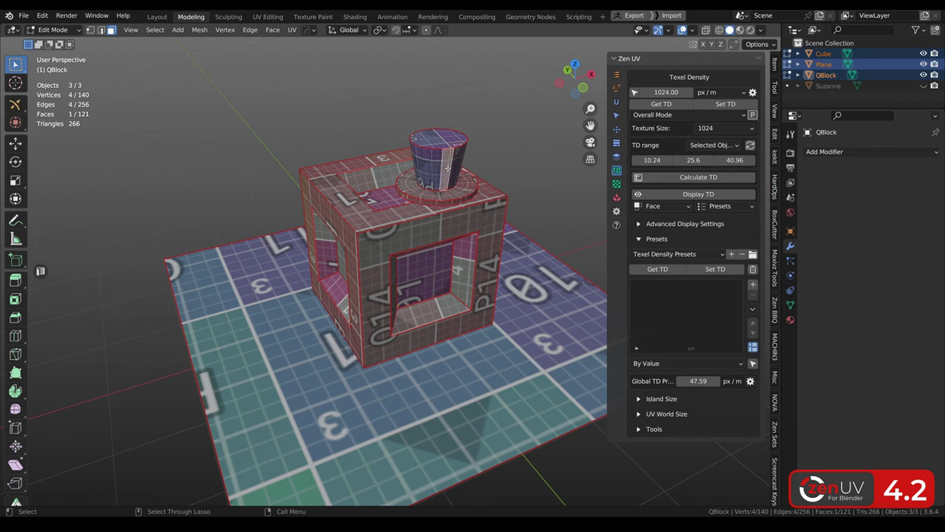
{"action": "left_click", "coordinate": [447, 223], "text": "shift"}
{"action": "left_click", "coordinate": [482, 355], "text": "shift"}
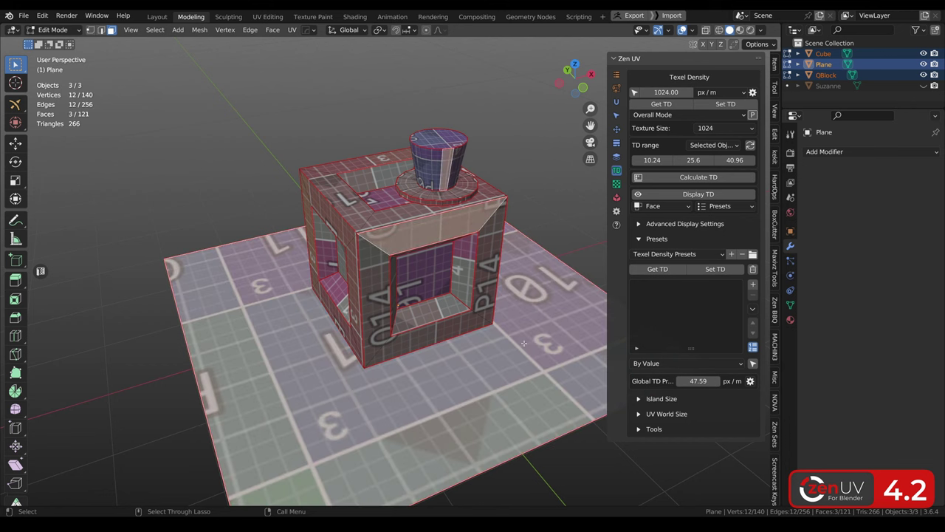
{"action": "left_click", "coordinate": [753, 311]}
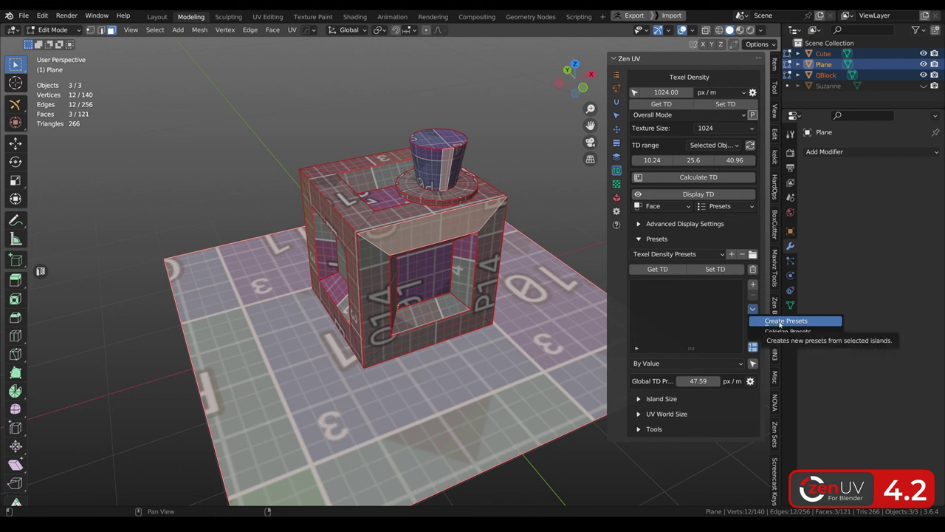
{"action": "left_click", "coordinate": [769, 322]}
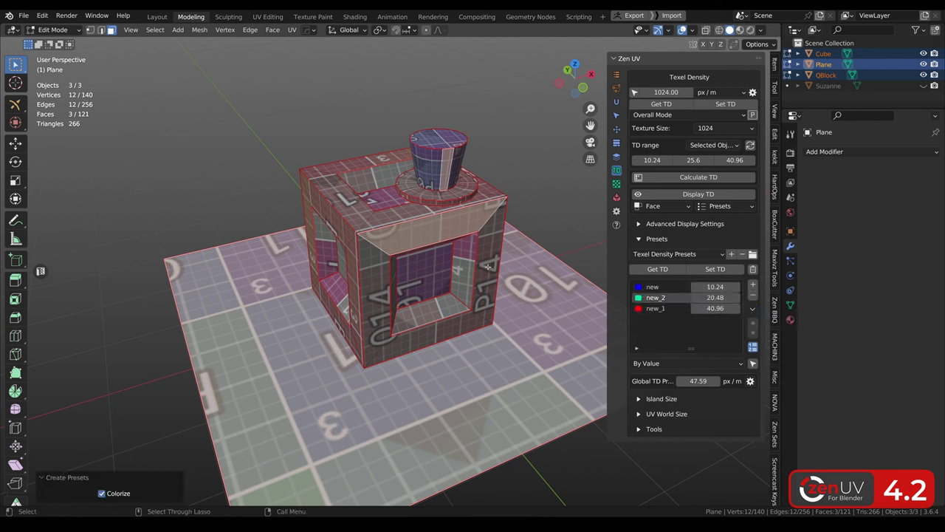
Change the new_2 and new_1 preset colors to blue, and recolor the list with Colorize Presets
{"action": "left_click", "coordinate": [638, 297]}
{"action": "mouse_move", "coordinate": [706, 203]}
{"action": "left_mouse_down"}
{"action": "mouse_move", "coordinate": [716, 178]}
{"action": "mouse_move", "coordinate": [716, 189]}
{"action": "left_mouse_up"}
{"action": "left_click", "coordinate": [638, 308]}
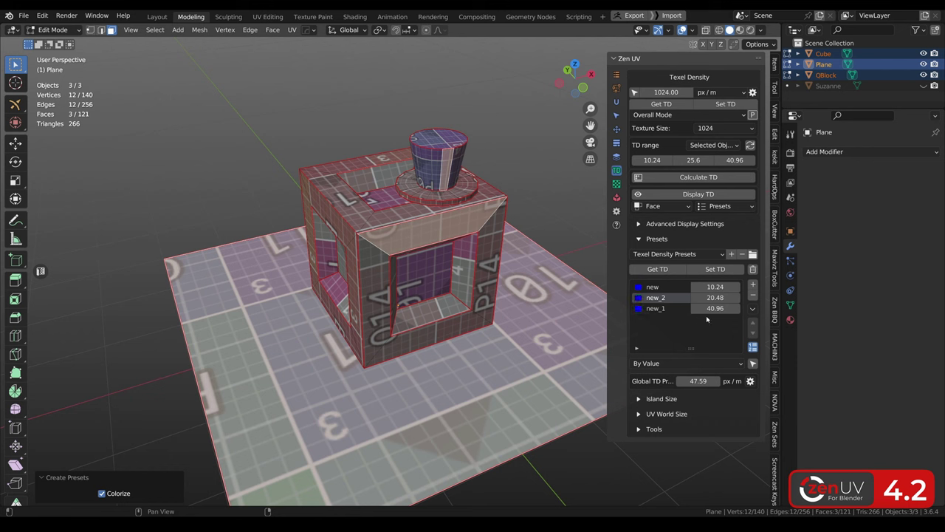
{"action": "left_click", "coordinate": [753, 308]}
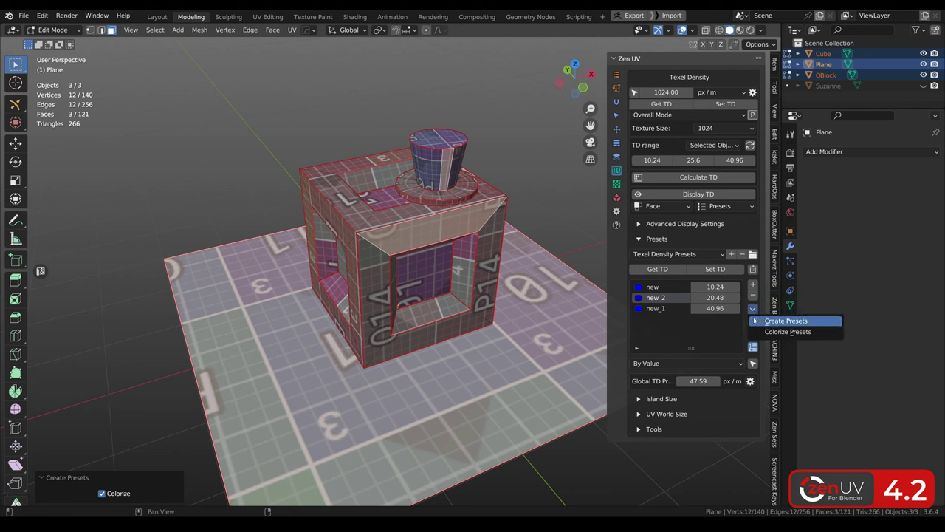
{"action": "left_click", "coordinate": [779, 332]}
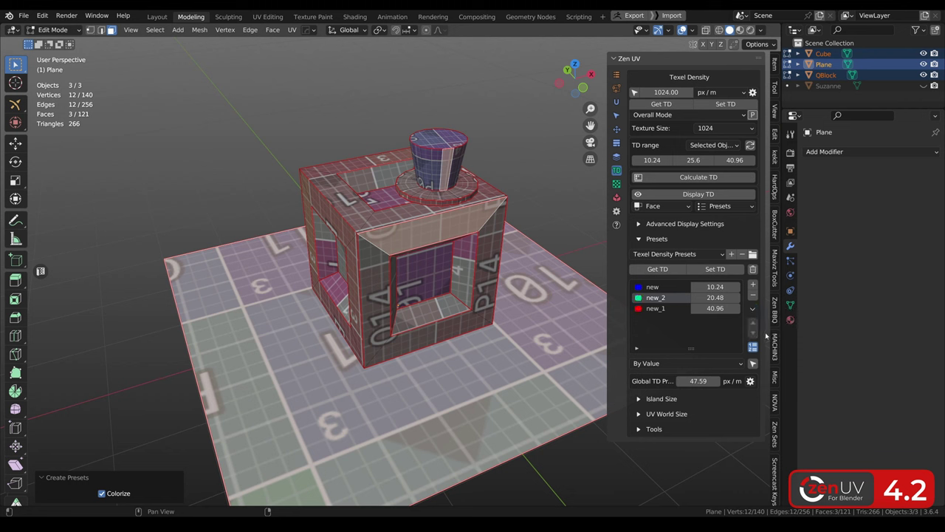
Turn sorting by value off and on again for the preset list
{"action": "left_click", "coordinate": [753, 347]}
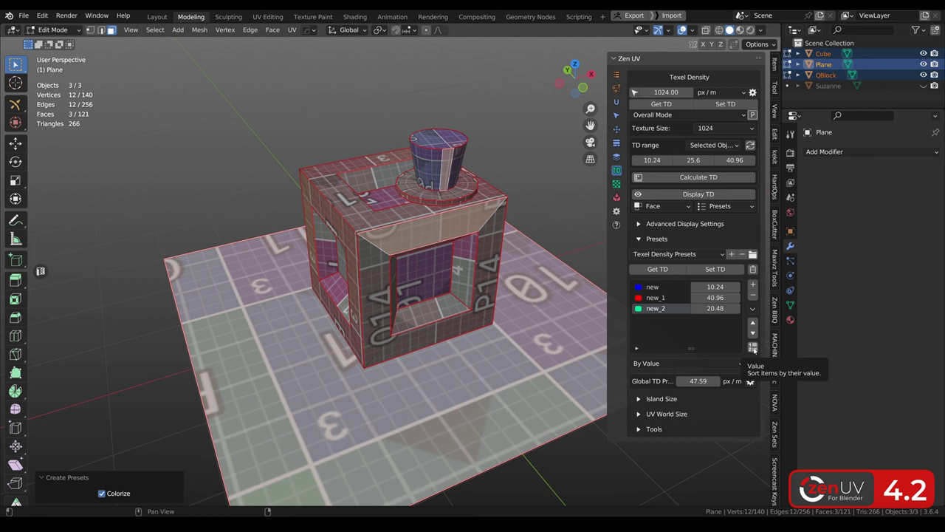
{"action": "left_click", "coordinate": [753, 348]}
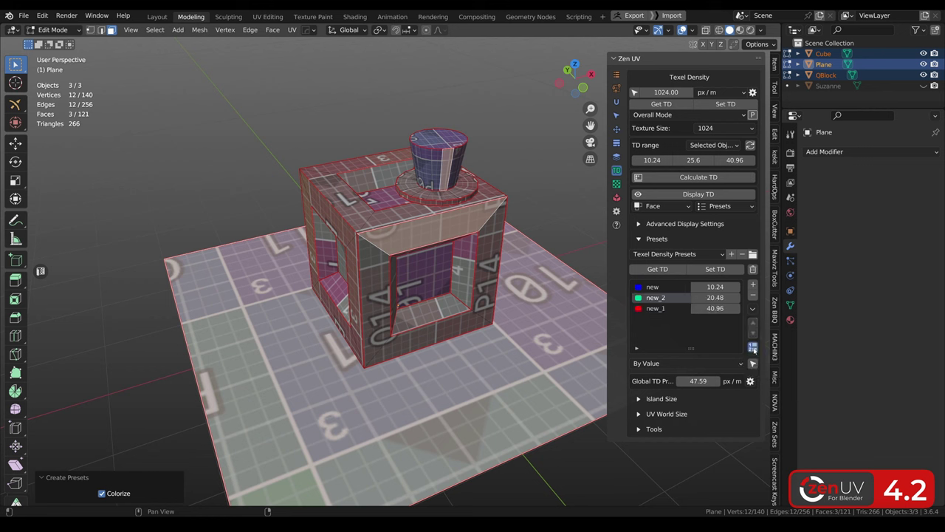
Deselect all faces and save the texel density preset list under the name 1
{"action": "key", "text": "alt+a"}
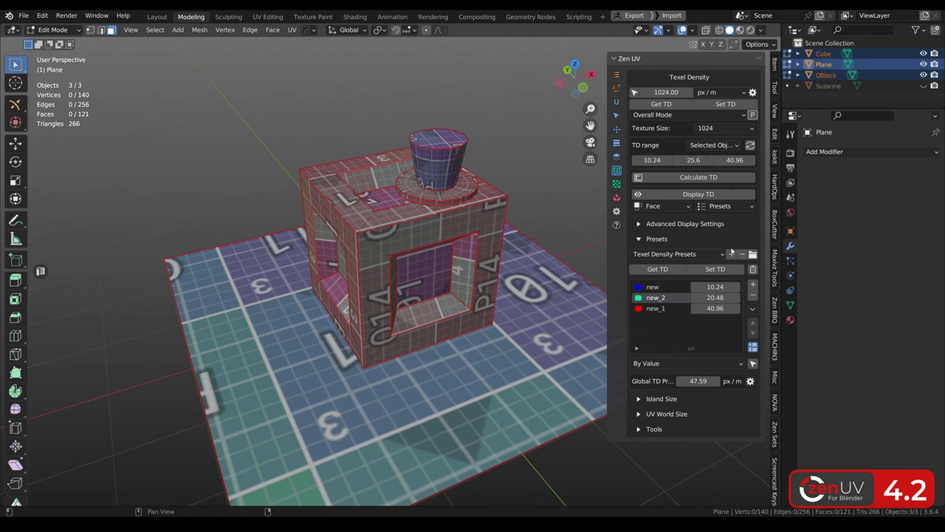
{"action": "left_click", "coordinate": [731, 253]}
{"action": "left_click", "coordinate": [725, 274]}
{"action": "type", "text": "1"}
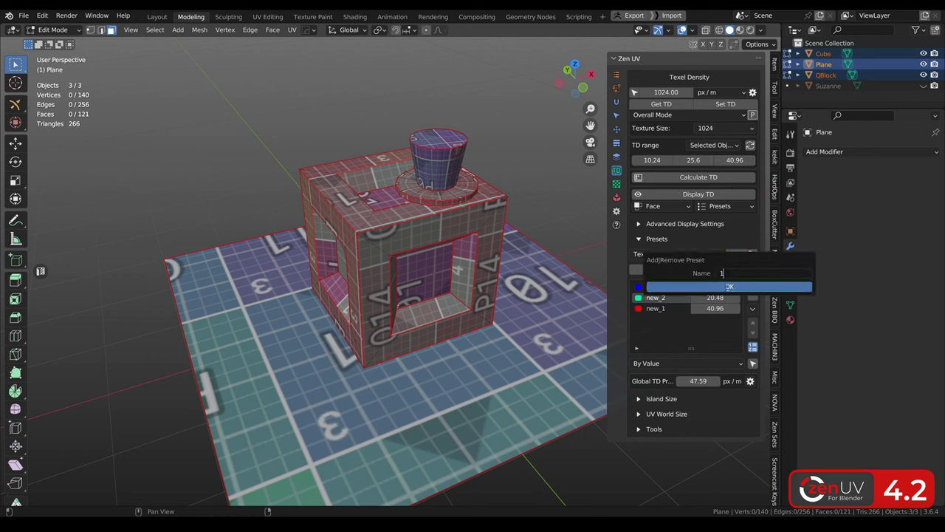
{"action": "left_click", "coordinate": [728, 288]}
Clear all entries from the texel density preset list
{"action": "left_click", "coordinate": [753, 270]}
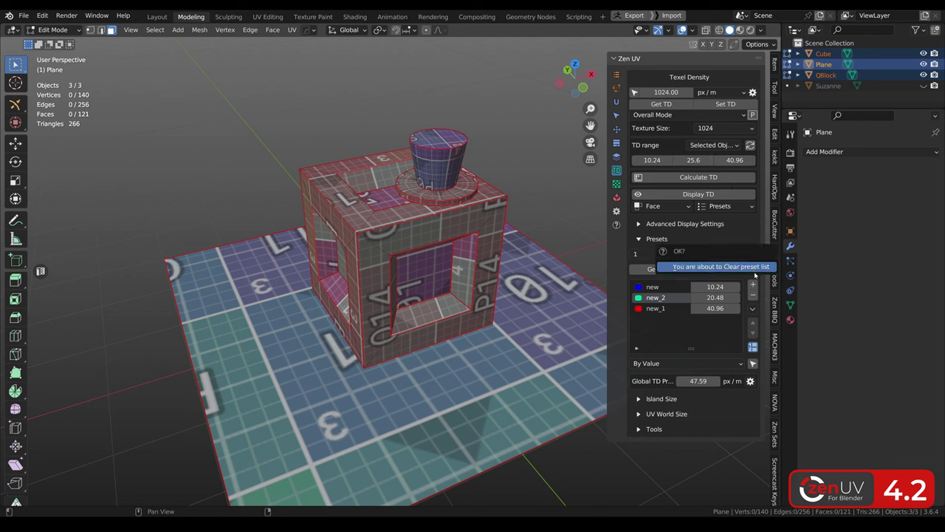
{"action": "left_click", "coordinate": [716, 266]}
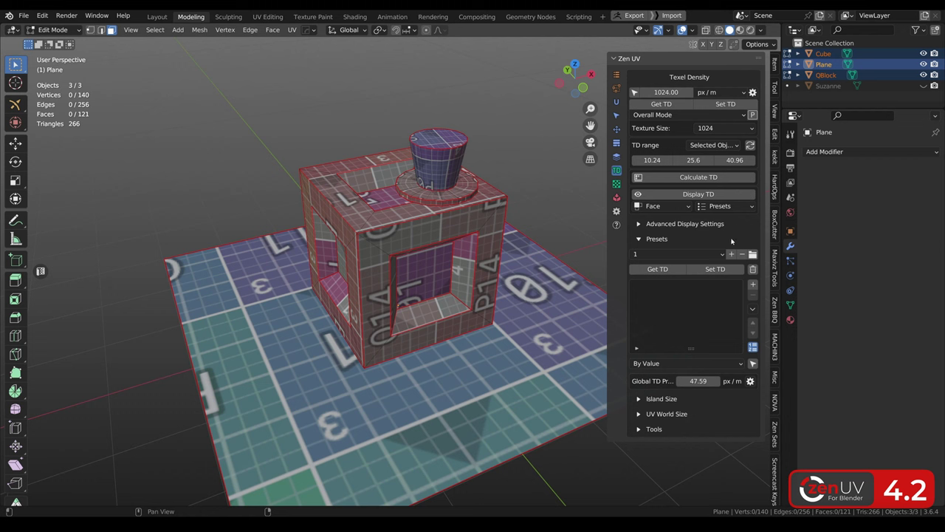
Set the texel density units to px / th and the texture size to 8192
{"action": "left_click", "coordinate": [711, 93]}
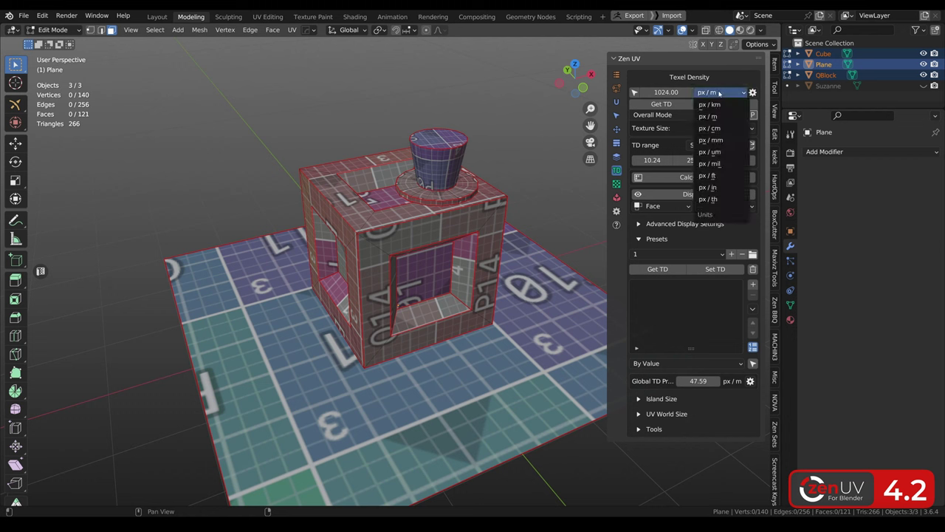
{"action": "left_click", "coordinate": [722, 146]}
{"action": "left_click", "coordinate": [715, 127]}
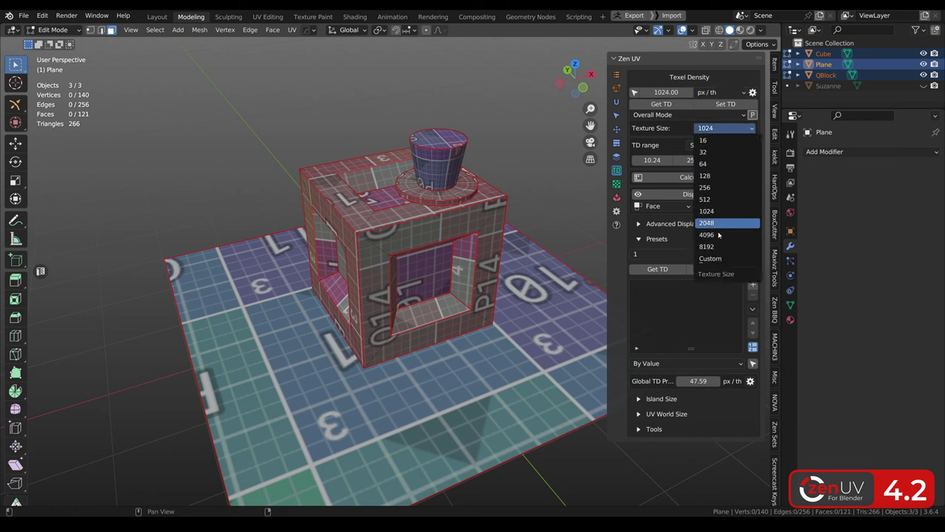
{"action": "left_click", "coordinate": [720, 249]}
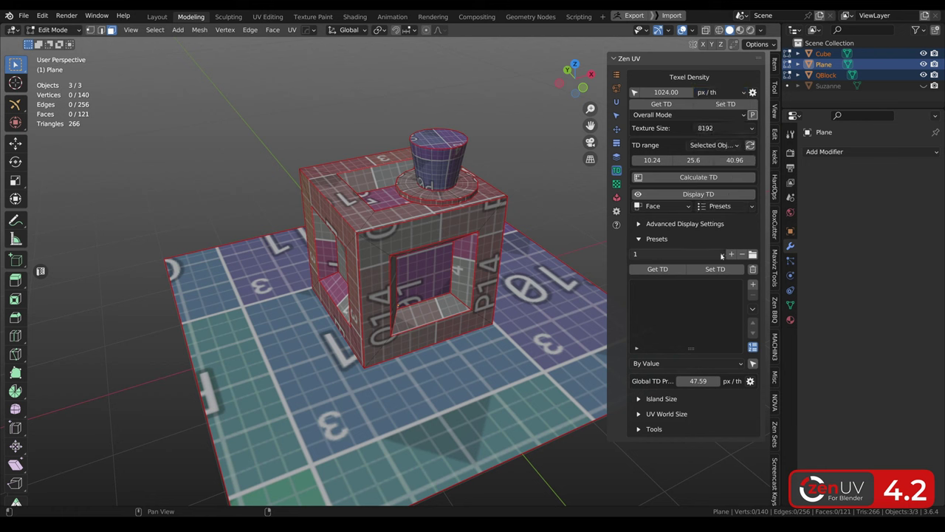
Load texel density preset list 1 with the Load TD Units and Texture Size option enabled
{"action": "left_click", "coordinate": [722, 255]}
{"action": "left_click", "coordinate": [679, 270]}
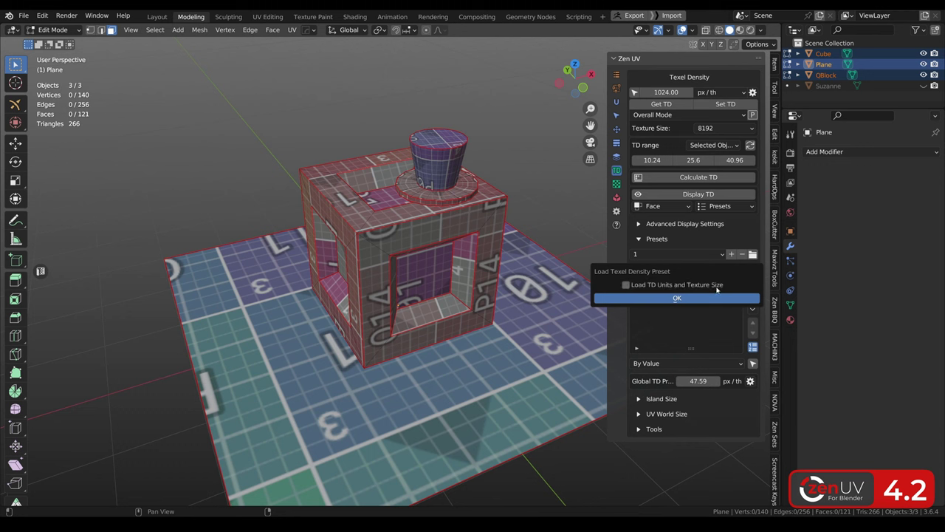
{"action": "left_click", "coordinate": [626, 285]}
{"action": "left_click", "coordinate": [677, 297]}
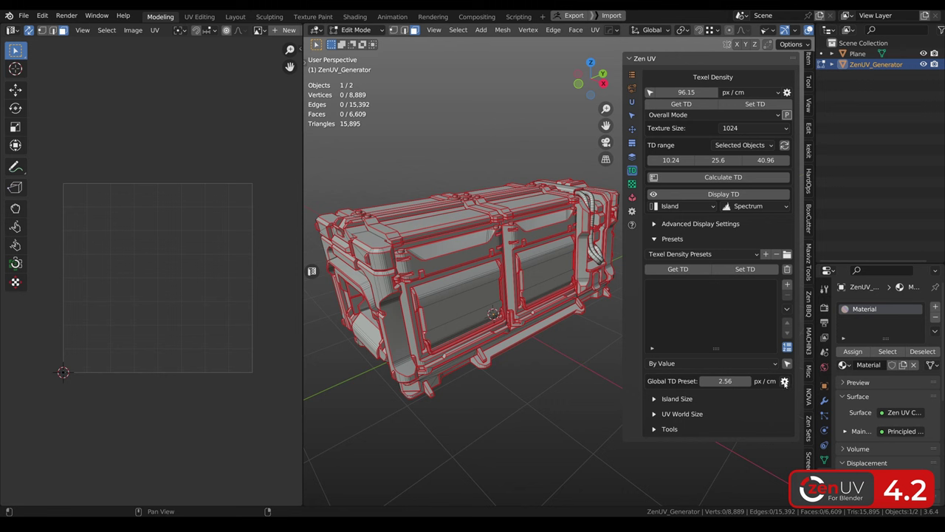
Select the crate's larger front panel up to its seams and apply Zen Unwrap with Texel Density set to Global Preset
{"action": "left_click", "coordinate": [785, 382]}
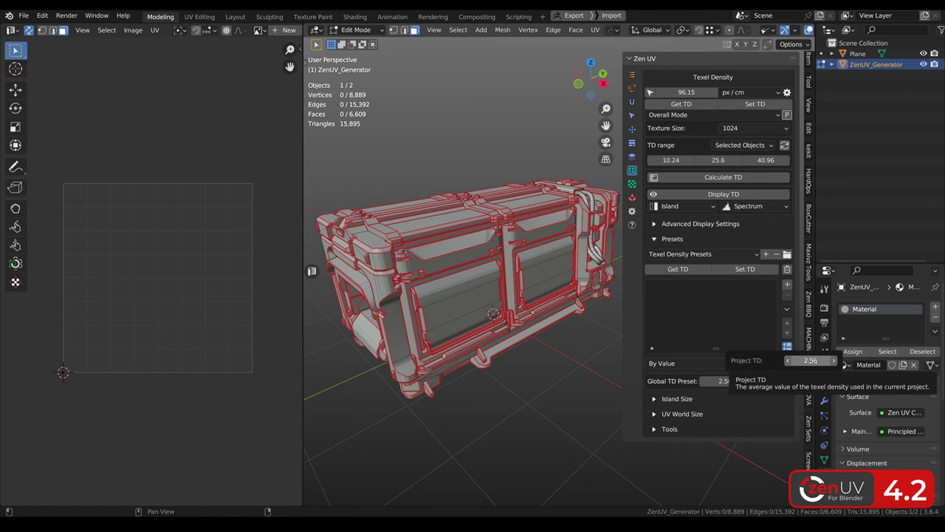
{"action": "left_click", "coordinate": [632, 104]}
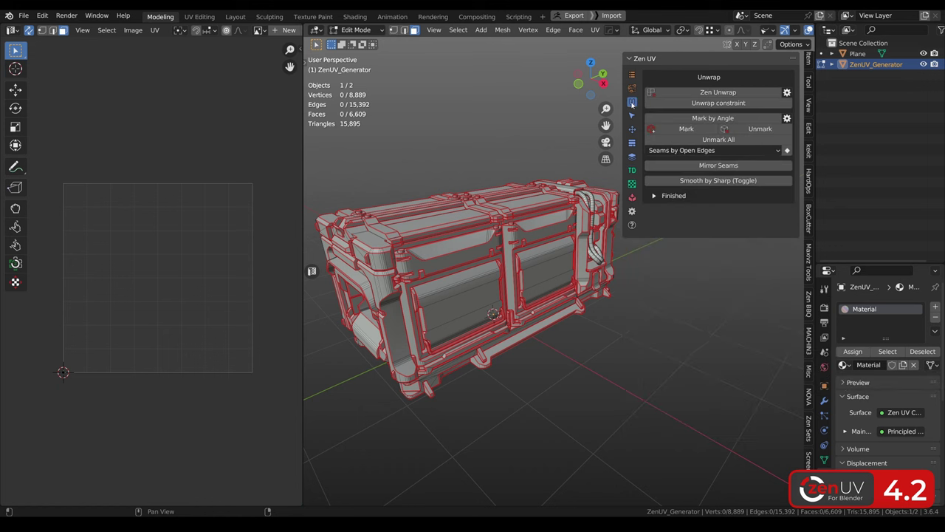
{"action": "left_click", "coordinate": [463, 294]}
{"action": "key", "text": "ctrl+l"}
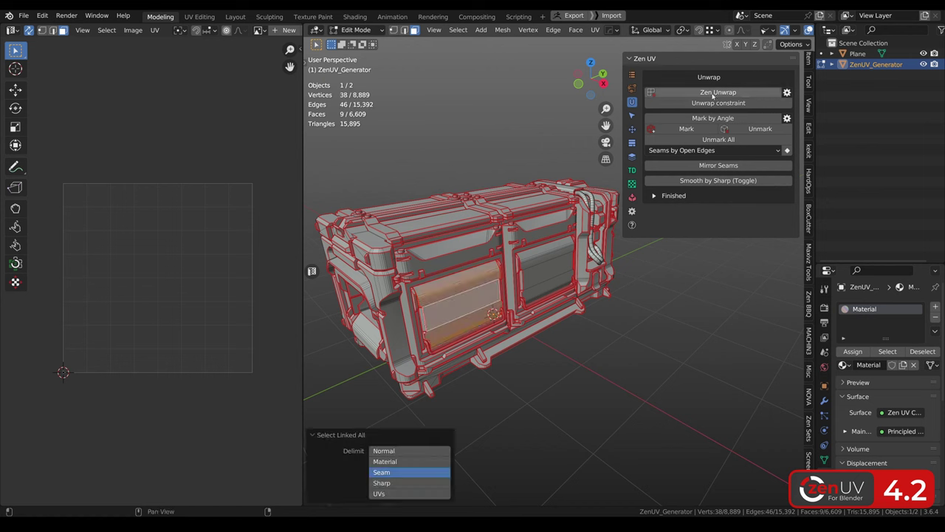
{"action": "left_click", "coordinate": [714, 93]}
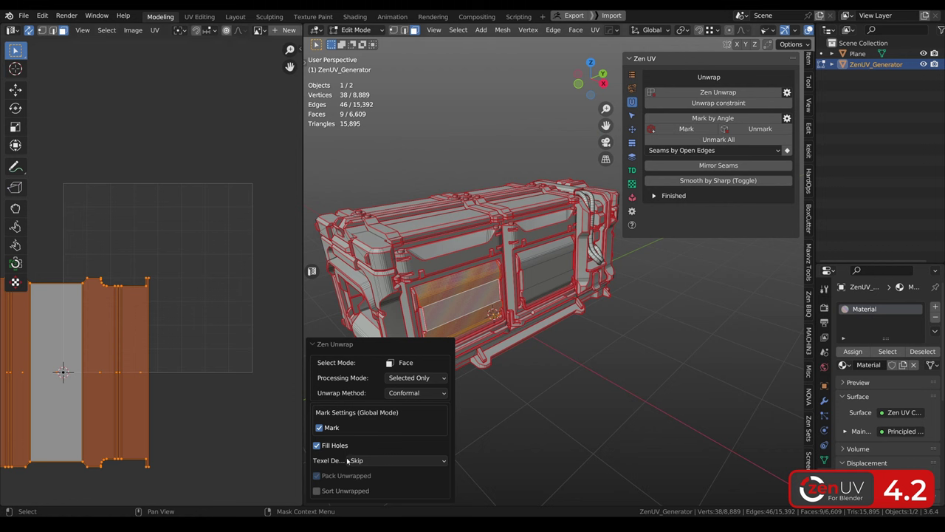
{"action": "left_click", "coordinate": [374, 461]}
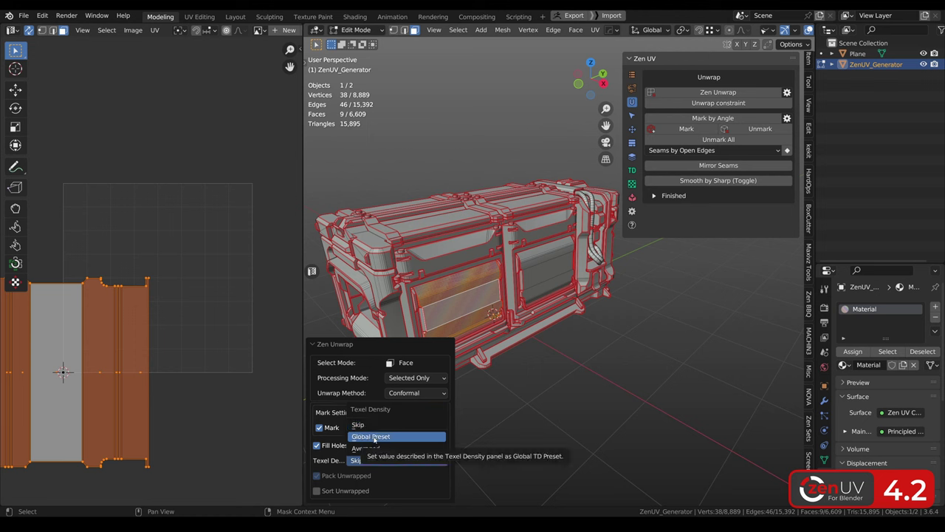
{"action": "left_click", "coordinate": [374, 438]}
Select the crate's second front panel up to its seams and apply Zen Unwrap using the Global Preset texel density
{"action": "key", "text": "ctrl+l"}
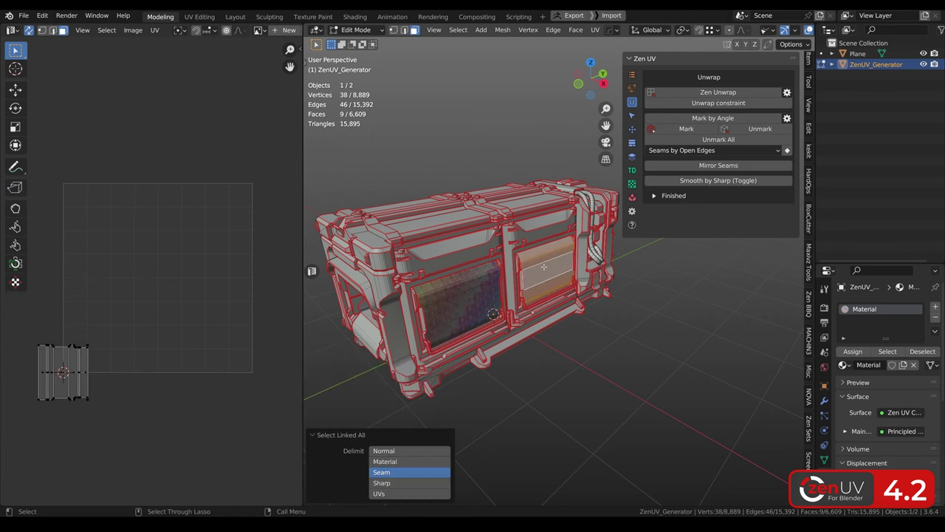
{"action": "left_click", "coordinate": [707, 93]}
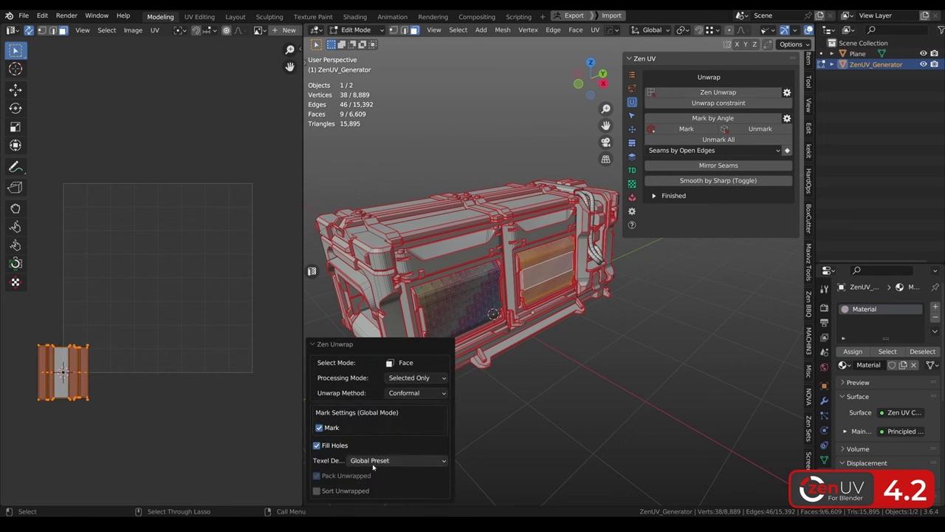
{"action": "left_click", "coordinate": [633, 172]}
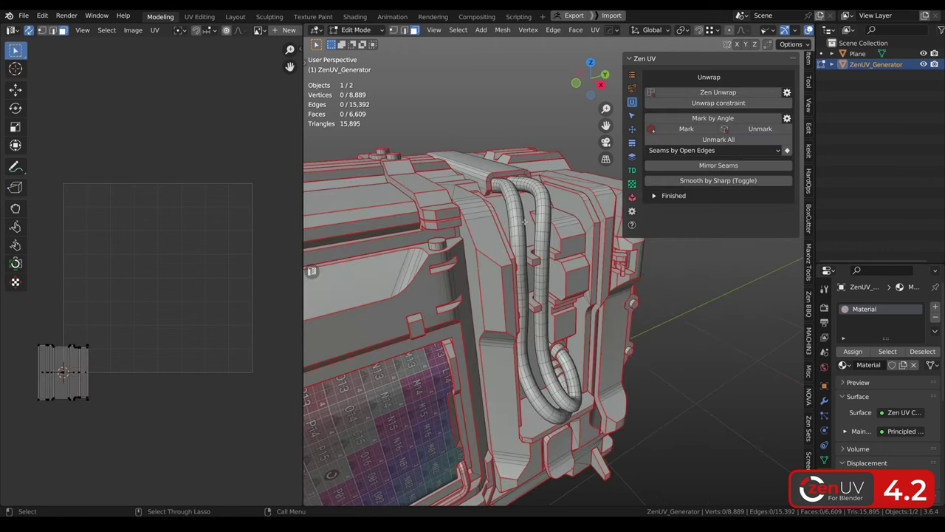
Select a face on the crate's front hose, apply Quadrify Island to it, and change the operation's Texel Density option
{"action": "left_click", "coordinate": [521, 222]}
{"action": "scroll", "coordinate": [522, 221], "scroll_direction": "down", "scroll_amount": 3}
{"action": "mouse_move", "coordinate": [521, 222]}
{"action": "middle_mouse_down"}
{"action": "mouse_move", "coordinate": [521, 284]}
{"action": "mouse_move", "coordinate": [521, 232]}
{"action": "middle_mouse_up"}
{"action": "scroll", "coordinate": [521, 232], "scroll_direction": "up", "scroll_amount": 4}
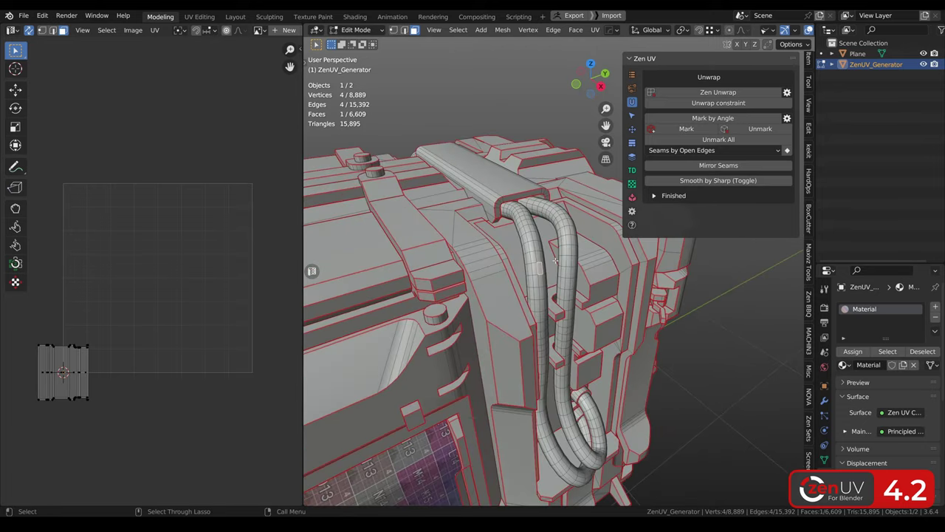
{"action": "left_click", "coordinate": [631, 128]}
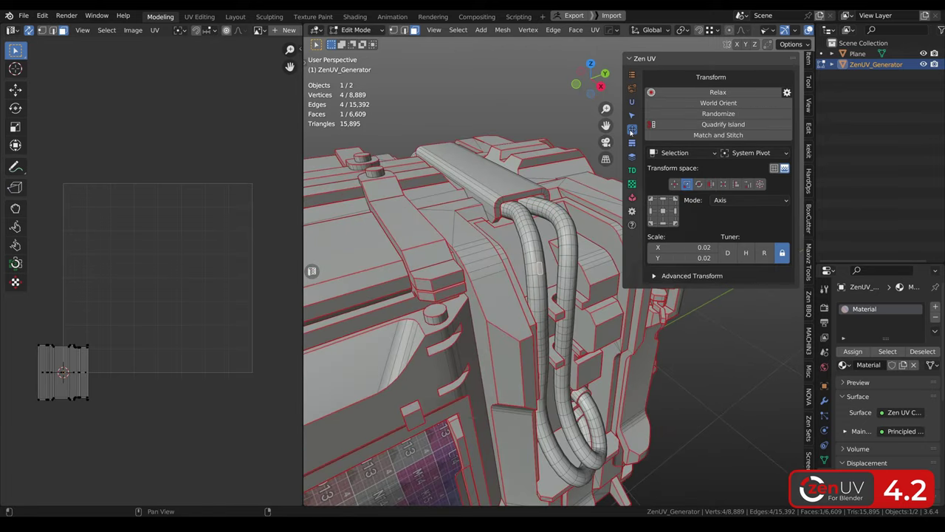
{"action": "left_click", "coordinate": [723, 125]}
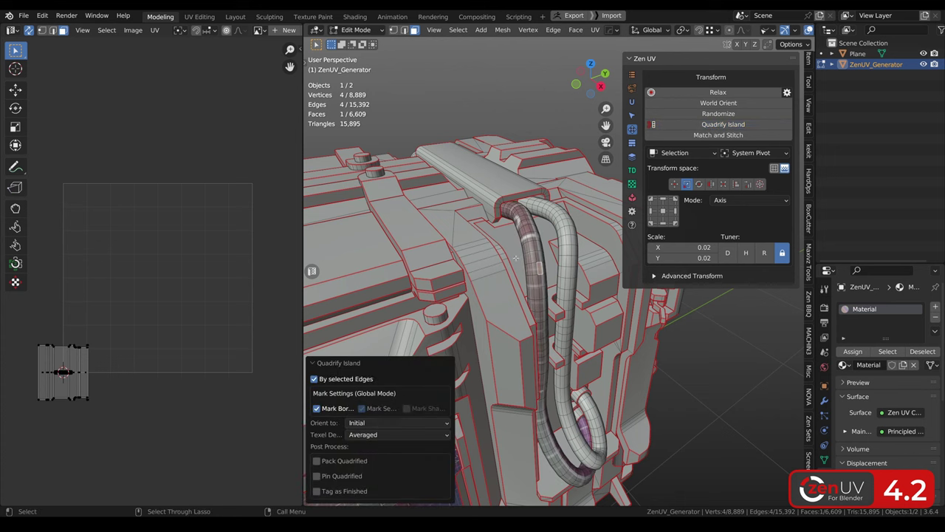
{"action": "left_click", "coordinate": [384, 435]}
{"action": "left_click", "coordinate": [368, 459]}
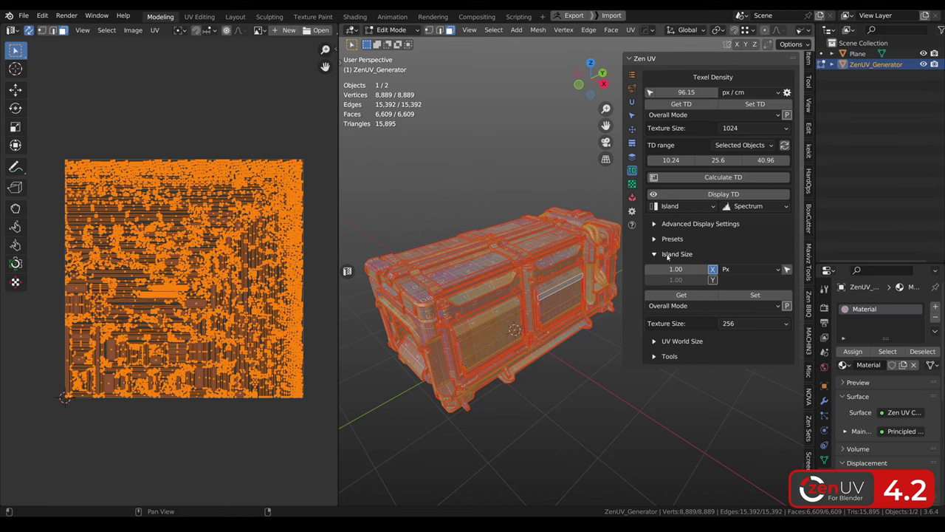
Set the Island Size units to Px and get the size of the selected islands
{"action": "left_click", "coordinate": [746, 270]}
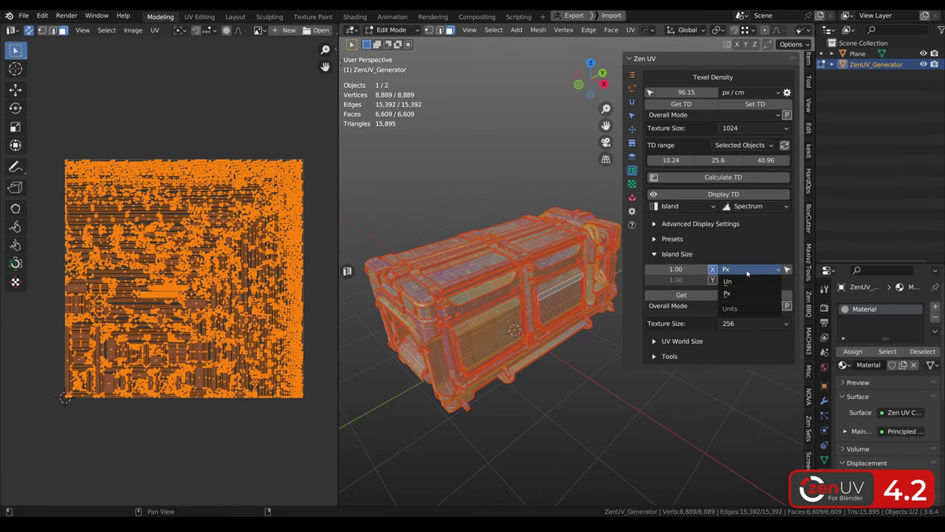
{"action": "left_click", "coordinate": [738, 296]}
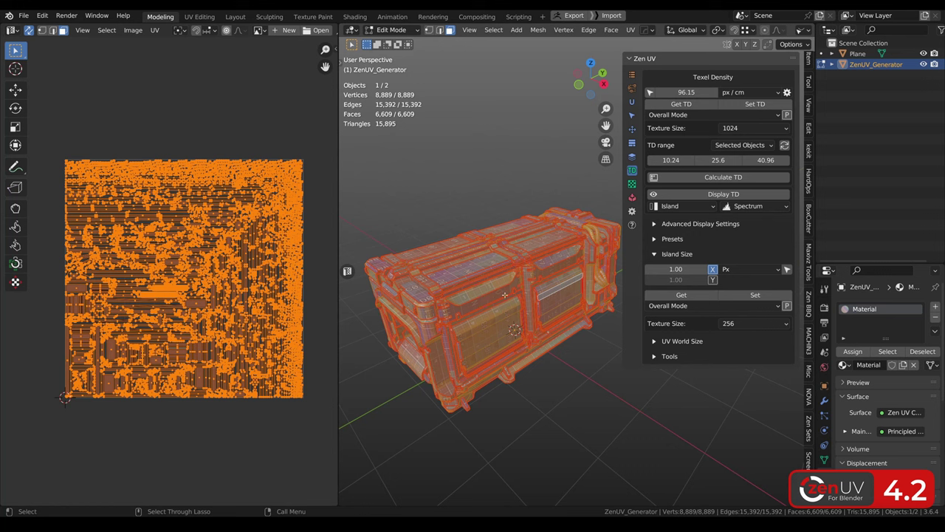
{"action": "left_click", "coordinate": [686, 296]}
Set the Island Size texture size to 2048 and apply the stored size to the selected islands
{"action": "left_click", "coordinate": [746, 325]}
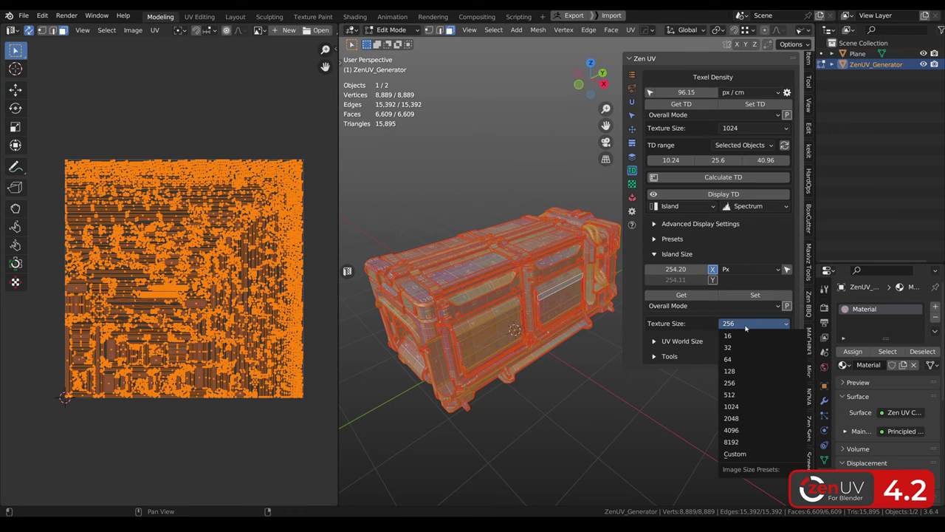
{"action": "left_click", "coordinate": [733, 418]}
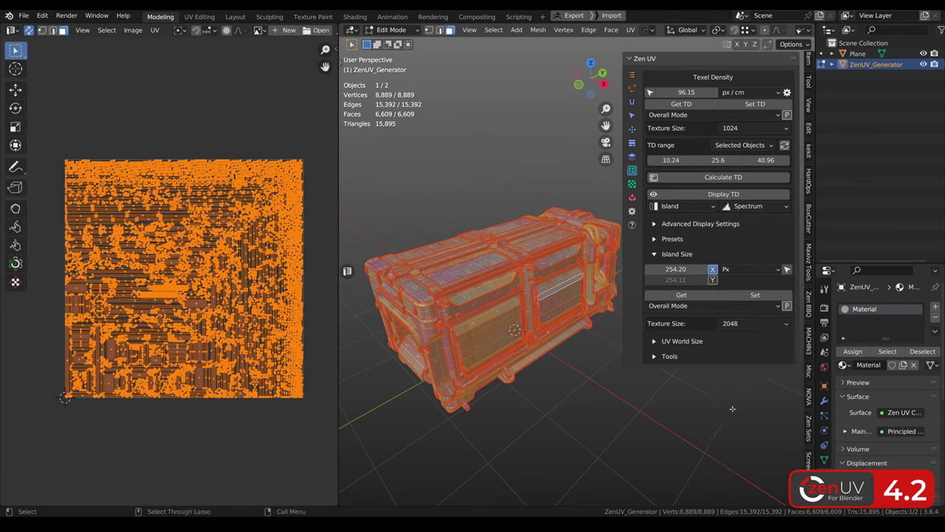
{"action": "left_click", "coordinate": [755, 296]}
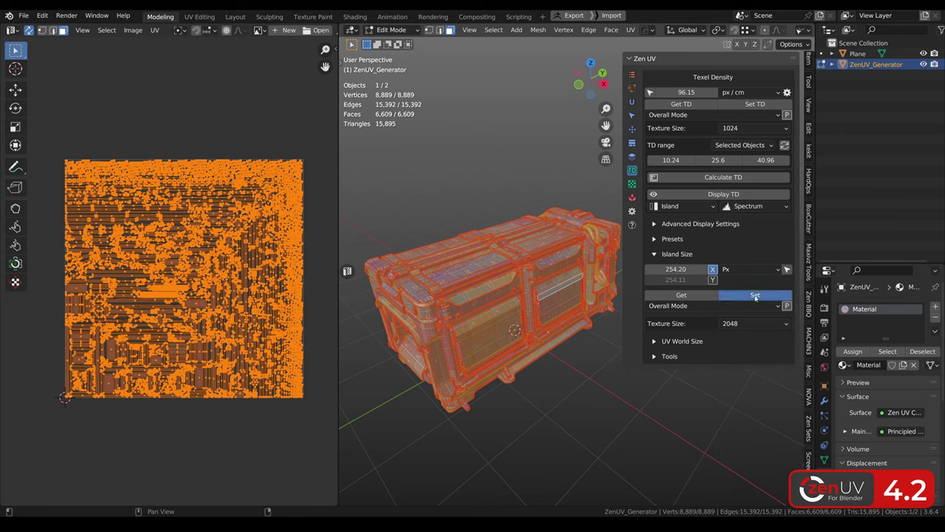
{"action": "scroll", "coordinate": [181, 294], "scroll_direction": "up", "scroll_amount": 12}
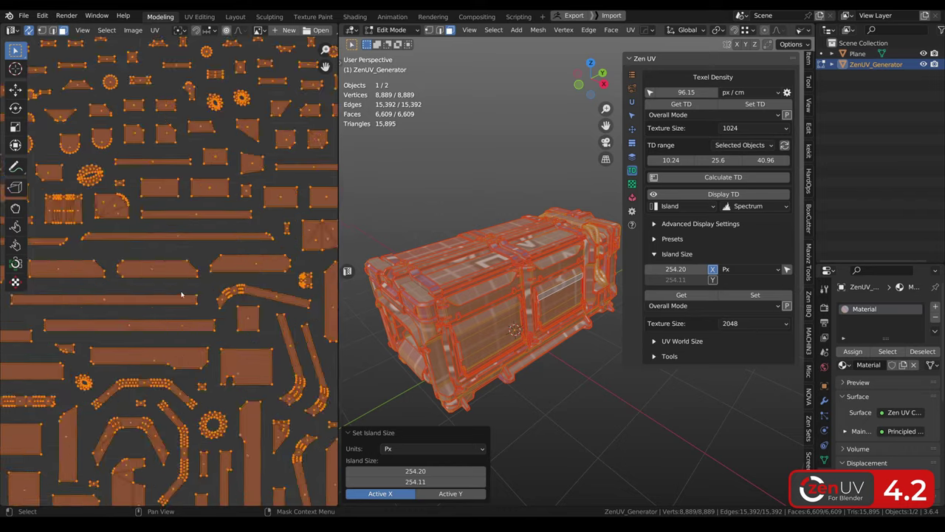
{"action": "scroll", "coordinate": [181, 294], "scroll_direction": "up", "scroll_amount": 6}
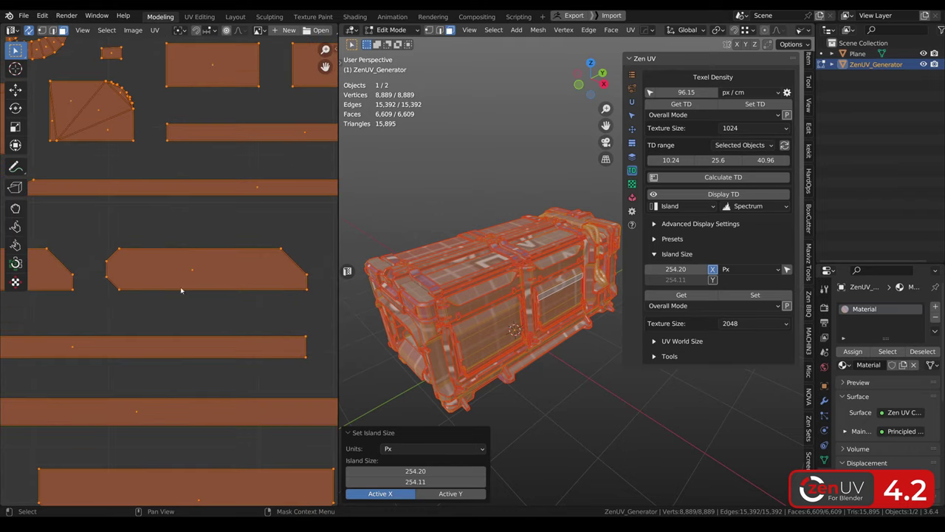
{"action": "left_click", "coordinate": [732, 324]}
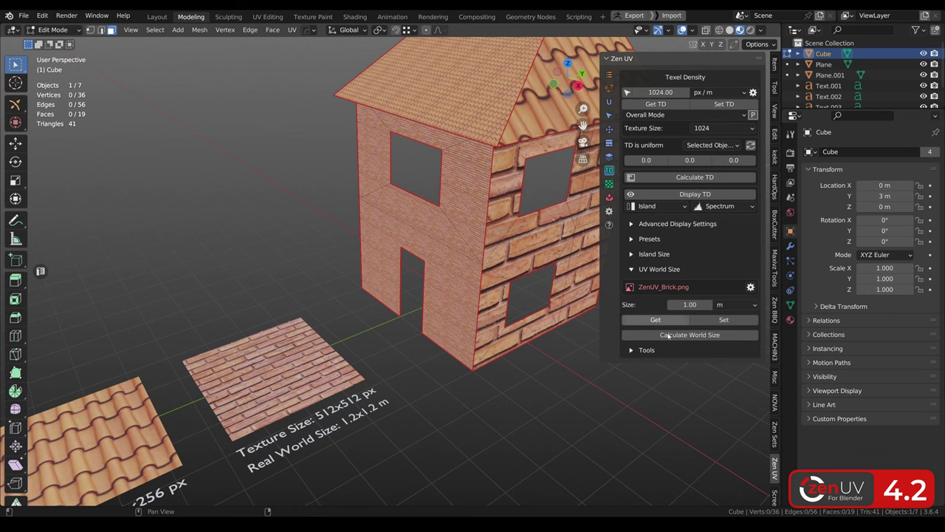
Examine the brick and roof tile reference planes, their texture and real-world size labels, and the house walls
{"action": "middle_click_drag", "start_coordinate": [520, 380], "coordinate": [479, 319]}
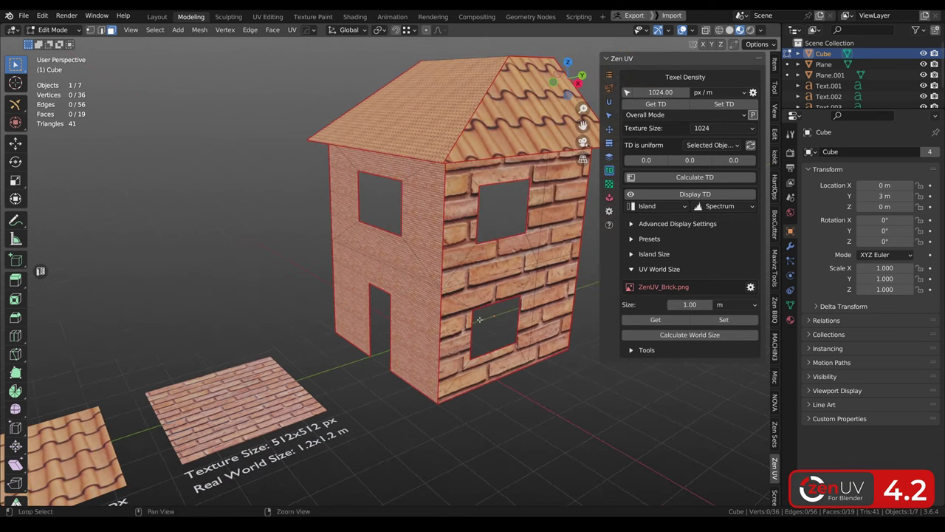
{"action": "middle_click_drag", "start_coordinate": [519, 294], "coordinate": [520, 325]}
{"action": "middle_click_drag", "start_coordinate": [379, 394], "coordinate": [393, 320], "text": "alt"}
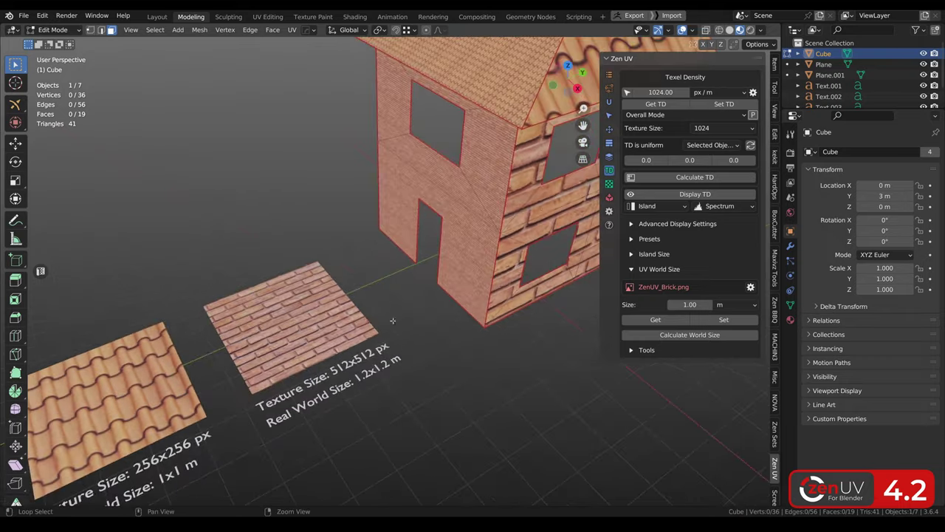
{"action": "mouse_move", "coordinate": [393, 320]}
{"action": "left_mouse_down", "text": "alt"}
{"action": "mouse_move", "coordinate": [355, 319]}
{"action": "mouse_move", "coordinate": [427, 314]}
{"action": "mouse_move", "coordinate": [399, 330]}
{"action": "mouse_move", "coordinate": [407, 325]}
{"action": "left_mouse_up", "text": "alt"}
{"action": "scroll", "coordinate": [427, 314], "scroll_direction": "up", "scroll_amount": 1}
{"action": "scroll", "coordinate": [427, 314], "scroll_direction": "up", "scroll_amount": 2}
{"action": "scroll", "coordinate": [427, 314], "scroll_direction": "down", "scroll_amount": 4}
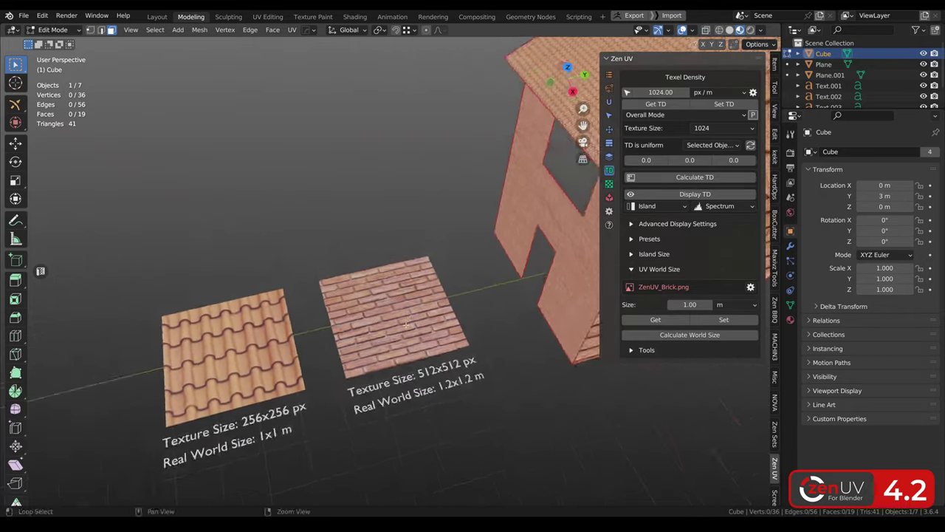
{"action": "middle_click_drag", "start_coordinate": [406, 325], "coordinate": [459, 302]}
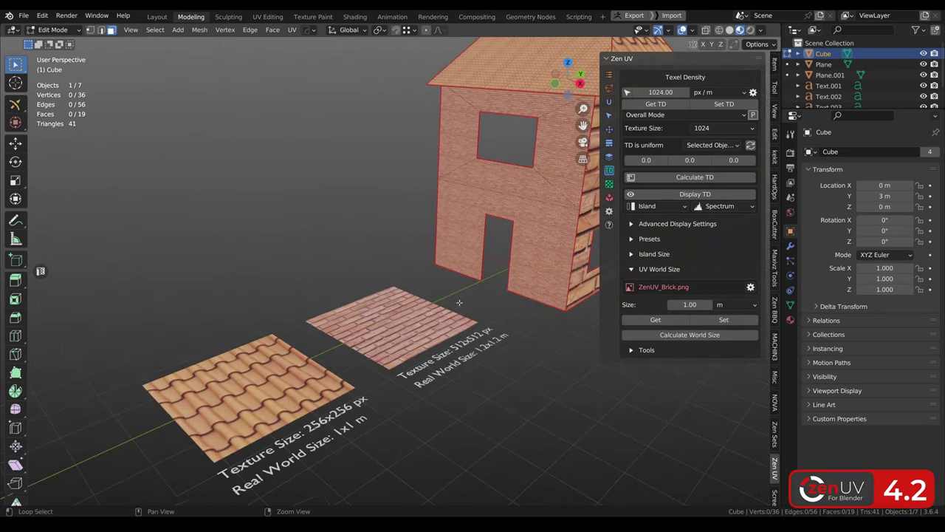
{"action": "scroll", "coordinate": [460, 302], "scroll_direction": "up", "scroll_amount": 2}
{"action": "left_click_drag", "start_coordinate": [452, 306], "coordinate": [329, 380], "text": "alt"}
{"action": "scroll", "coordinate": [437, 313], "scroll_direction": "up", "scroll_amount": 2}
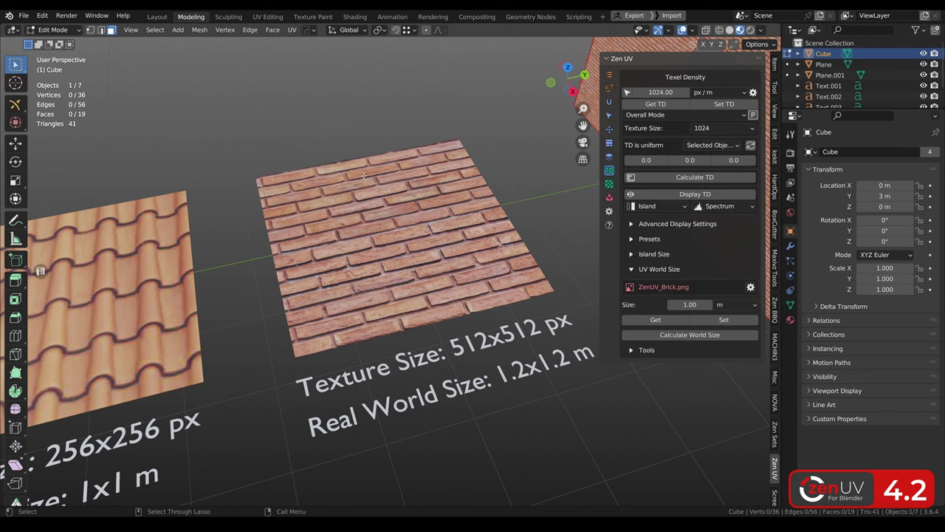
{"action": "scroll", "coordinate": [364, 175], "scroll_direction": "down", "scroll_amount": 2}
{"action": "scroll", "coordinate": [522, 295], "scroll_direction": "down", "scroll_amount": 2}
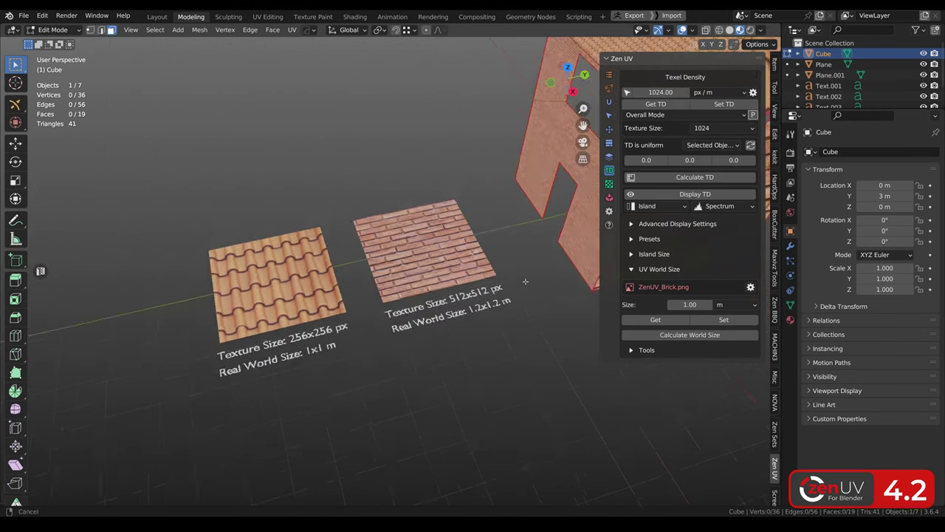
{"action": "middle_click_drag", "start_coordinate": [526, 281], "coordinate": [554, 240]}
{"action": "middle_click_drag", "start_coordinate": [554, 240], "coordinate": [436, 313], "text": "shift"}
{"action": "scroll", "coordinate": [412, 315], "scroll_direction": "up", "scroll_amount": 3}
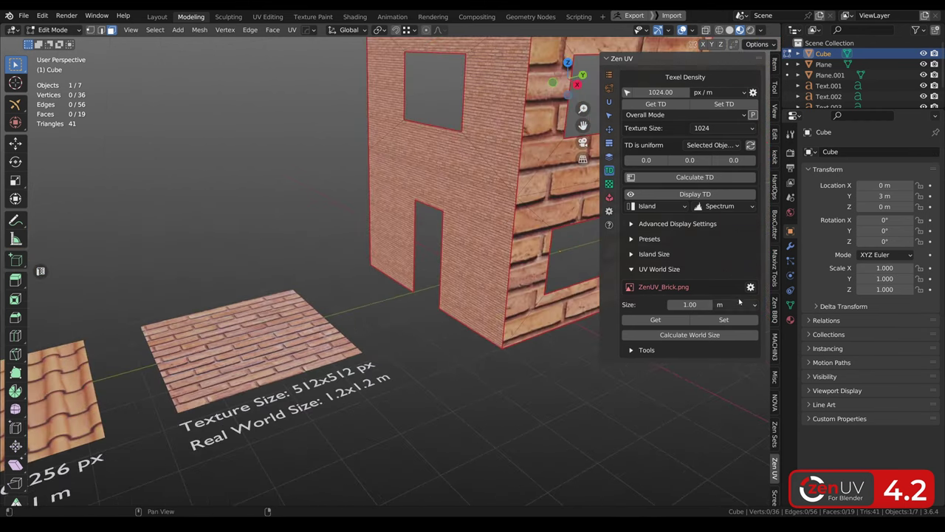
Check the image used for UV World Size and set the size of ZenUV_Brick.png to 1.2 m
{"action": "left_click", "coordinate": [751, 288]}
{"action": "left_click", "coordinate": [750, 294]}
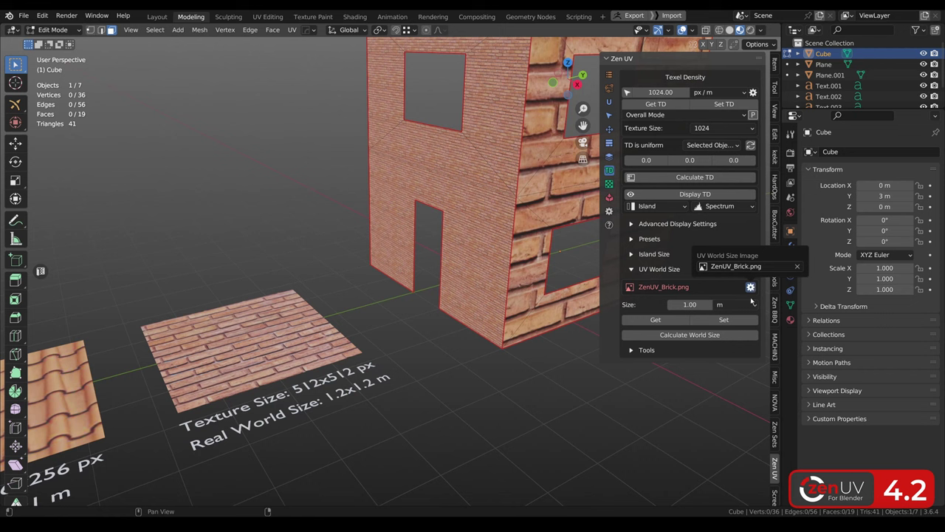
{"action": "left_click", "coordinate": [691, 305]}
{"action": "key", "text": "BackSpace"}
{"action": "type", "text": "2"}
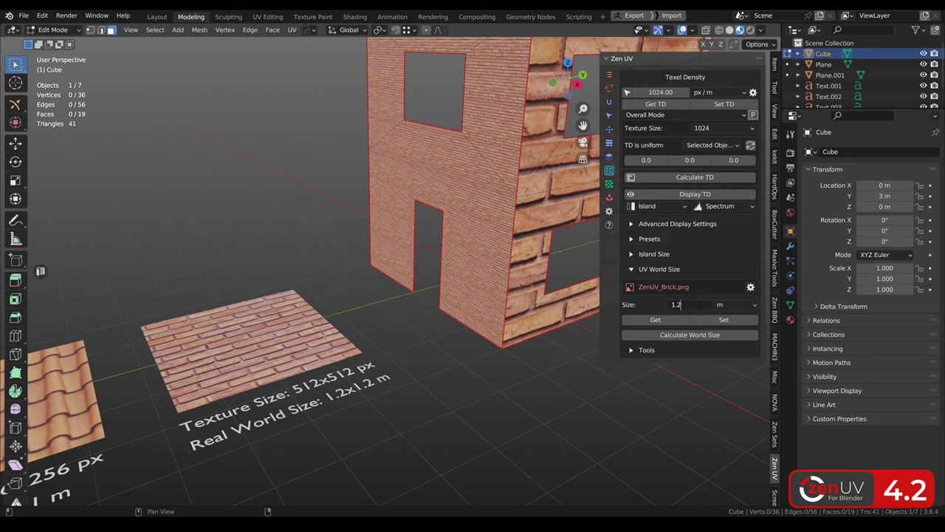
{"action": "key", "text": "Return"}
Select the face below the lower window on the large-brick wall and get its UV world size
{"action": "middle_click_drag", "start_coordinate": [556, 305], "coordinate": [514, 309], "text": "shift"}
{"action": "scroll", "coordinate": [516, 321], "scroll_direction": "down", "scroll_amount": 2}
{"action": "left_click", "coordinate": [517, 326]}
{"action": "scroll", "coordinate": [499, 314], "scroll_direction": "up", "scroll_amount": 2}
{"action": "left_click", "coordinate": [691, 336]}
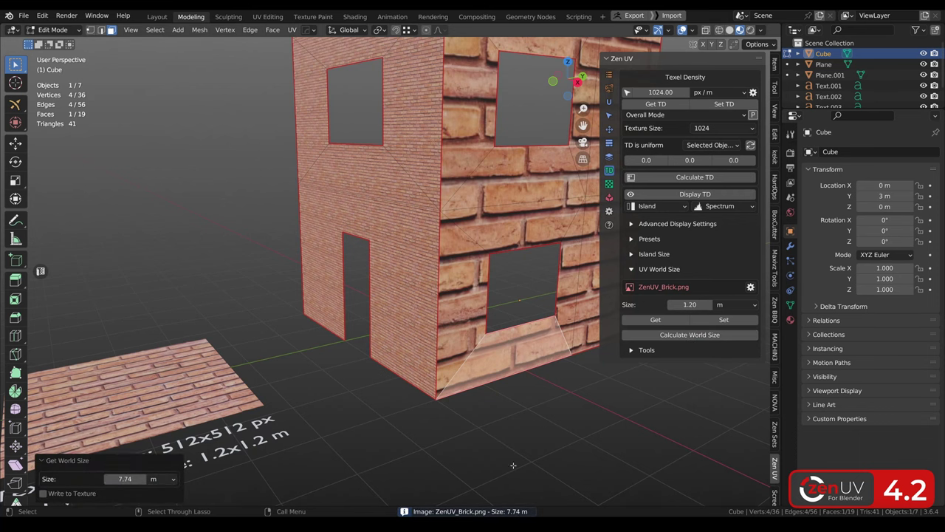
Select the linked islands of both brick walls and set their UV world size to 1.2 m
{"action": "scroll", "coordinate": [512, 381], "scroll_direction": "down", "scroll_amount": 3}
{"action": "middle_click_drag", "start_coordinate": [523, 296], "coordinate": [503, 295]}
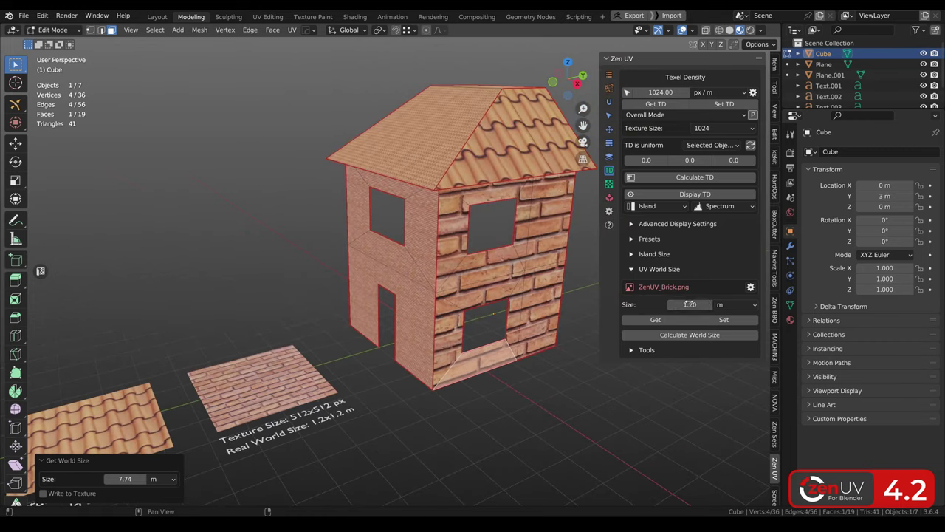
{"action": "key", "text": "ctrl+l"}
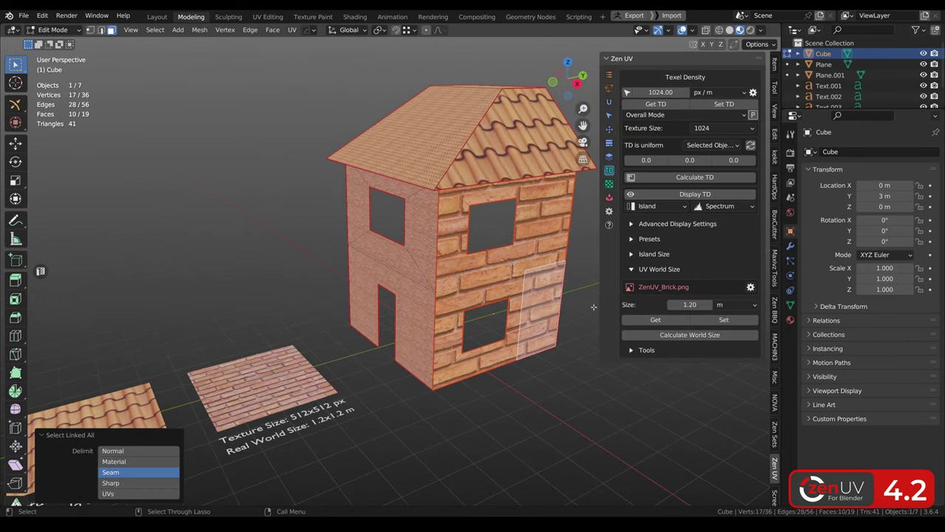
{"action": "left_click", "coordinate": [420, 239], "text": "shift"}
{"action": "key", "text": "ctrl+l"}
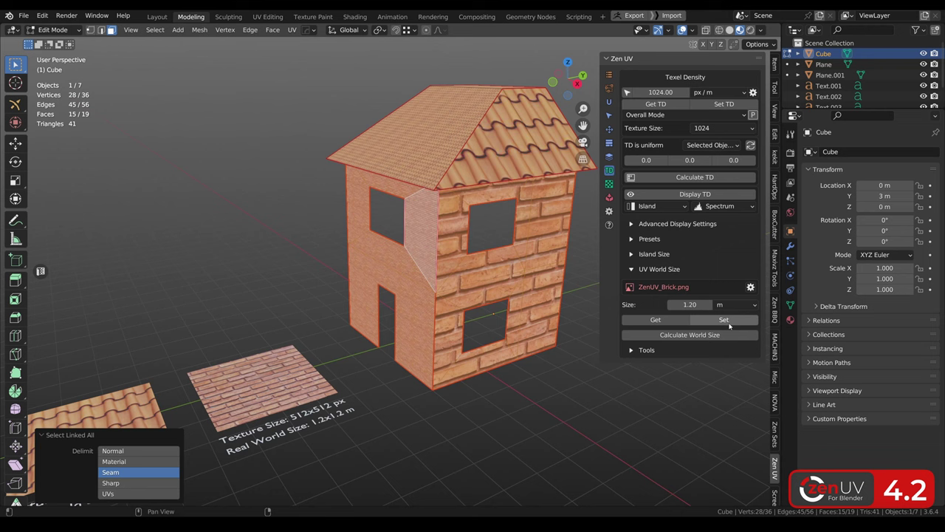
{"action": "left_click", "coordinate": [731, 323]}
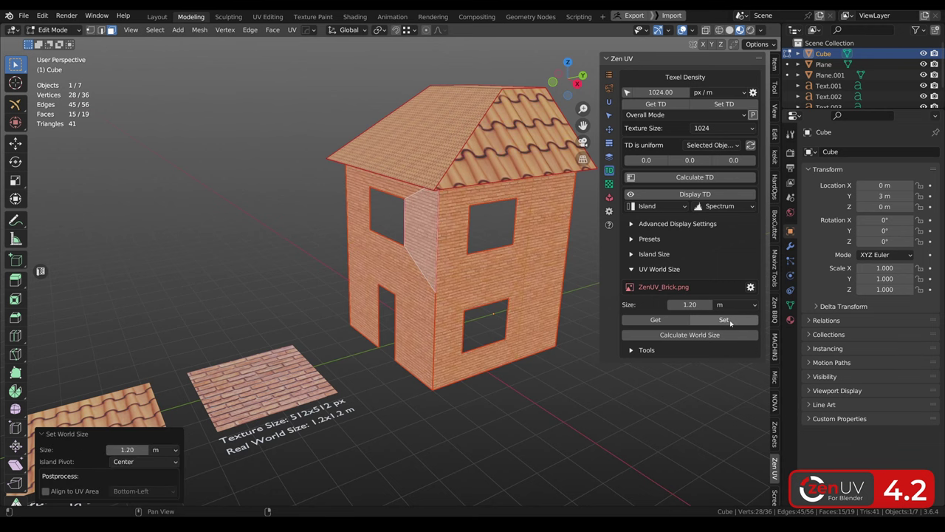
{"action": "left_click", "coordinate": [502, 410]}
Choose ZenUV_Roof.png as the UV World Size image
{"action": "scroll", "coordinate": [502, 409], "scroll_direction": "down", "scroll_amount": 3}
{"action": "middle_click_drag", "start_coordinate": [503, 409], "coordinate": [479, 445]}
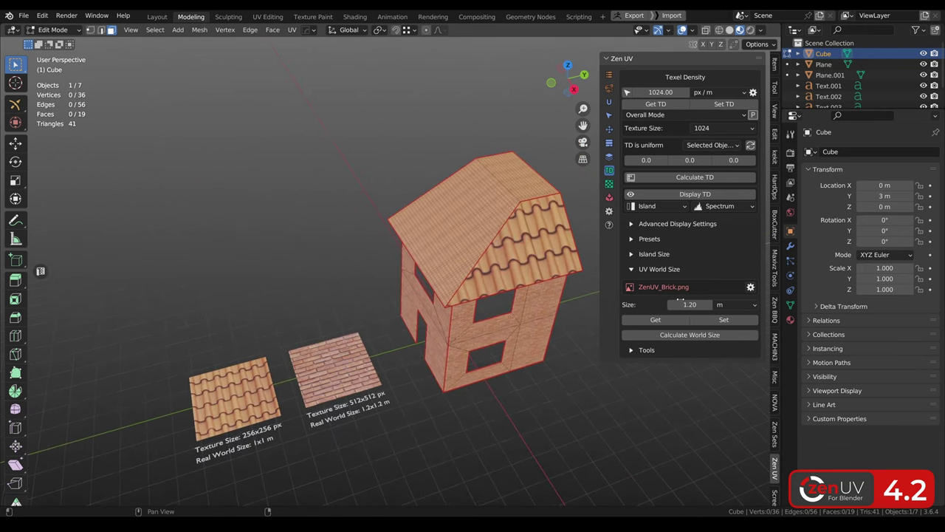
{"action": "left_click", "coordinate": [750, 286]}
{"action": "left_click", "coordinate": [737, 266]}
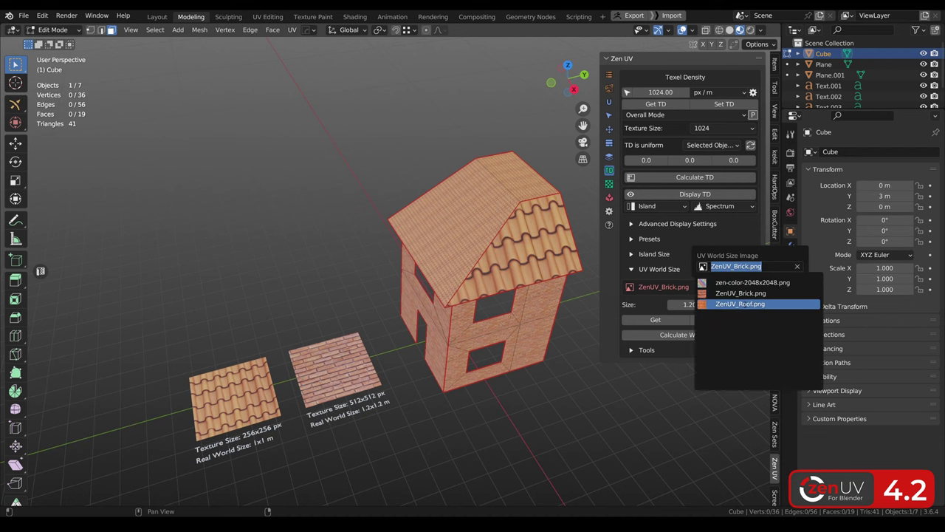
{"action": "left_click", "coordinate": [746, 303]}
Select the linked islands of the two visible roof slopes and set their UV world size to 1 m
{"action": "left_click", "coordinate": [502, 261]}
{"action": "key", "text": "ctrl+l"}
{"action": "left_click", "coordinate": [455, 280], "text": "shift"}
{"action": "key", "text": "ctrl+l"}
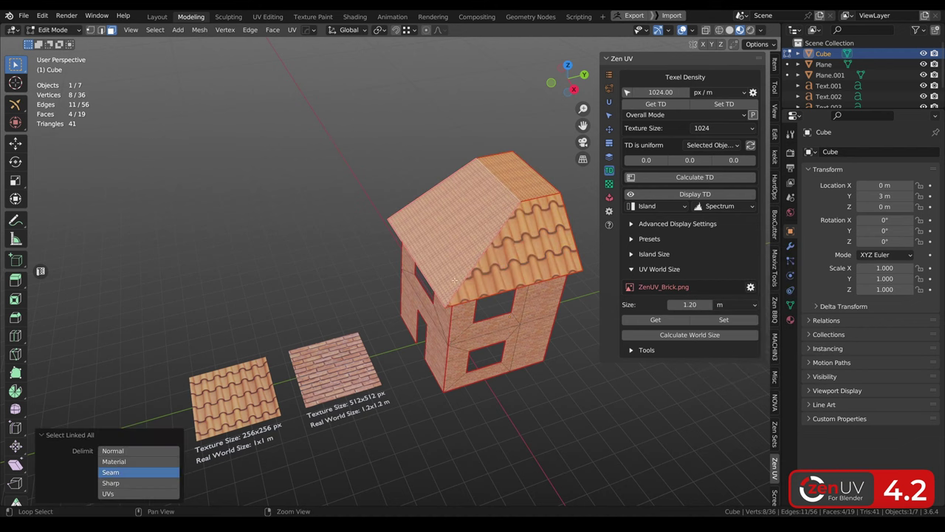
{"action": "middle_click_drag", "start_coordinate": [455, 279], "coordinate": [502, 256], "text": "shift"}
{"action": "double_click", "coordinate": [687, 304]}
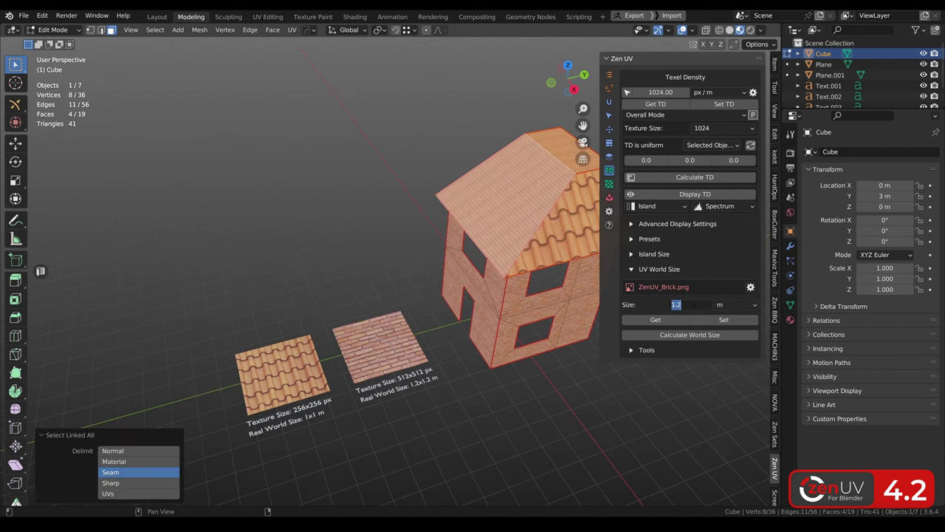
{"action": "type", "text": "1"}
{"action": "key", "text": "Return"}
{"action": "left_click", "coordinate": [727, 320]}
{"action": "left_click", "coordinate": [535, 403]}
{"action": "scroll", "coordinate": [526, 288], "scroll_direction": "up", "scroll_amount": 2}
{"action": "middle_click_drag", "start_coordinate": [526, 288], "coordinate": [452, 386], "text": "shift"}
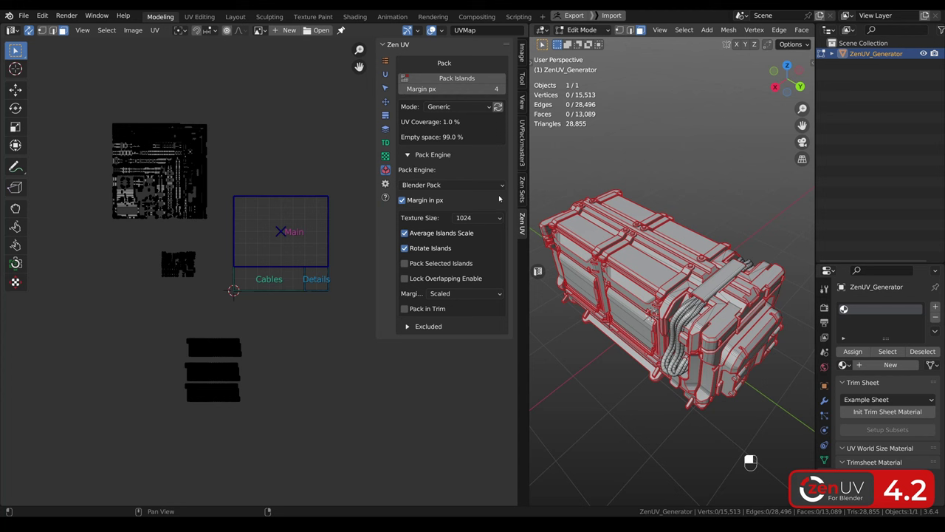
Enable Pack in Trim and Pack Selected Islands, and pack the large group of islands into the Main trim
{"action": "left_click", "coordinate": [404, 308]}
{"action": "left_click", "coordinate": [405, 264]}
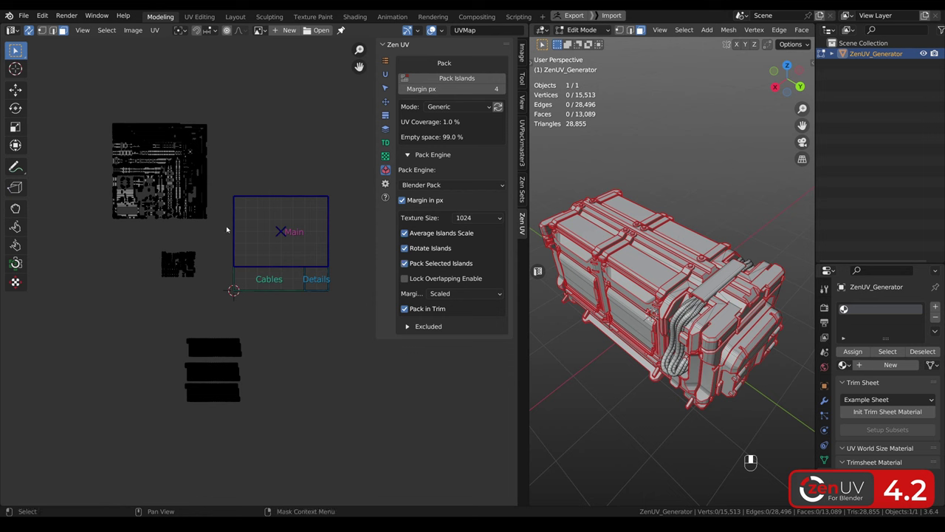
{"action": "left_click_drag", "start_coordinate": [226, 232], "coordinate": [61, 82]}
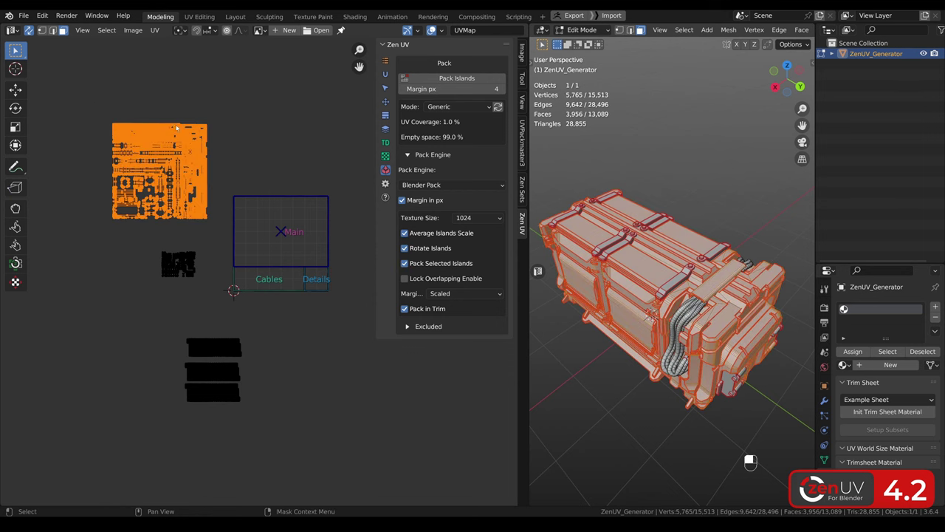
{"action": "left_click", "coordinate": [443, 79]}
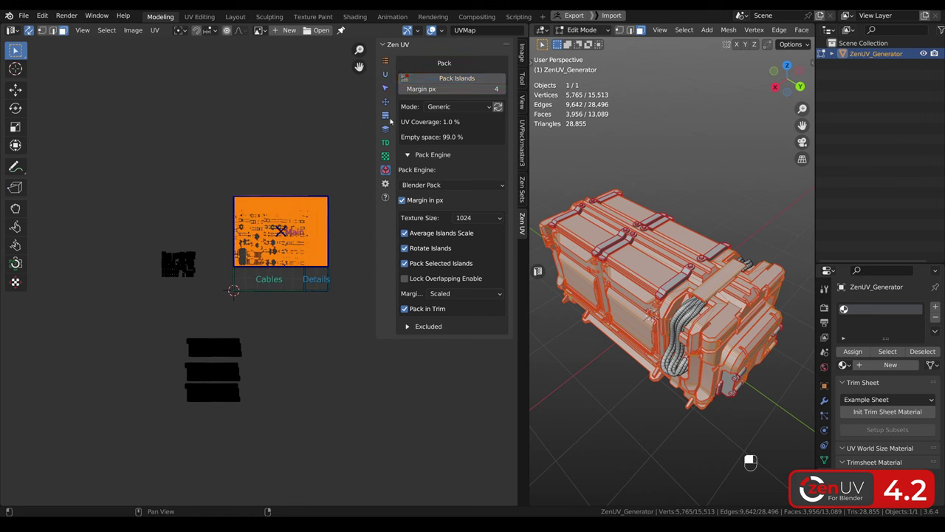
Make Details the active trim and pack the small island cluster beside the trim sheet into it
{"action": "left_click", "coordinate": [385, 114]}
{"action": "left_click", "coordinate": [443, 134]}
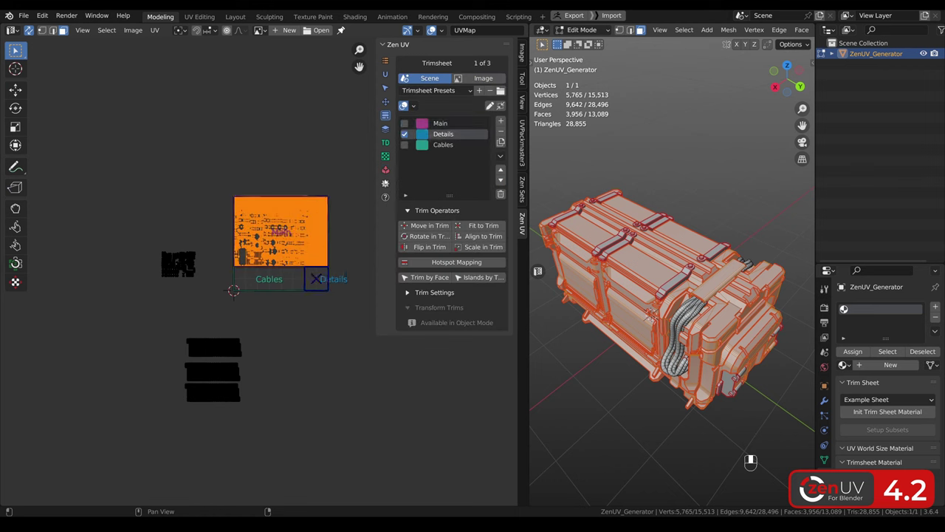
{"action": "left_click_drag", "start_coordinate": [209, 293], "coordinate": [109, 223]}
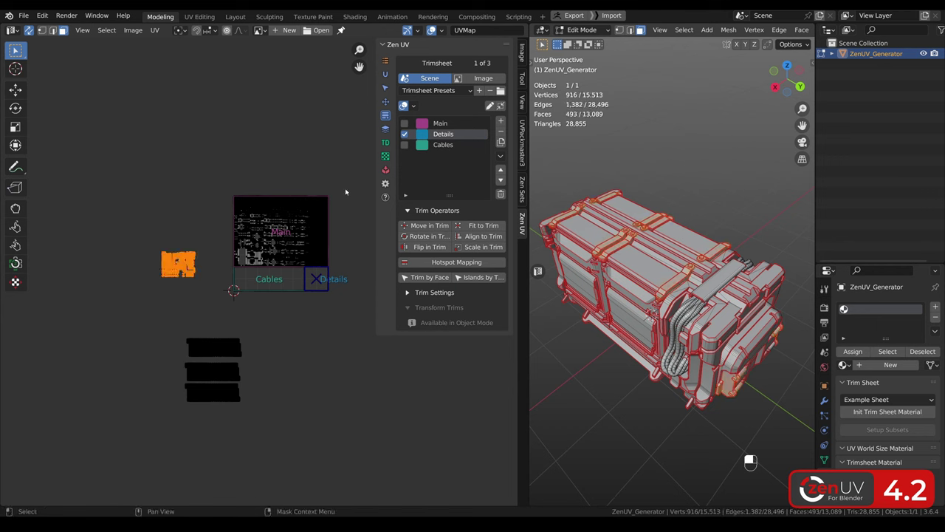
{"action": "left_click", "coordinate": [385, 170]}
{"action": "left_click", "coordinate": [457, 78]}
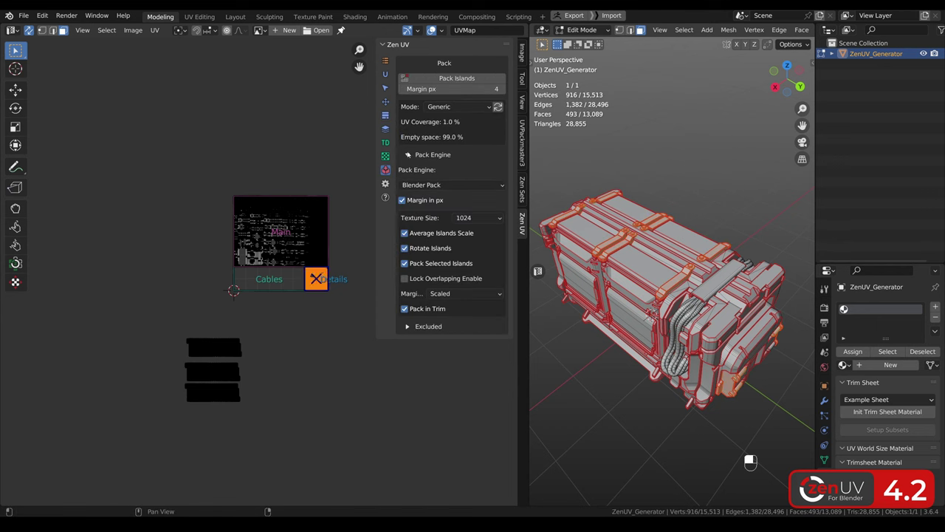
Select the three cable island groups, make Cables the active trim and pack them into it
{"action": "left_click_drag", "start_coordinate": [283, 429], "coordinate": [112, 320]}
{"action": "scroll", "coordinate": [209, 343], "scroll_direction": "up", "scroll_amount": 4}
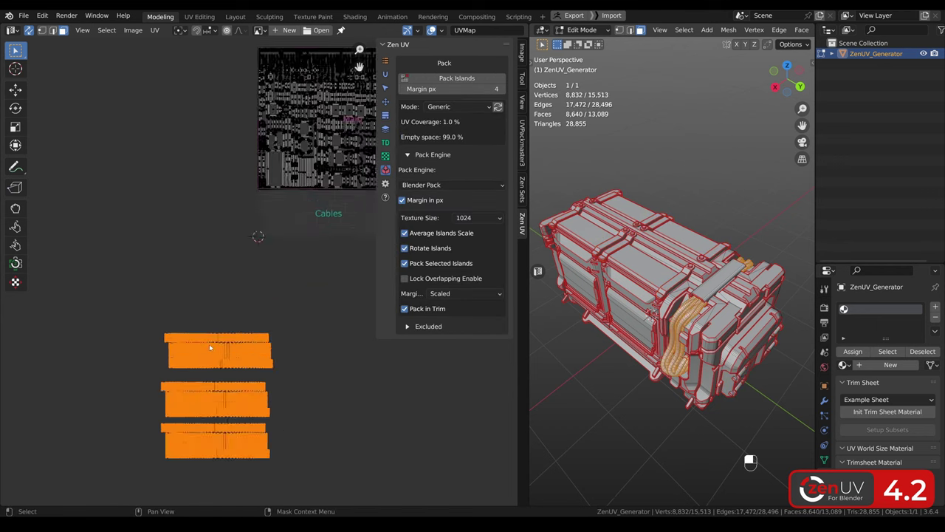
{"action": "left_click_drag", "start_coordinate": [287, 275], "coordinate": [220, 315], "text": "alt"}
{"action": "scroll", "coordinate": [220, 314], "scroll_direction": "down", "scroll_amount": 2}
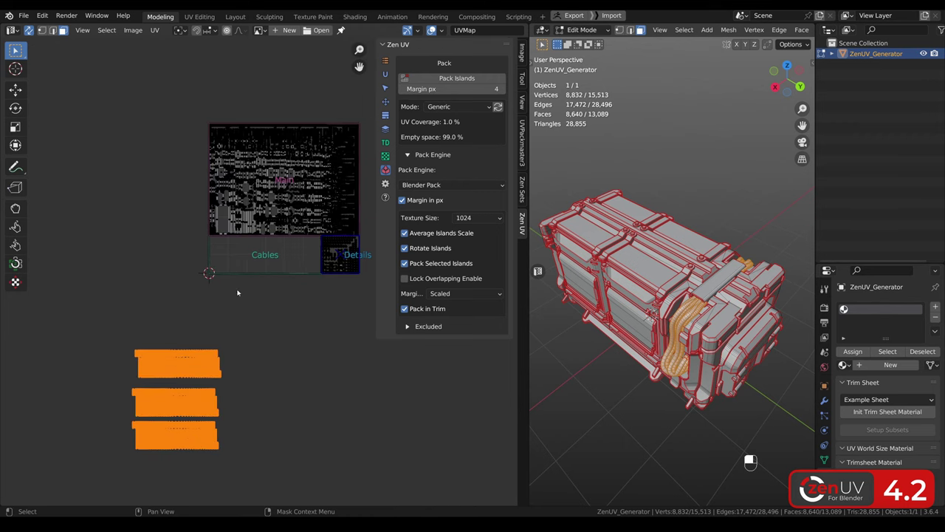
{"action": "left_click", "coordinate": [385, 116]}
{"action": "left_click", "coordinate": [443, 144]}
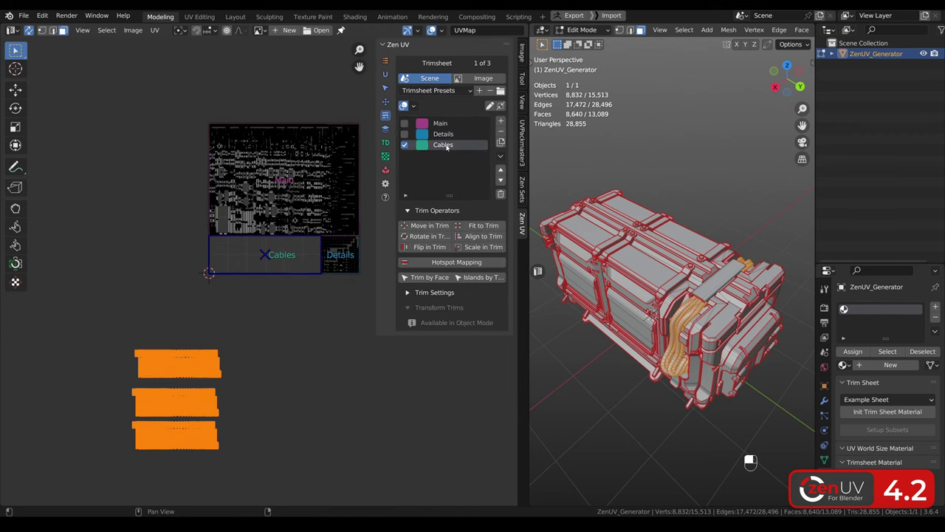
{"action": "left_click", "coordinate": [385, 170]}
{"action": "left_click", "coordinate": [456, 77]}
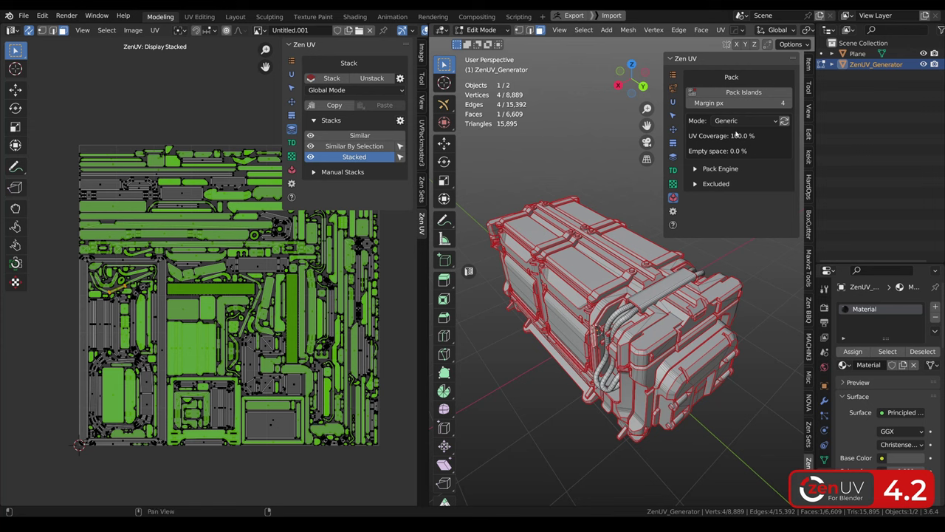
Calculate the UV coverage in Generic mode and in Exclude stacked mode
{"action": "left_click", "coordinate": [785, 121]}
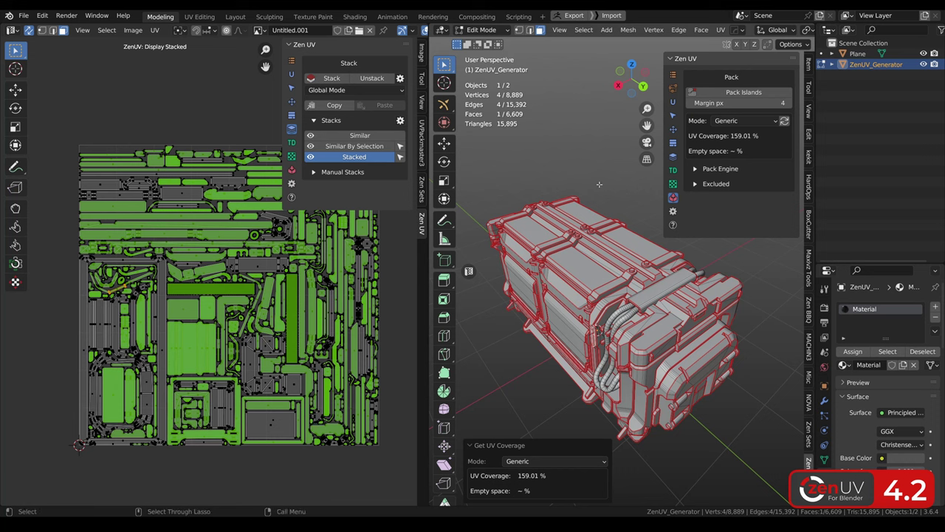
{"action": "left_click", "coordinate": [735, 122]}
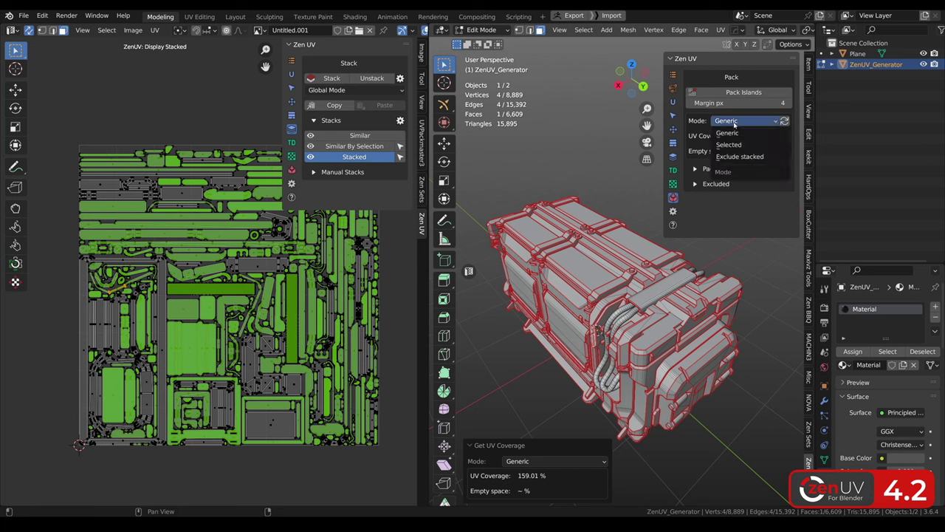
{"action": "left_click", "coordinate": [754, 157]}
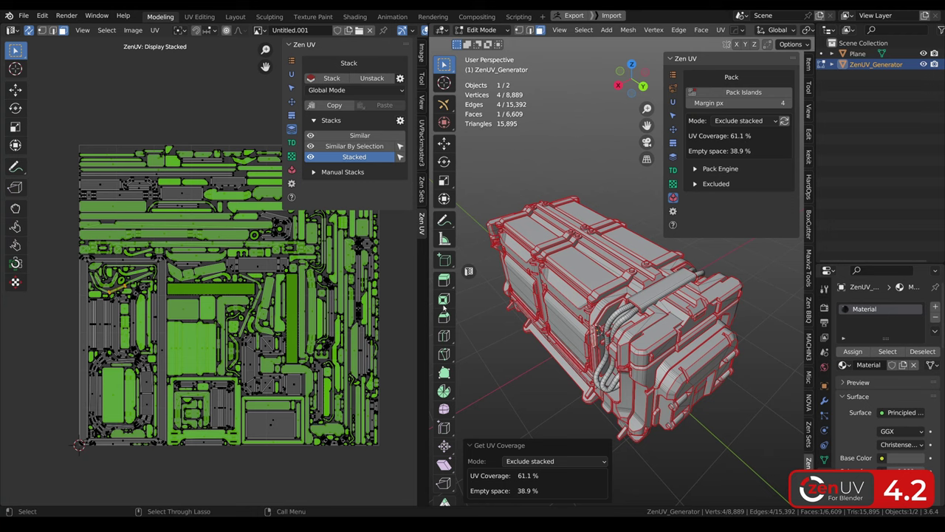
Select the rectangular unstacked island at the lower edge of the UV layout and pick a UV coverage mode
{"action": "left_click", "coordinate": [266, 432]}
{"action": "left_click", "coordinate": [738, 120]}
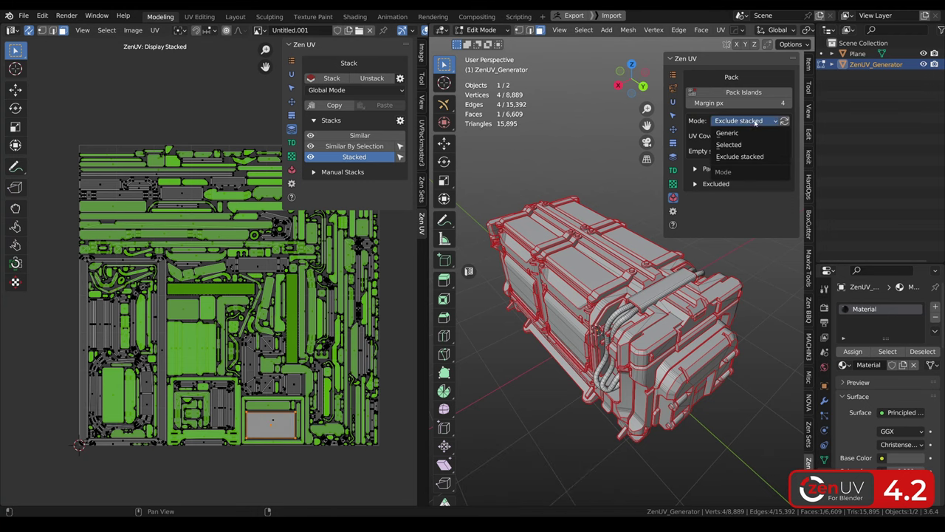
{"action": "left_click", "coordinate": [738, 151]}
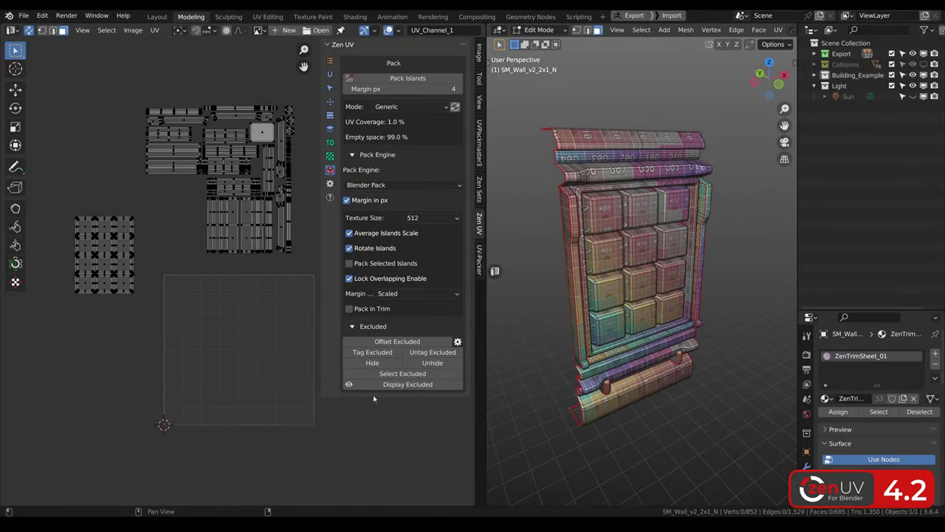
Switch the pack engine to UVPackmaster to view its options, and set it to UV-Packer
{"action": "left_click", "coordinate": [384, 185]}
{"action": "left_click", "coordinate": [385, 210]}
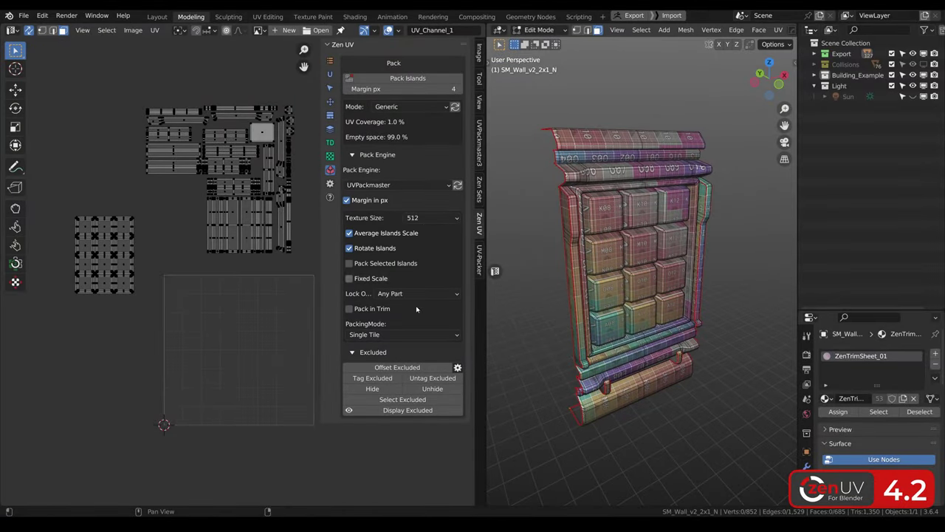
{"action": "left_click", "coordinate": [404, 188]}
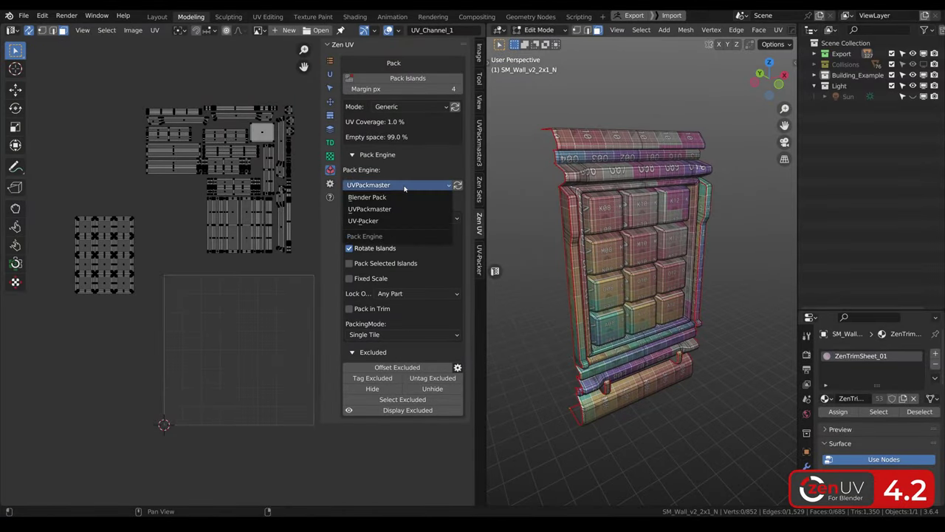
{"action": "left_click", "coordinate": [388, 222]}
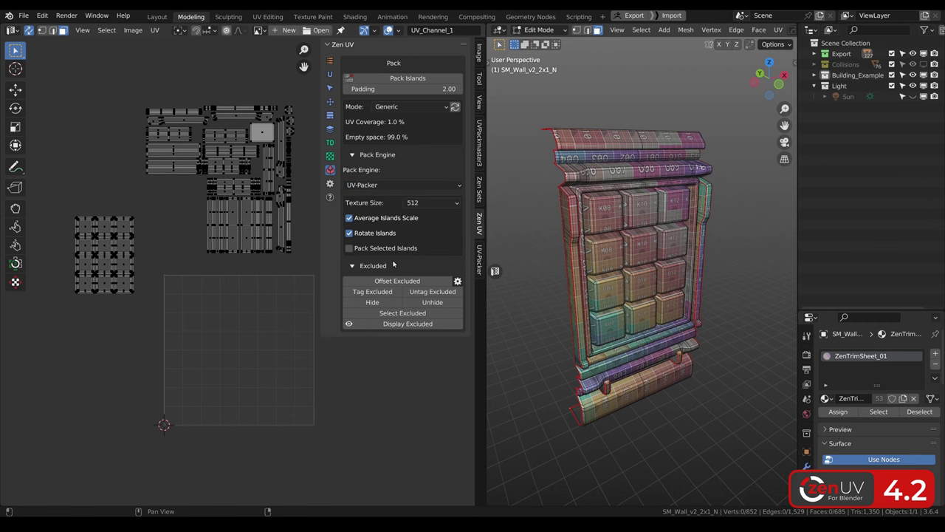
Tag the separate island group of the wall's raised blocks as excluded from packing and display excluded islands
{"action": "left_click_drag", "start_coordinate": [167, 314], "coordinate": [56, 196]}
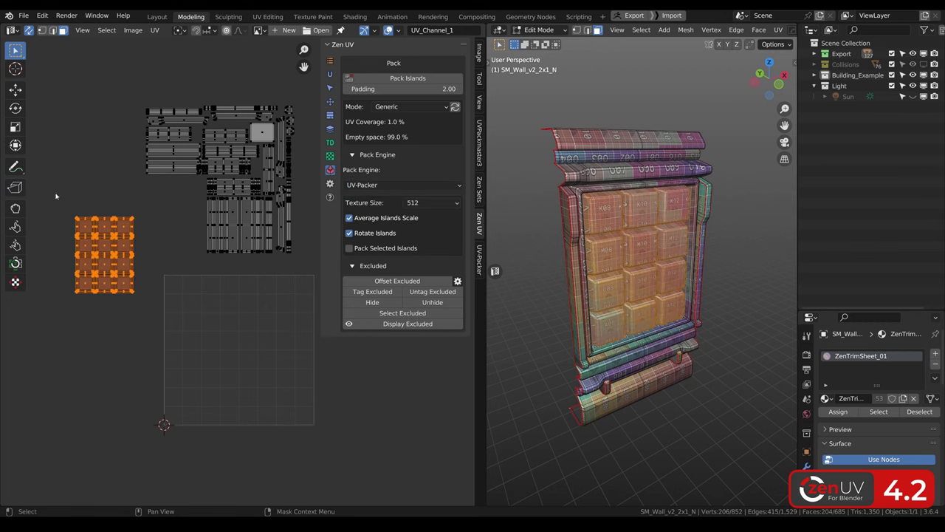
{"action": "left_click", "coordinate": [367, 293]}
{"action": "left_click", "coordinate": [381, 324]}
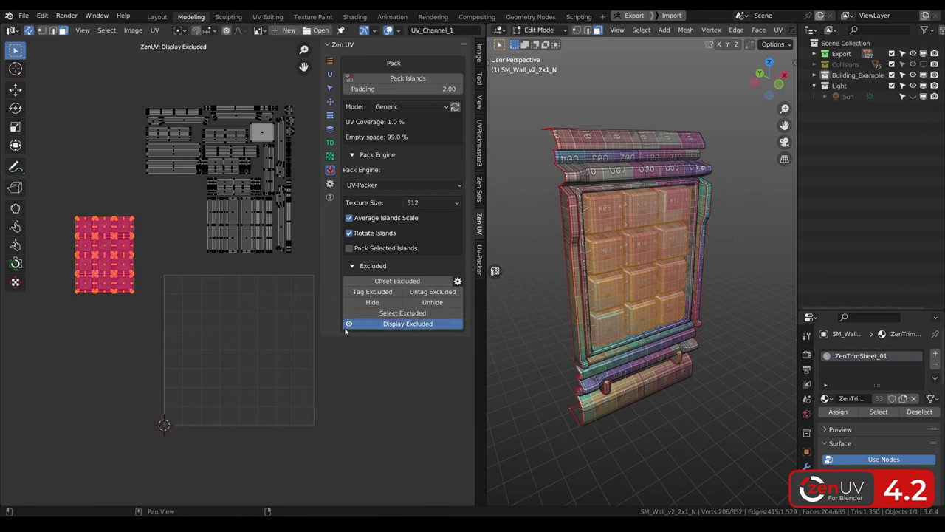
Pack the remaining wall islands with UV-Packer, unhide the excluded islands and clear the selection
{"action": "left_click", "coordinate": [242, 316]}
{"action": "left_click", "coordinate": [410, 77]}
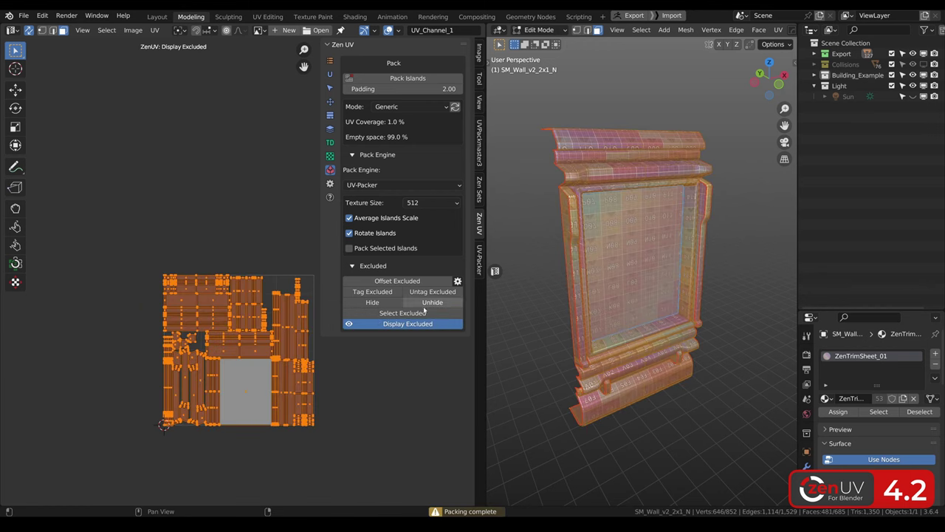
{"action": "left_click", "coordinate": [434, 303]}
{"action": "left_click", "coordinate": [177, 259]}
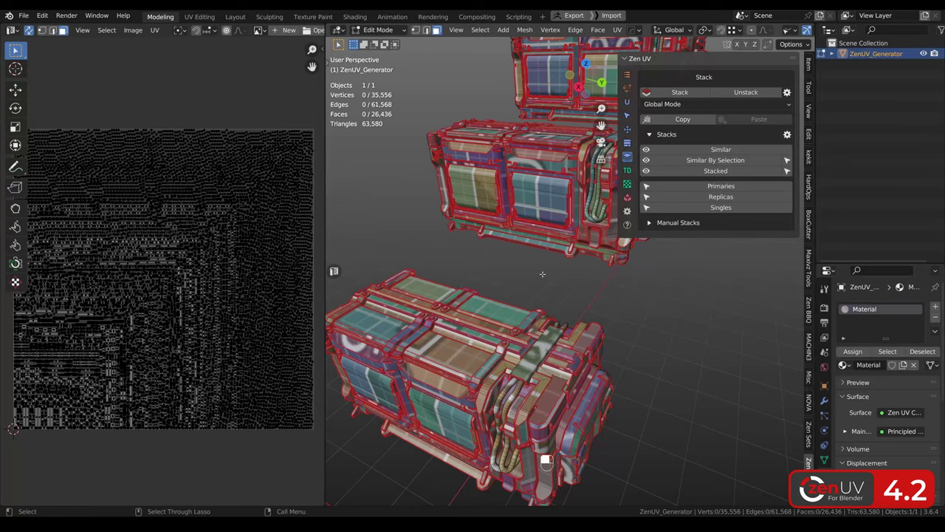
Select all faces of the four generators and stack their similar islands in Global Mode
{"action": "middle_click_drag", "start_coordinate": [540, 275], "coordinate": [547, 271]}
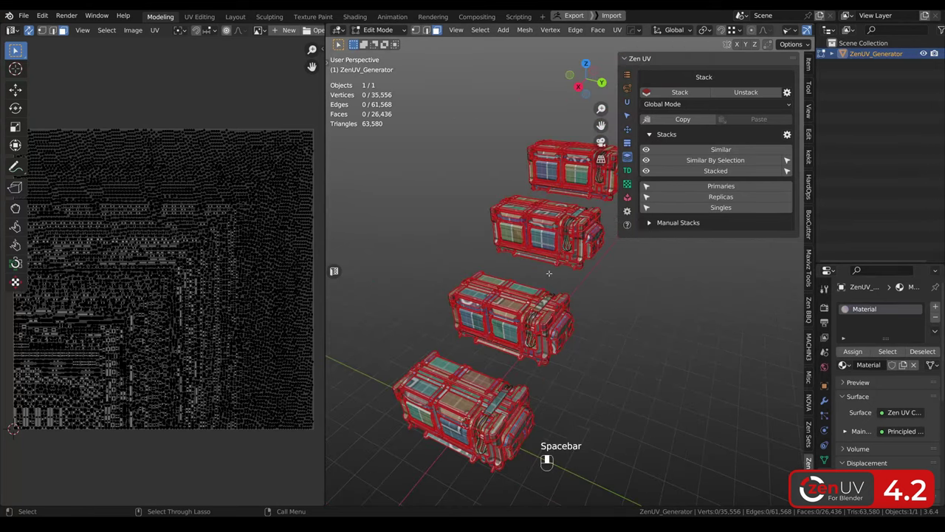
{"action": "key", "text": "a"}
{"action": "left_click", "coordinate": [680, 92]}
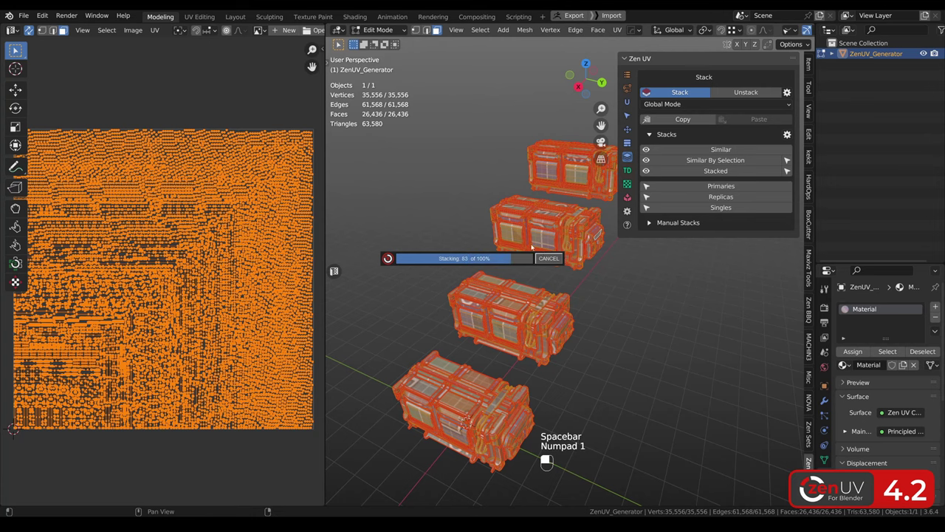
{"action": "left_click", "coordinate": [585, 282]}
{"action": "mouse_move", "coordinate": [550, 280]}
{"action": "left_mouse_down", "text": "alt"}
{"action": "mouse_move", "coordinate": [665, 266]}
{"action": "mouse_move", "coordinate": [548, 267]}
{"action": "left_mouse_up", "text": "alt"}
Open the Modular Sci-Fi trim sheet example from the Zen UV help examples
{"action": "left_click", "coordinate": [627, 224]}
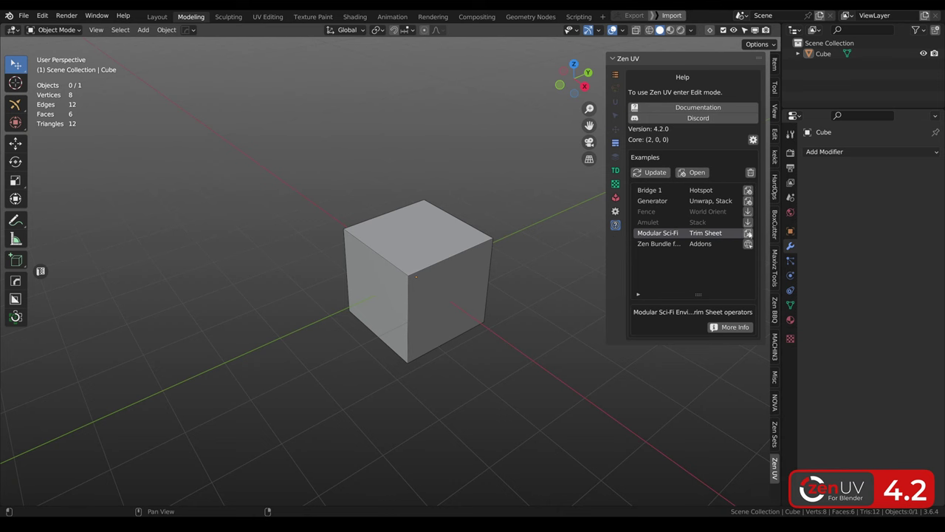
{"action": "left_click", "coordinate": [748, 233]}
{"action": "left_click", "coordinate": [506, 280]}
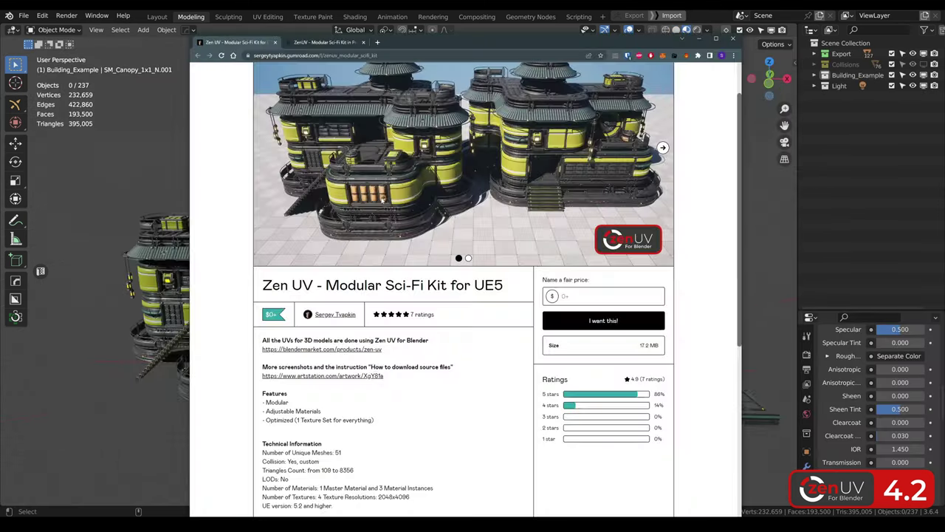
Examine the Modular Sci-Fi Kit's Gumroad page and its Unreal Engine Marketplace page in the browser
{"action": "scroll", "coordinate": [448, 227], "scroll_direction": "down", "scroll_amount": 8}
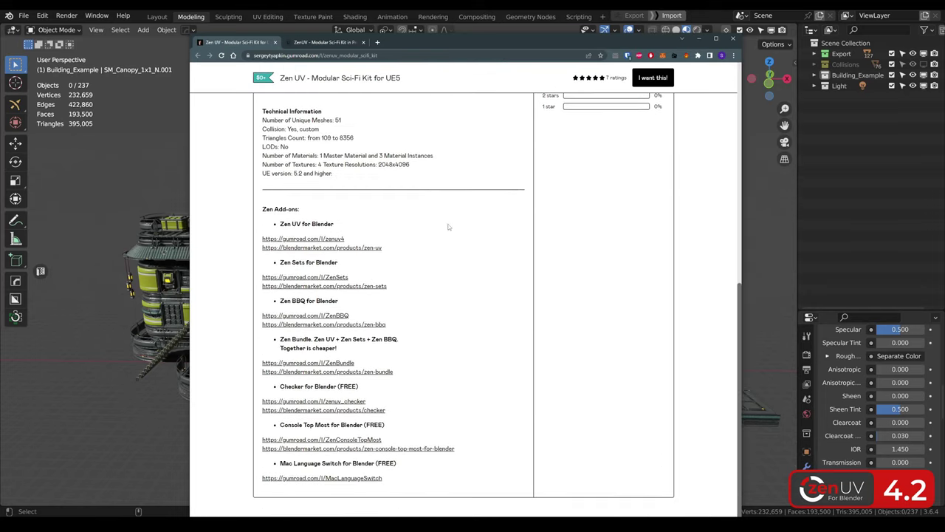
{"action": "left_click", "coordinate": [339, 44]}
{"action": "scroll", "coordinate": [600, 233], "scroll_direction": "down", "scroll_amount": 5}
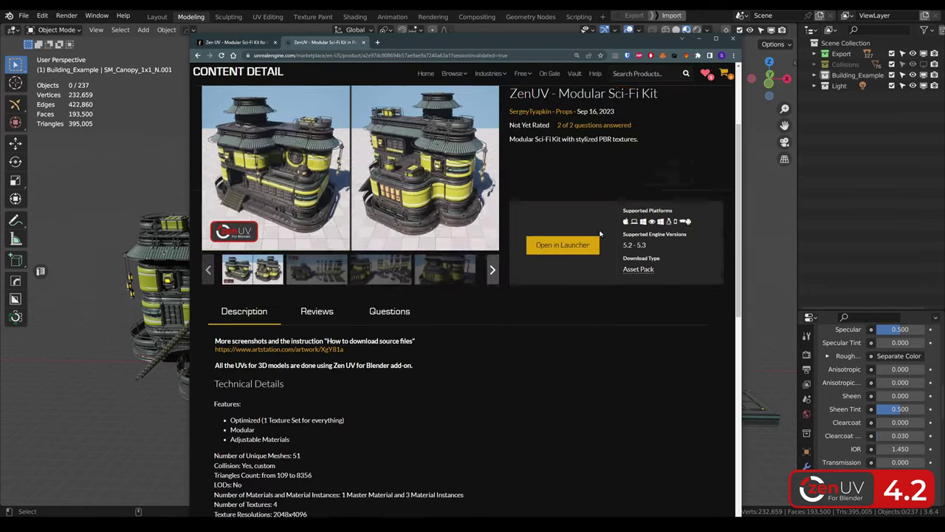